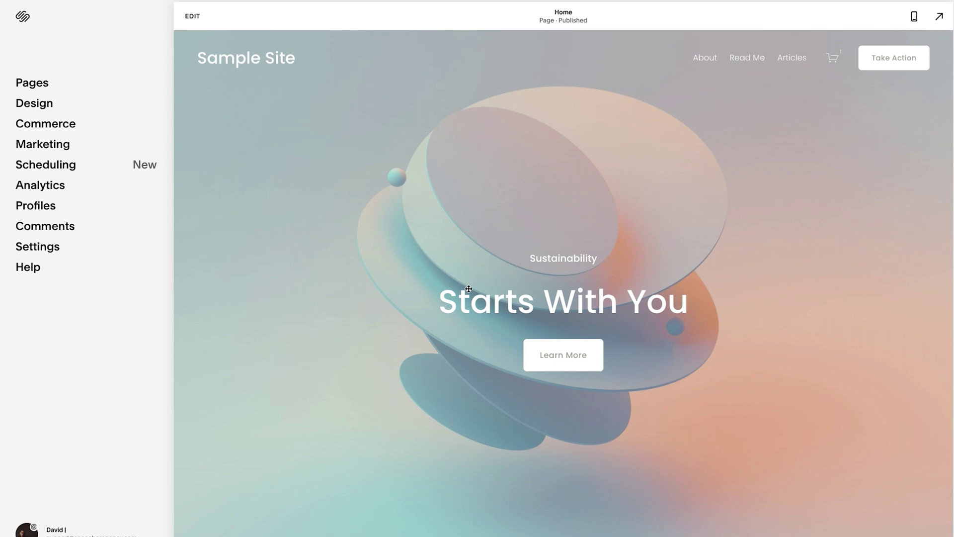
# Open Design > Site Styles and look over the font settings.
pyautogui.click(27, 103)
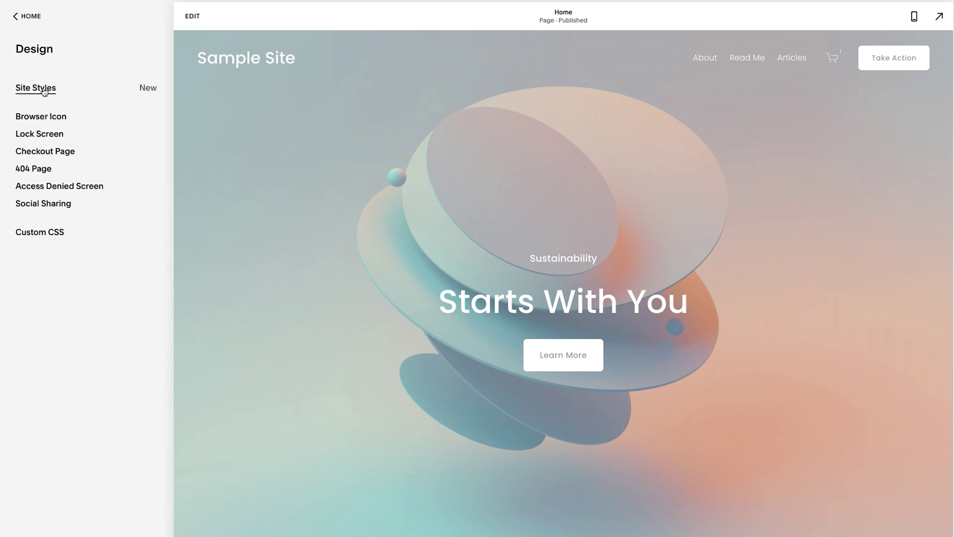
pyautogui.click(44, 88)
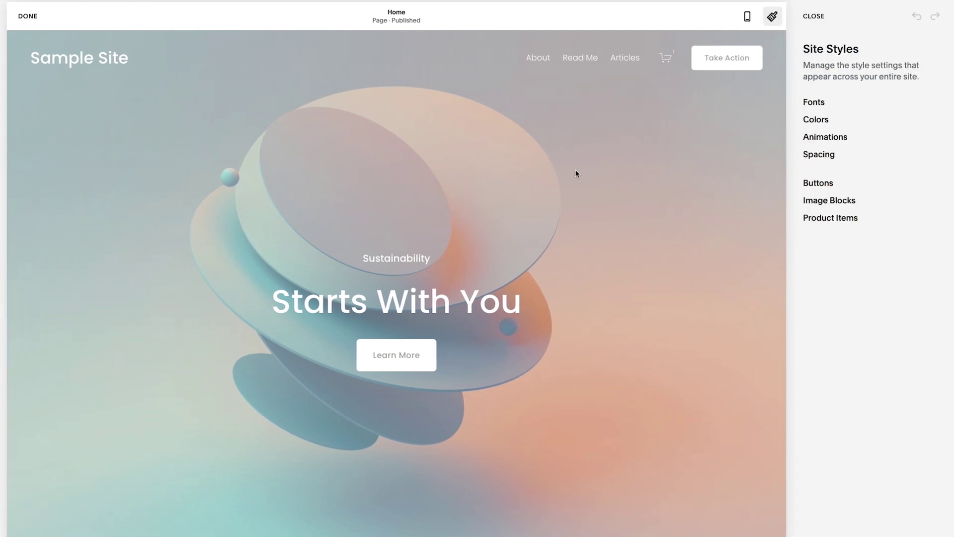
pyautogui.click(824, 105)
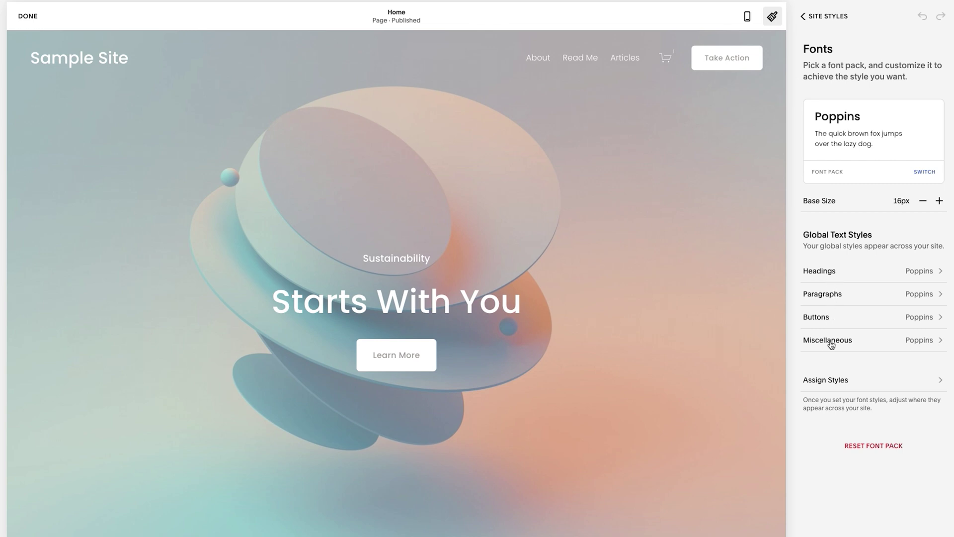
pyautogui.click(829, 19)
# Open Colors and scroll the preview to check each section's theme badge.
pyautogui.click(815, 119)
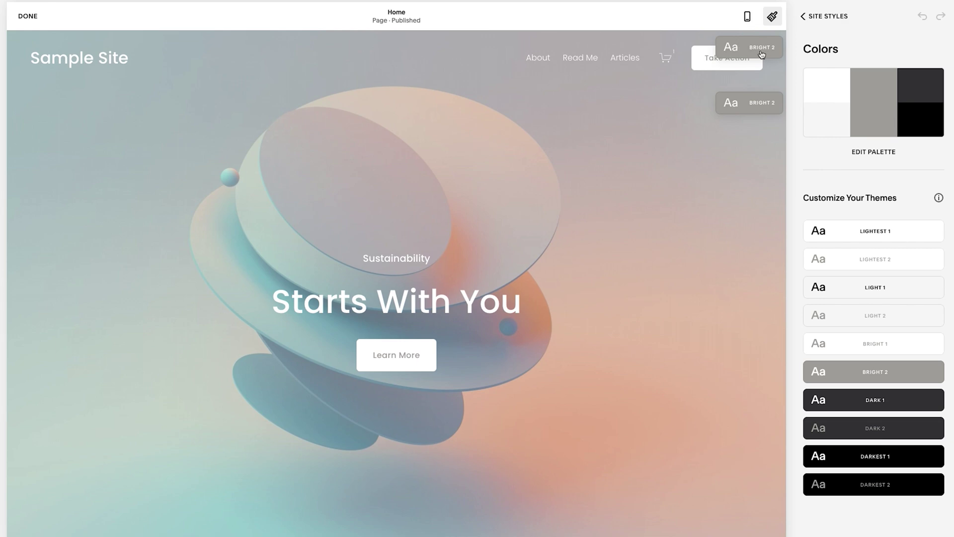
pyautogui.scroll(-5, 599, 209)
pyautogui.scroll(2, 599, 211)
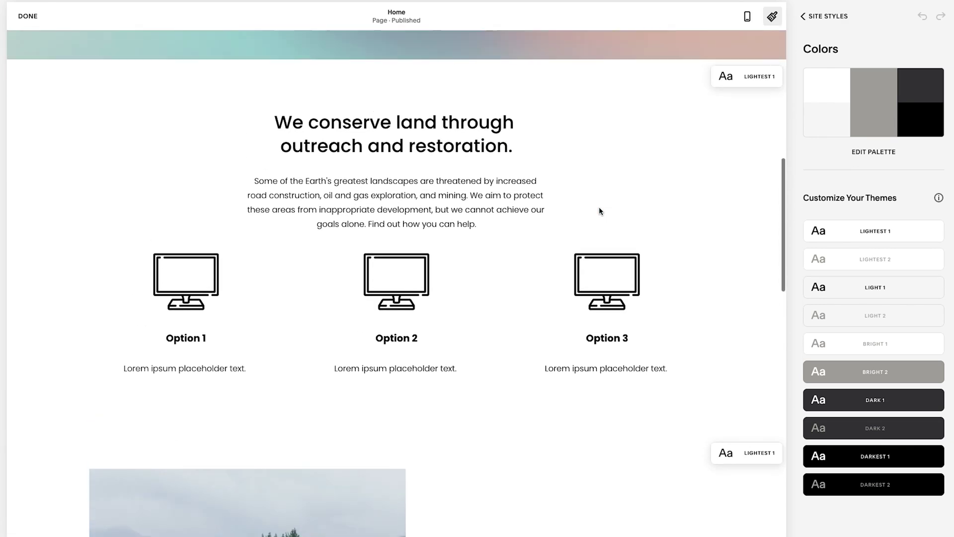
pyautogui.scroll(-2, 717, 168)
pyautogui.scroll(-10, 726, 298)
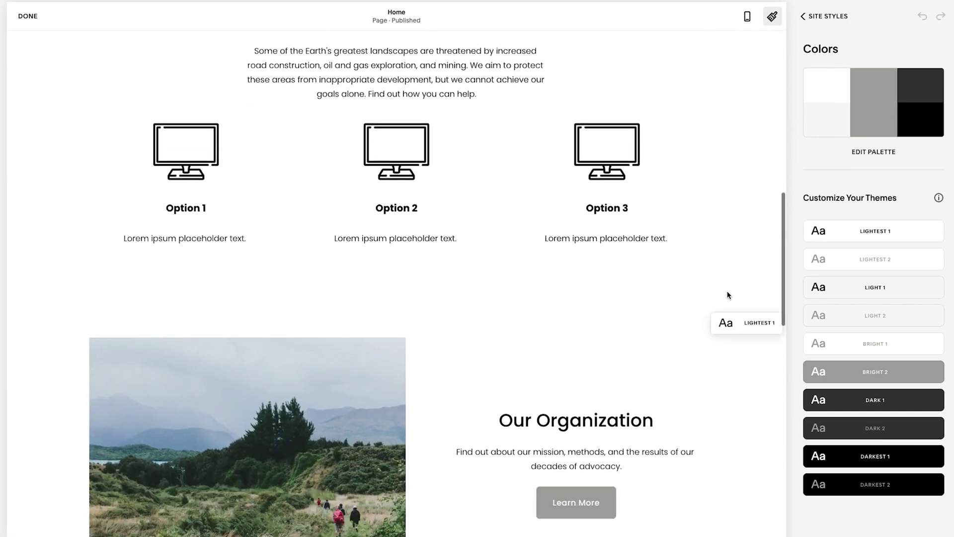
pyautogui.scroll(-6, 745, 209)
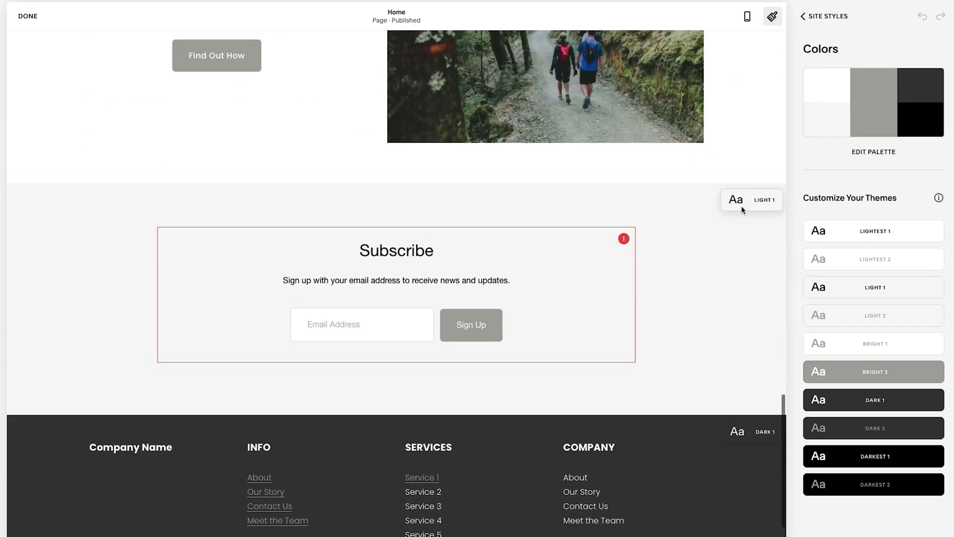
pyautogui.scroll(-1, 741, 381)
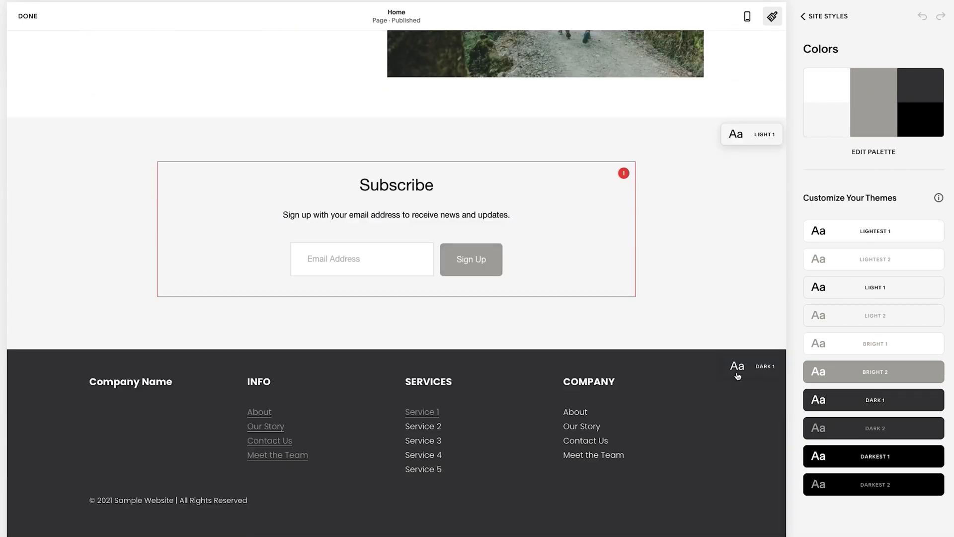
pyautogui.scroll(15, 652, 275)
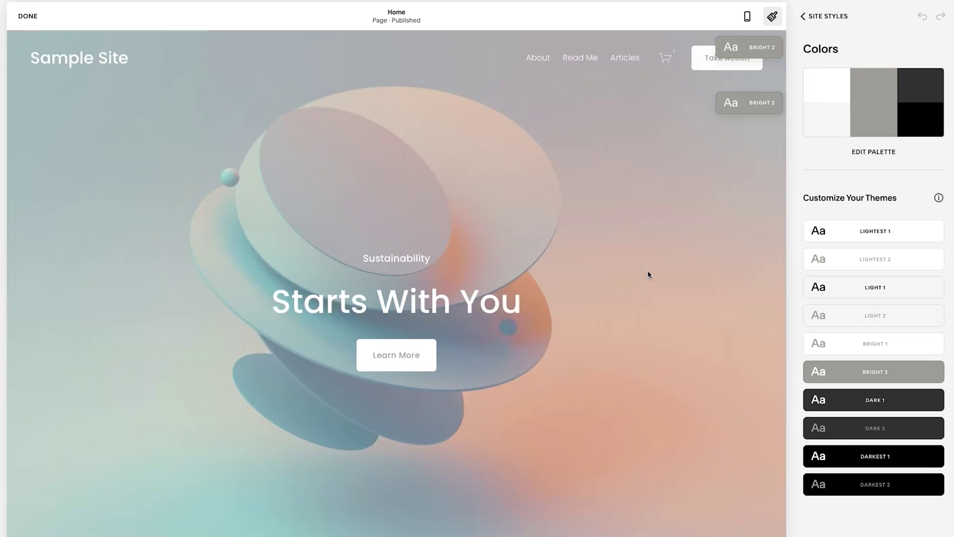
# Look through the Spacing, Image Blocks and Product Items styles unchanged, then close Site Styles.
pyautogui.click(837, 16)
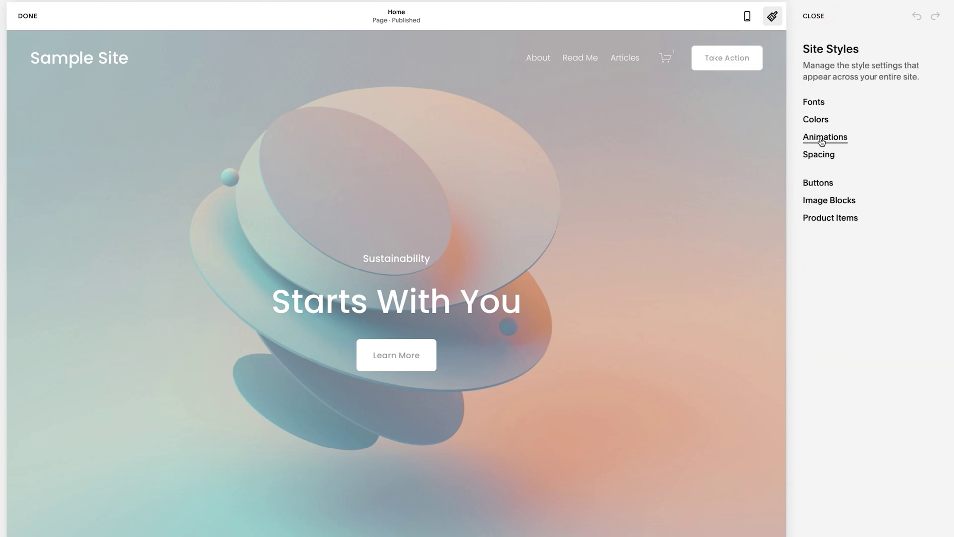
pyautogui.click(819, 155)
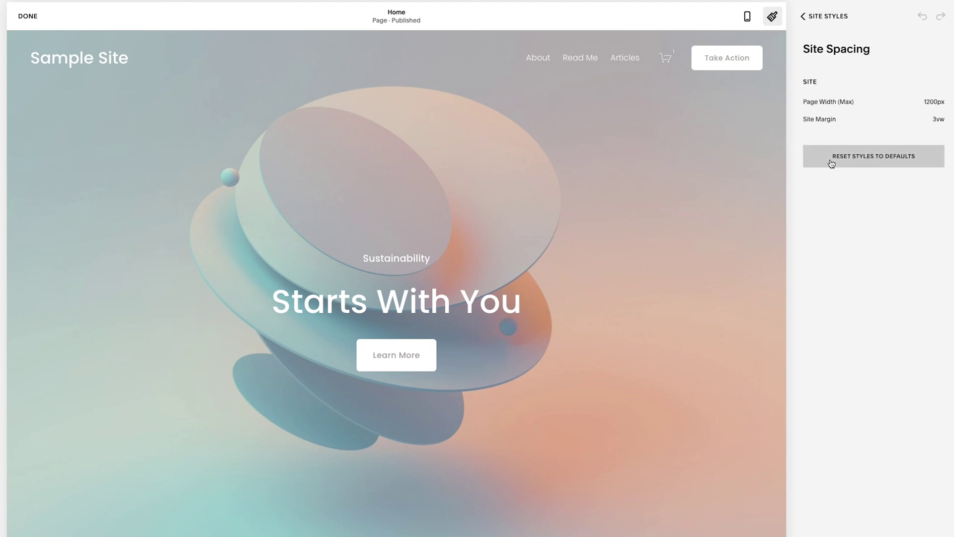
pyautogui.click(806, 18)
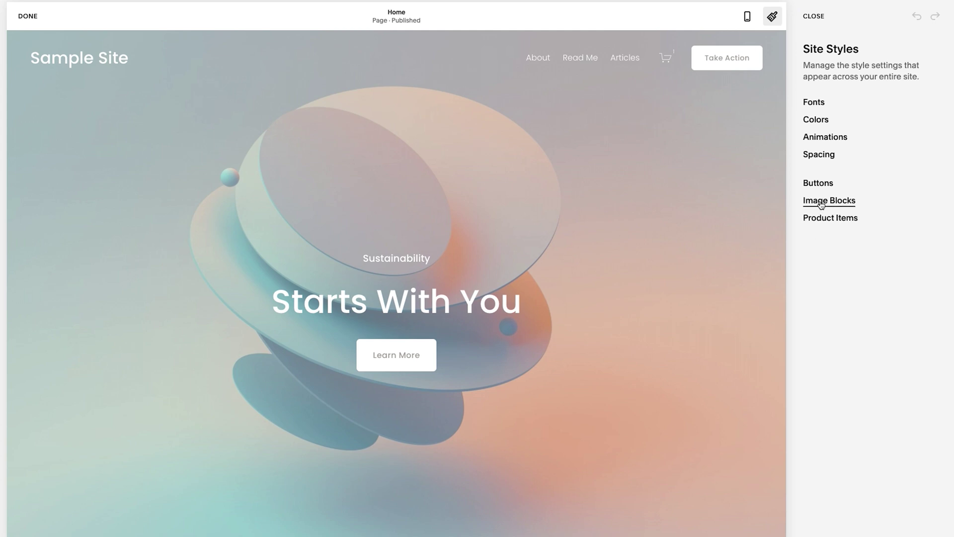
pyautogui.click(824, 202)
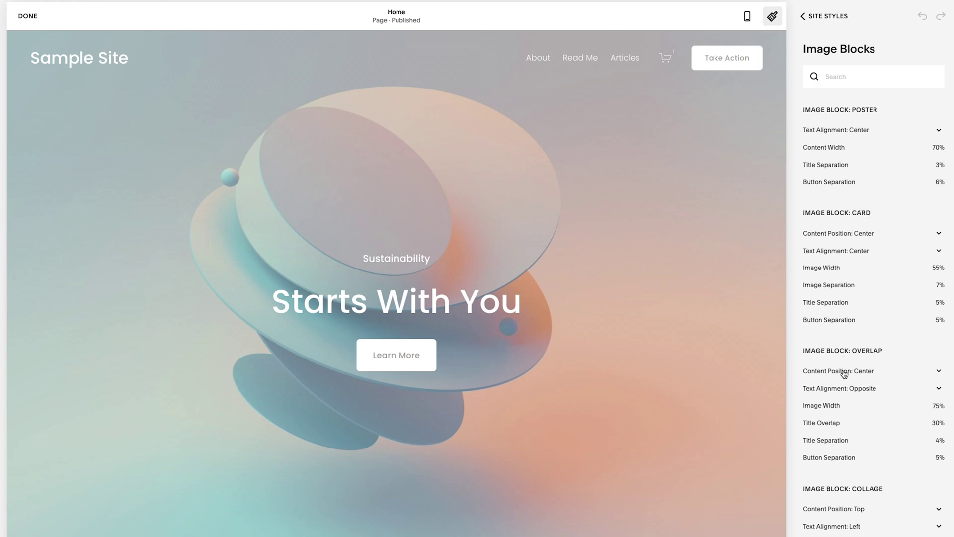
pyautogui.scroll(-3, 845, 374)
pyautogui.scroll(-2, 871, 375)
pyautogui.scroll(5, 845, 249)
pyautogui.click(823, 21)
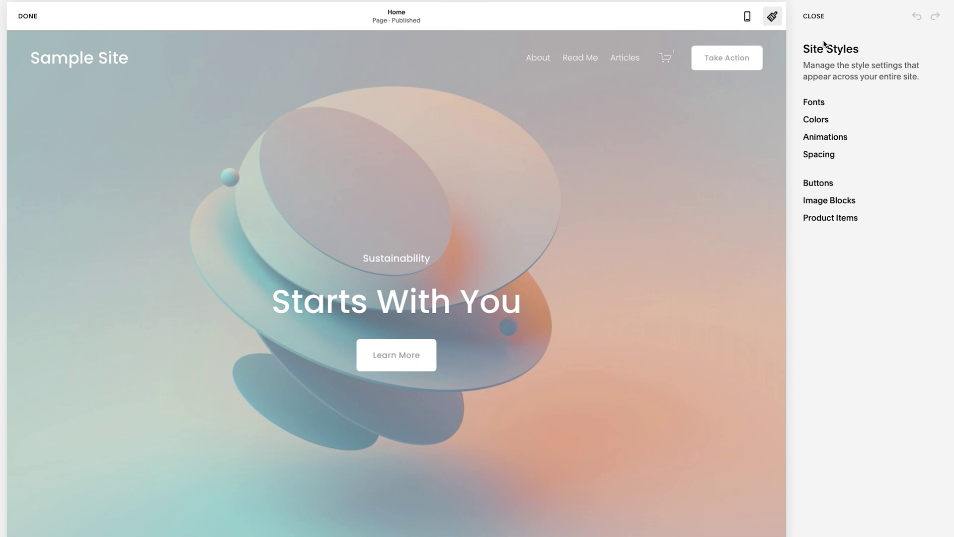
pyautogui.click(830, 219)
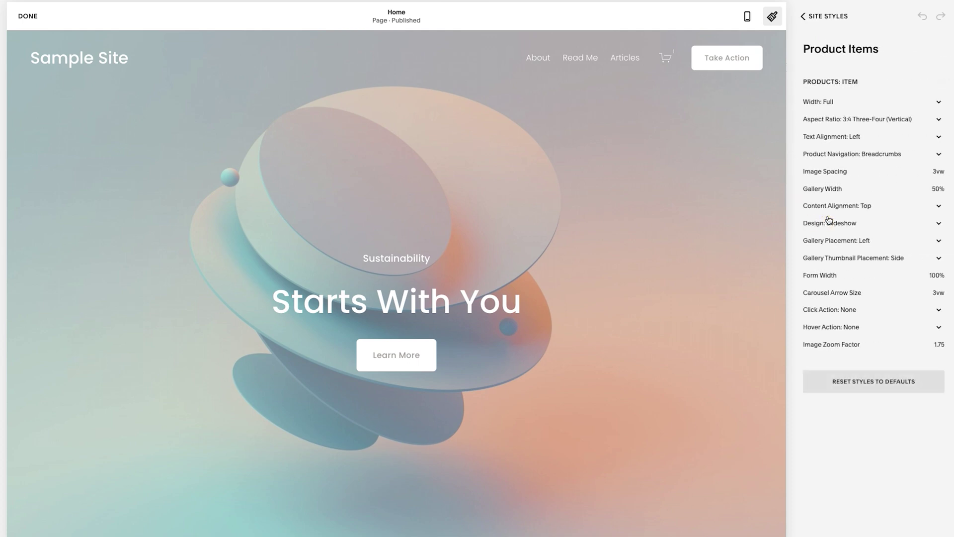
pyautogui.click(824, 20)
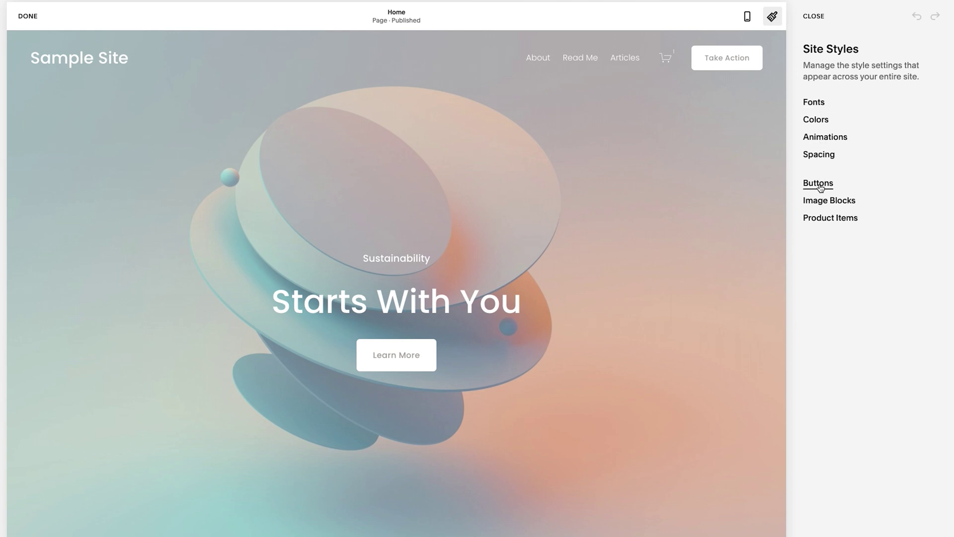
pyautogui.click(814, 16)
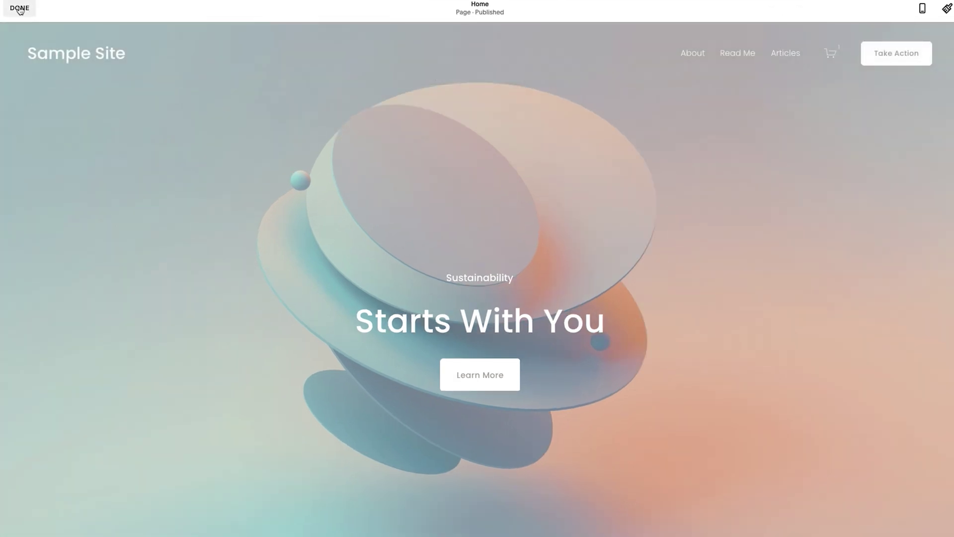
# Create a blank page named 'Design Page' in the Not Linked section of Pages.
pyautogui.click(19, 9)
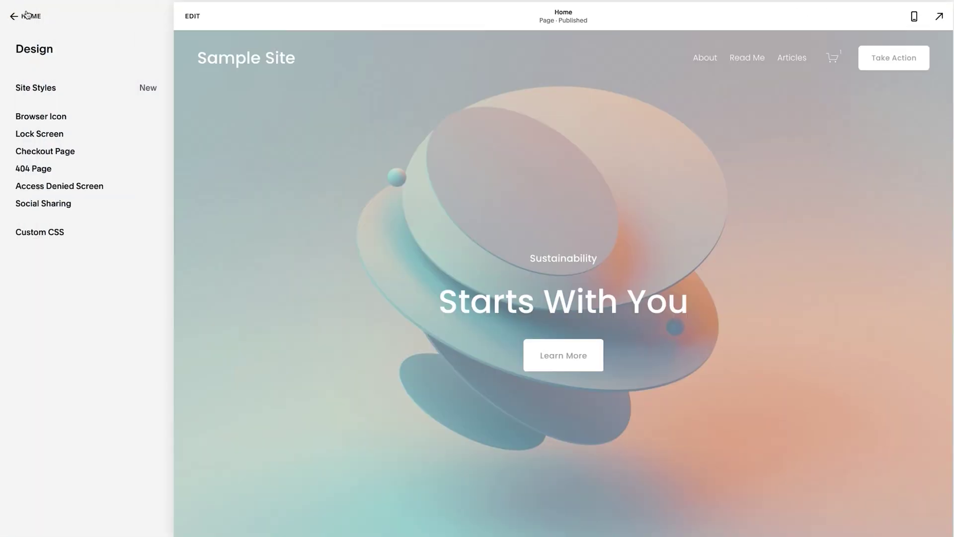
pyautogui.click(26, 15)
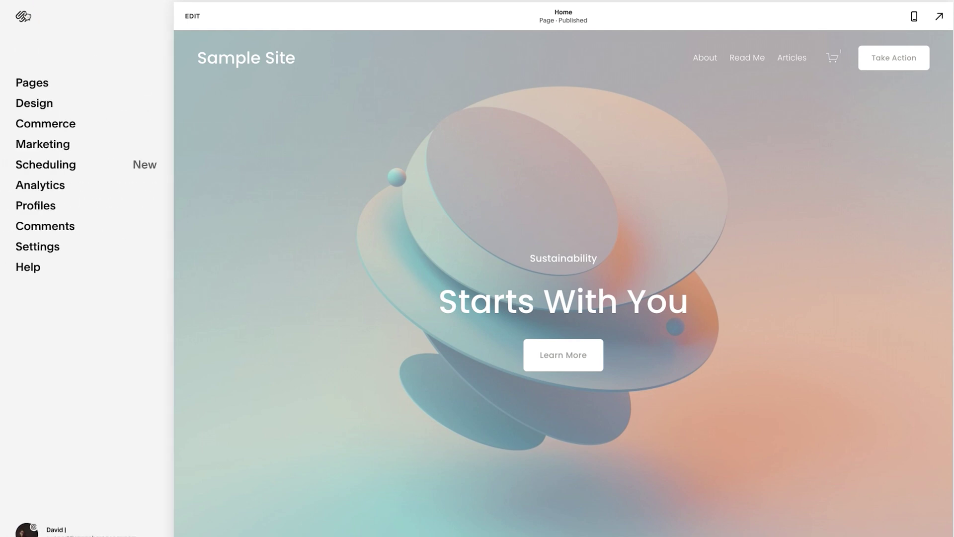
pyautogui.click(42, 80)
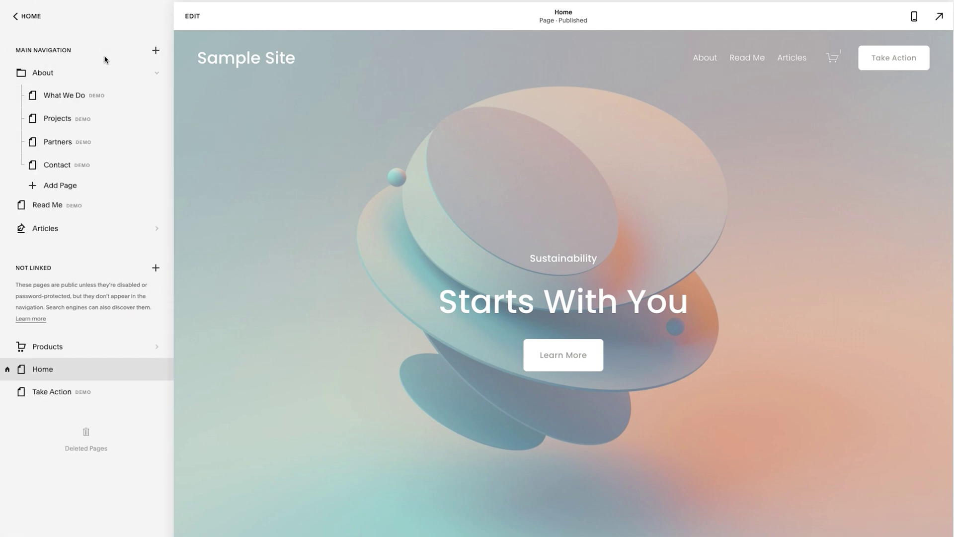
pyautogui.click(156, 268)
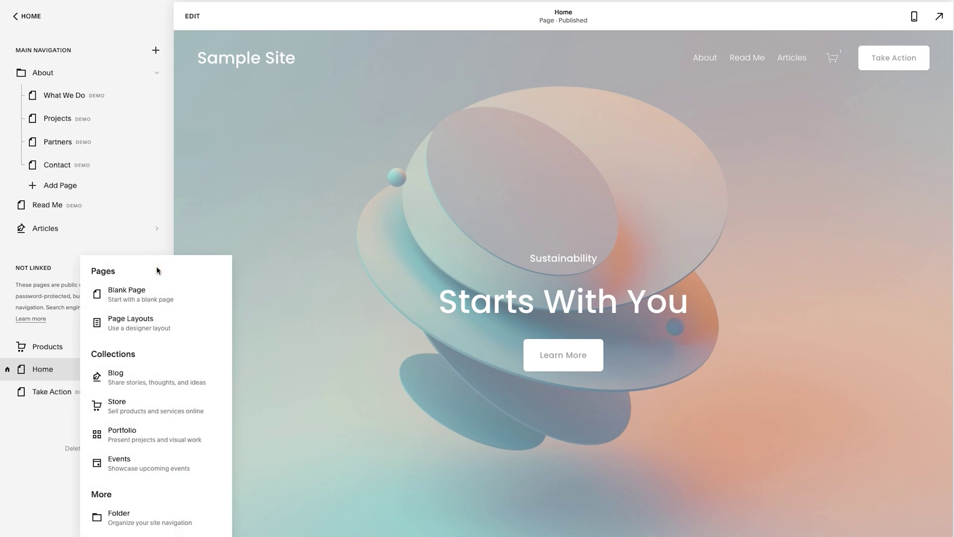
pyautogui.click(124, 292)
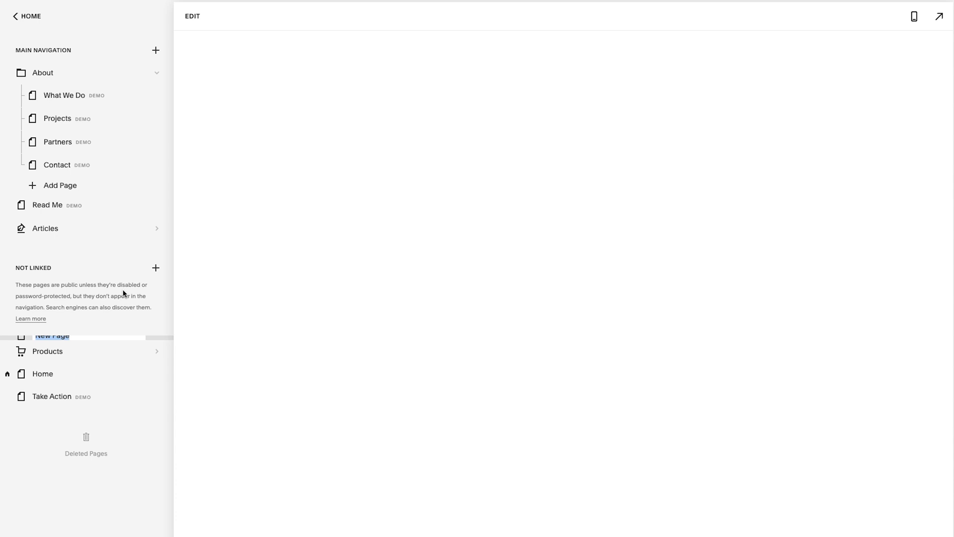
pyautogui.write('Design Pag')
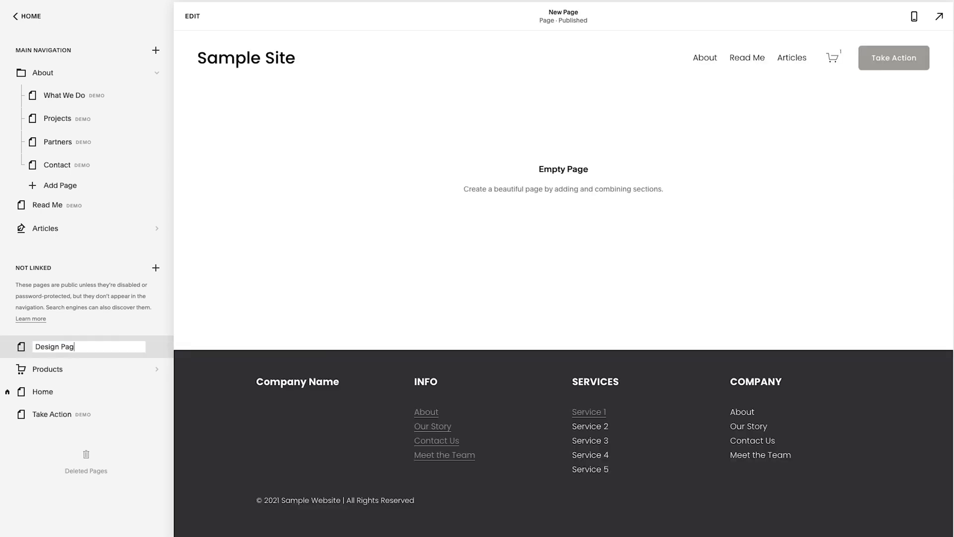
pyautogui.write('e')
pyautogui.press('Return')
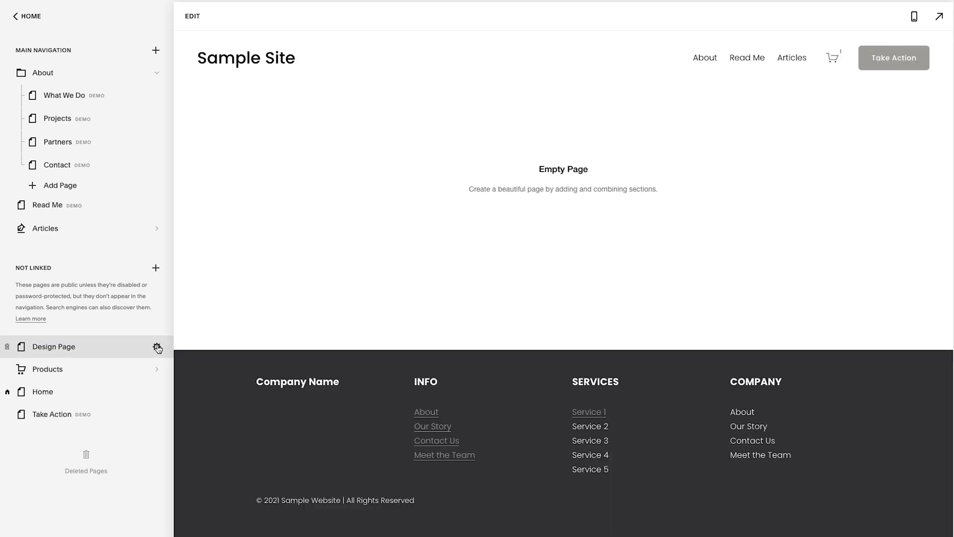
# Turn off Enable Page, turn on Hide Page from Search Results, and save Design Page's settings.
pyautogui.click(158, 347)
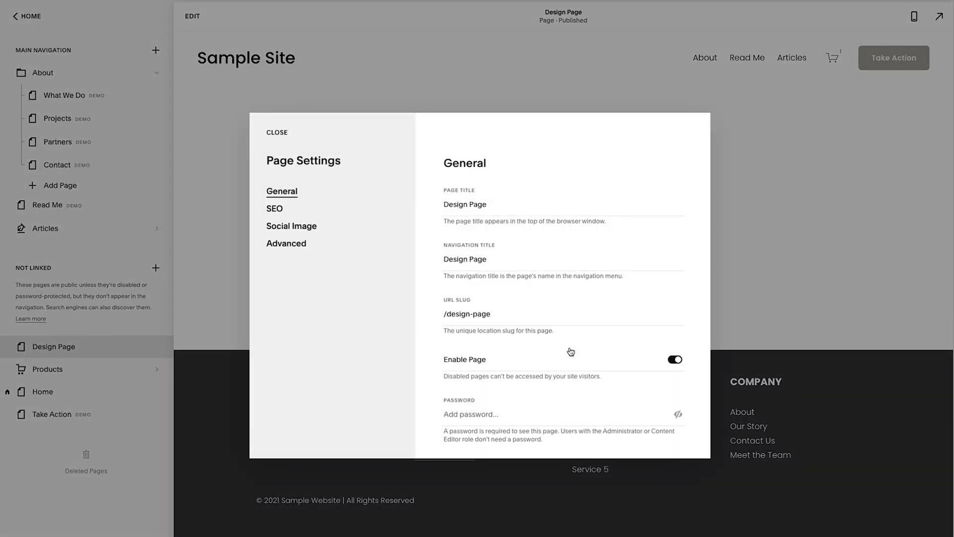
pyautogui.click(676, 360)
pyautogui.click(275, 209)
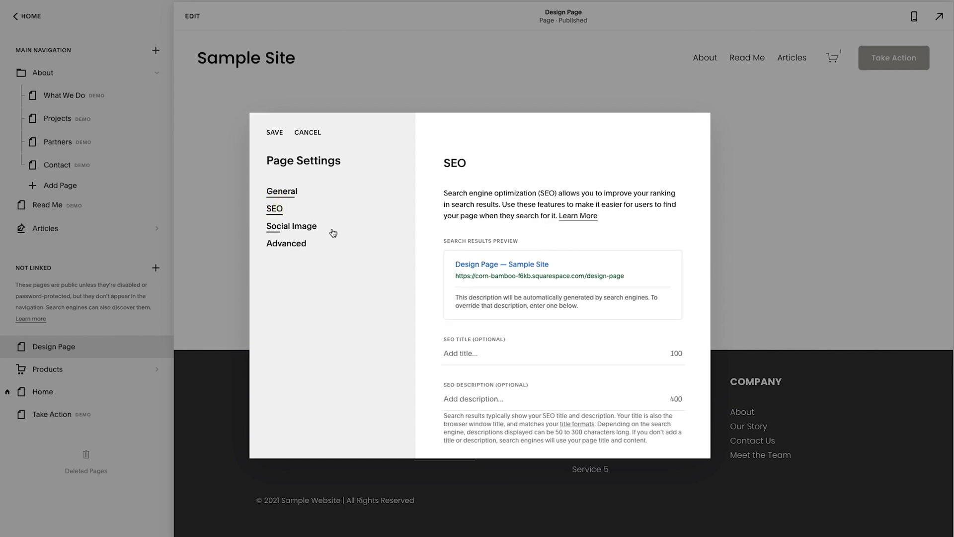
pyautogui.scroll(-1, 523, 326)
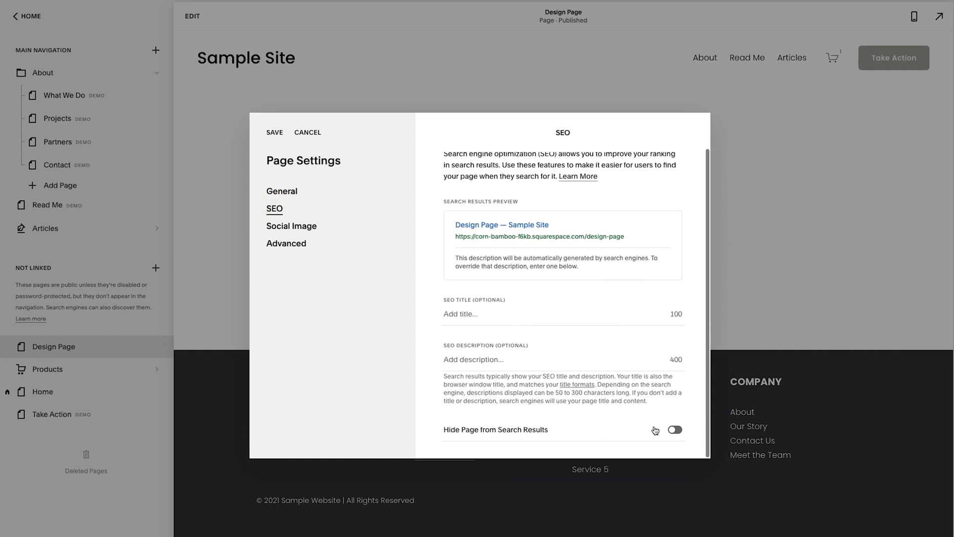
pyautogui.click(676, 431)
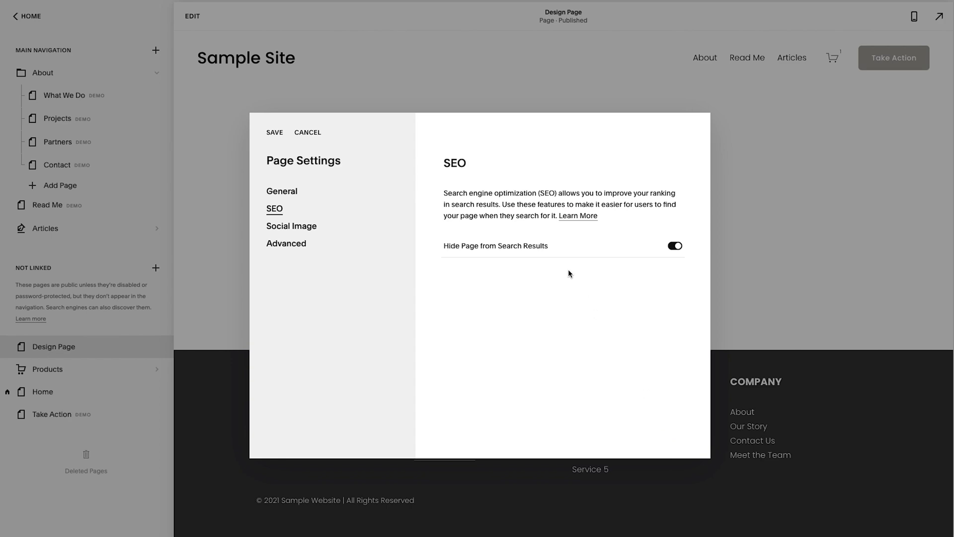
pyautogui.click(274, 133)
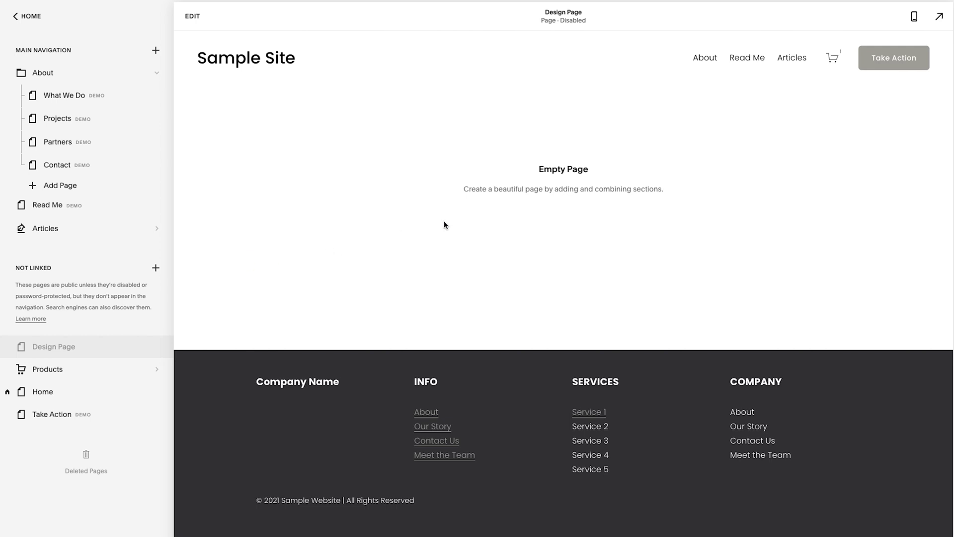
pyautogui.click(192, 16)
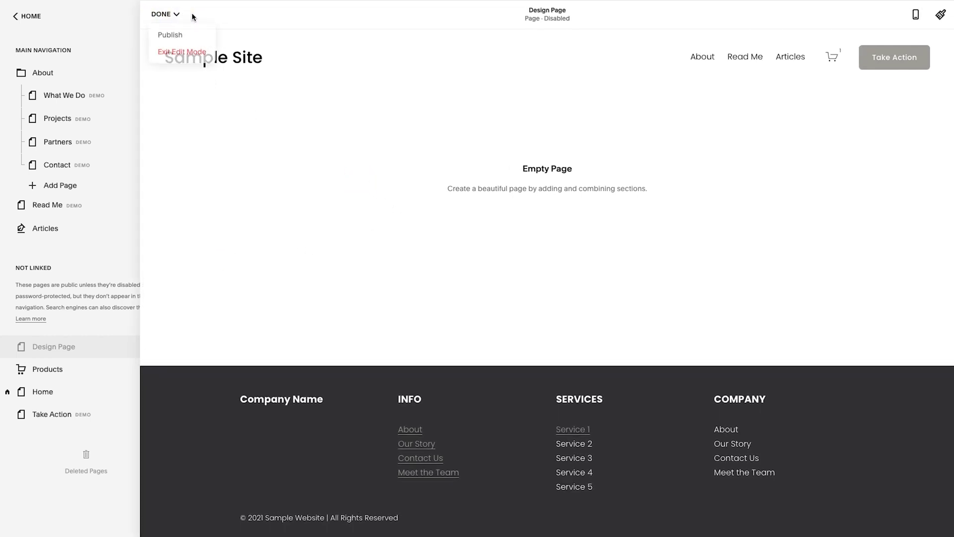
# Add a blank section holding an empty Text block to the Design Page.
pyautogui.click(492, 189)
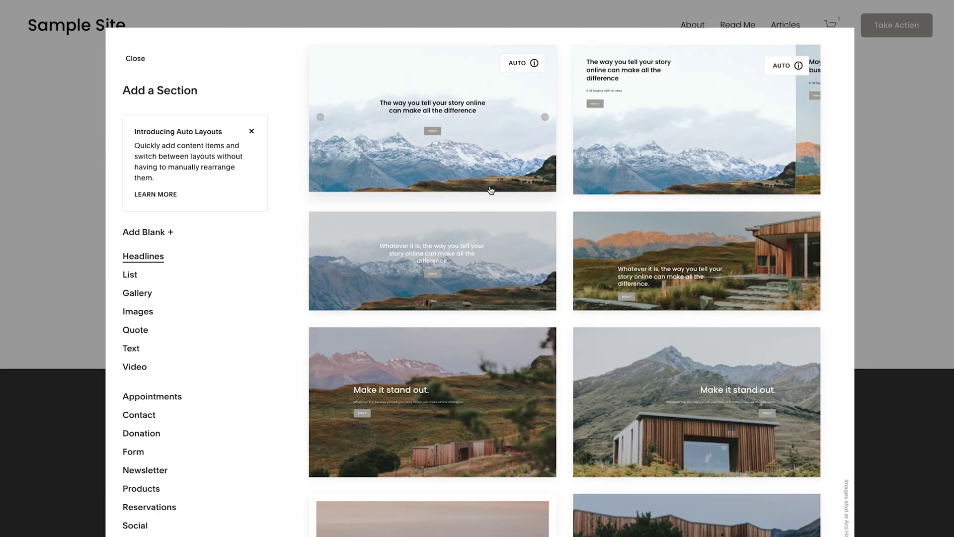
pyautogui.click(139, 233)
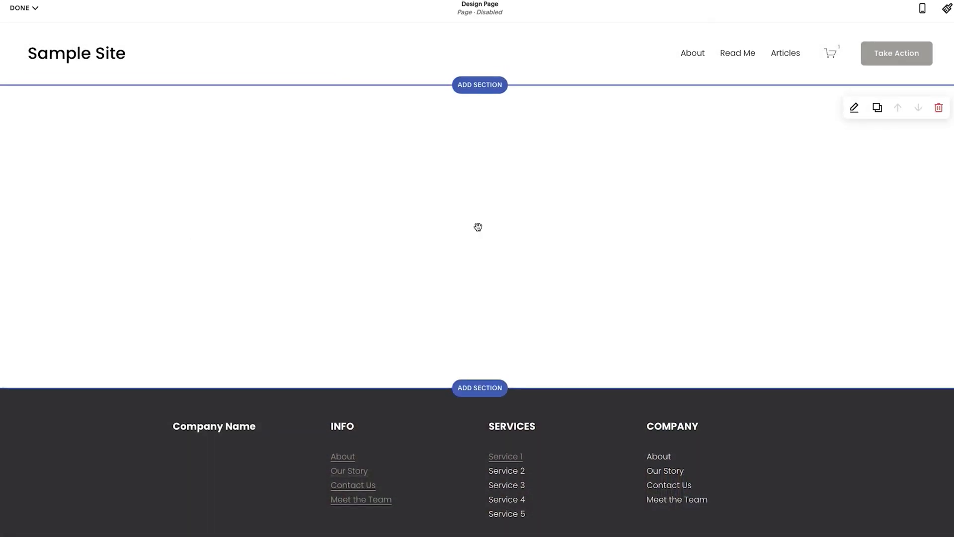
pyautogui.click(479, 228)
pyautogui.click(266, 236)
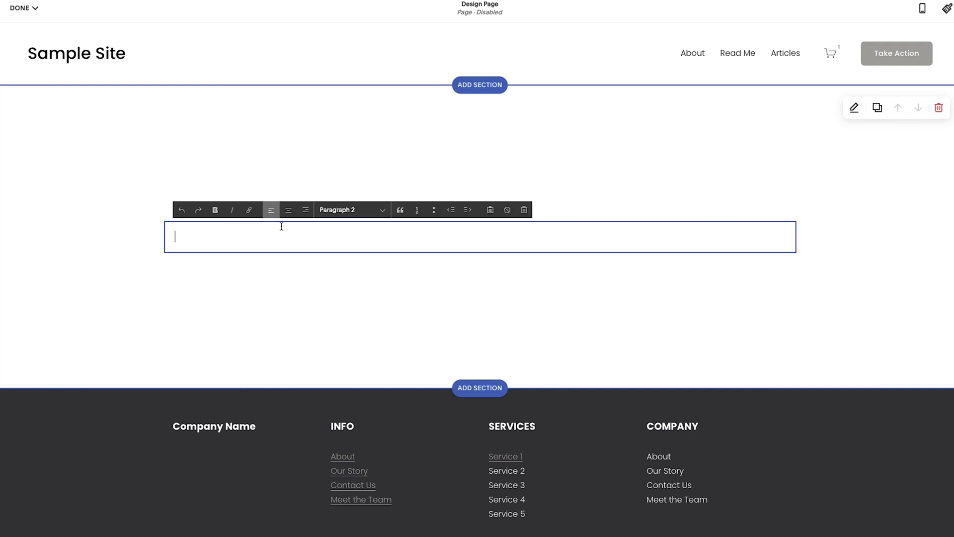
pyautogui.click(343, 210)
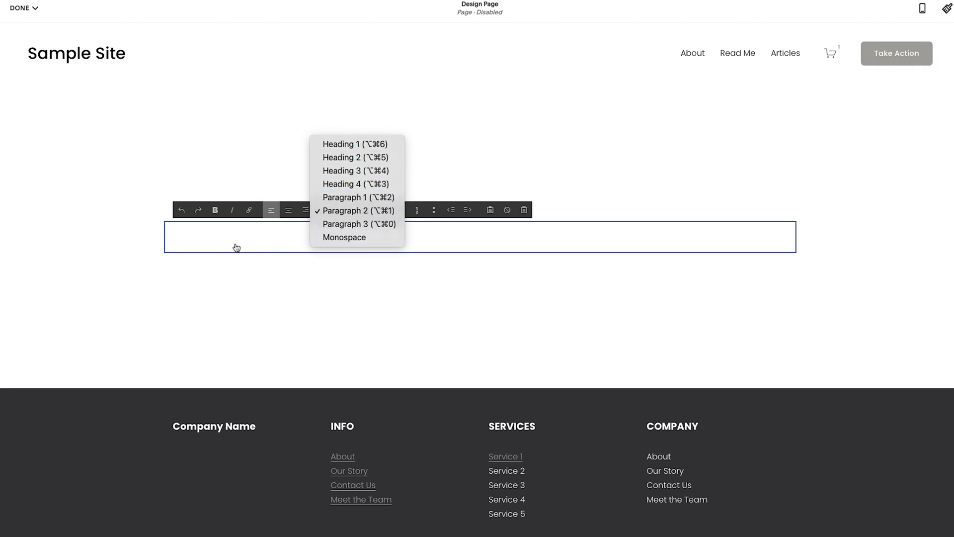
pyautogui.click(219, 236)
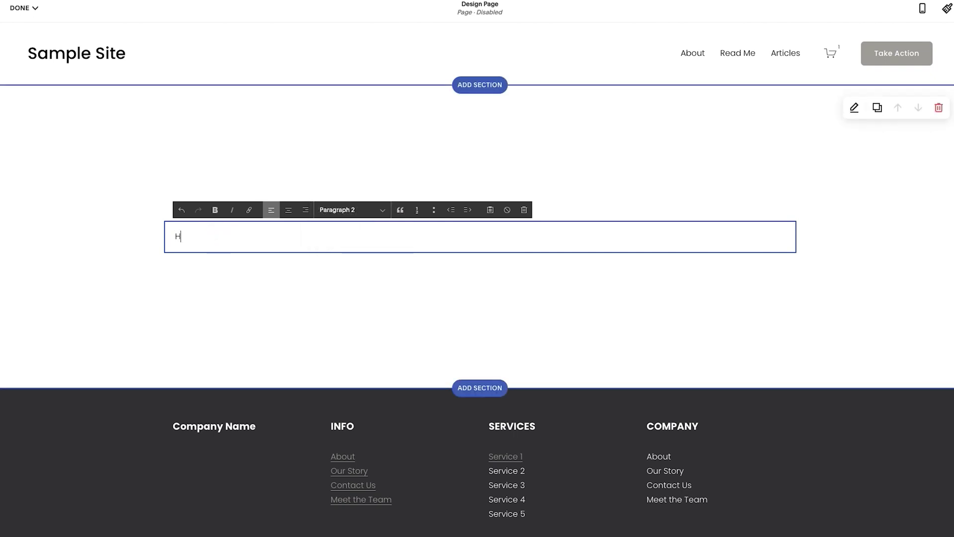
# Type sample lines Heading 1–4, Paragraph 1–4 and Monospace on separate lines.
pyautogui.write('Heading 1')
pyautogui.press('Return')
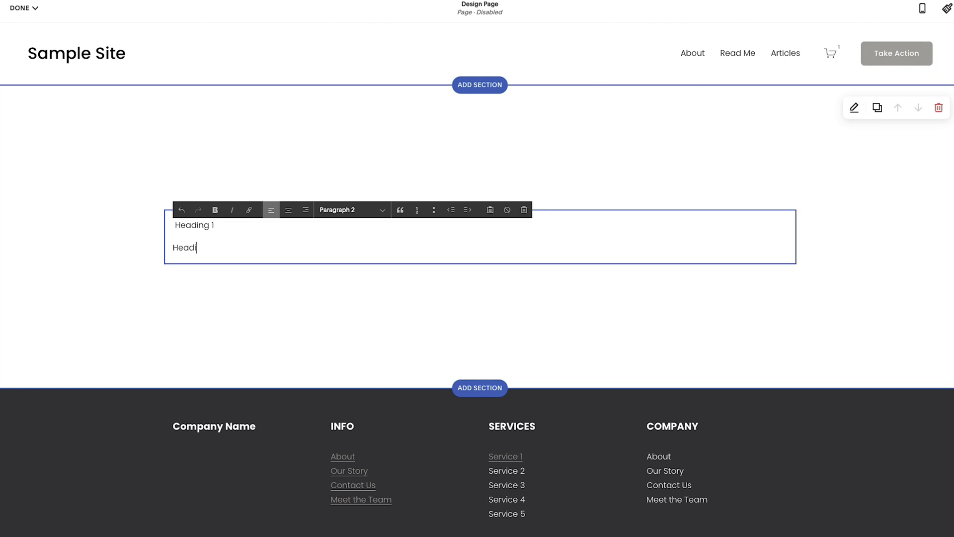
pyautogui.write('Heading 2')
pyautogui.press('Return')
pyautogui.write('Heading 3')
pyautogui.press('Return')
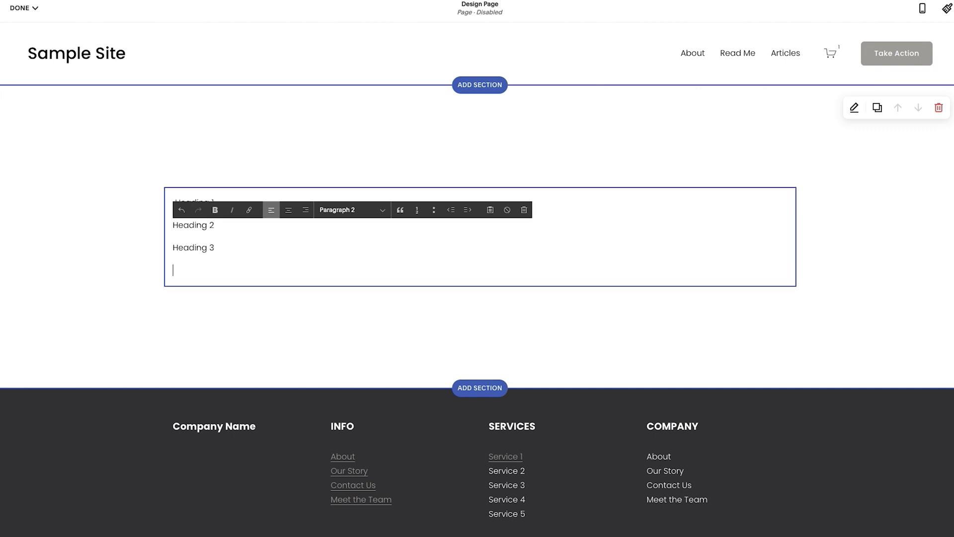
pyautogui.press('Return')
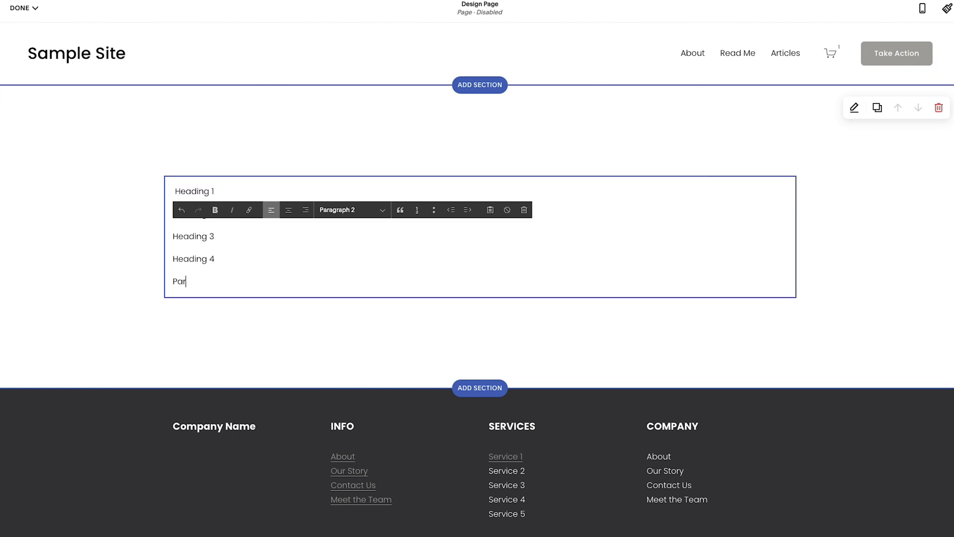
pyautogui.write('Paragraph 1')
pyautogui.press('Return')
pyautogui.write('P')
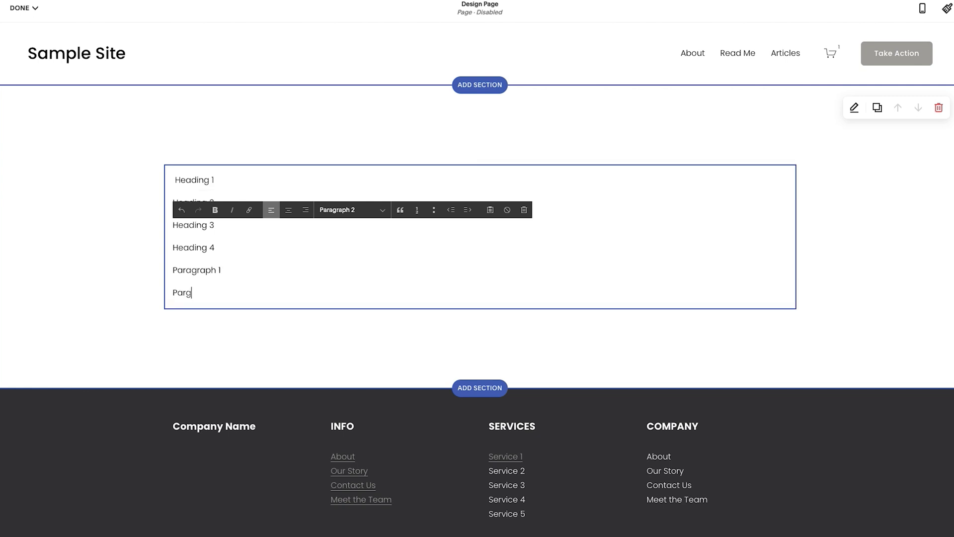
pyautogui.write('aragraph 2')
pyautogui.press('Return')
pyautogui.write('Paragraph 3')
pyautogui.press('Return')
pyautogui.write('Paragraph 4')
pyautogui.press('Return')
pyautogui.write('Monospace')
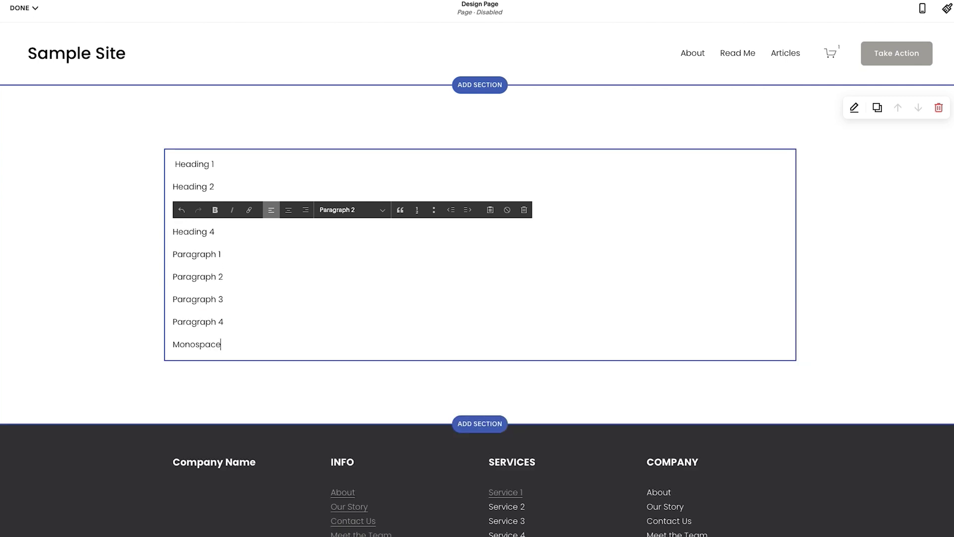
# Apply the Monospace style to the Monospace line.
pyautogui.click(209, 342)
pyautogui.click(219, 342)
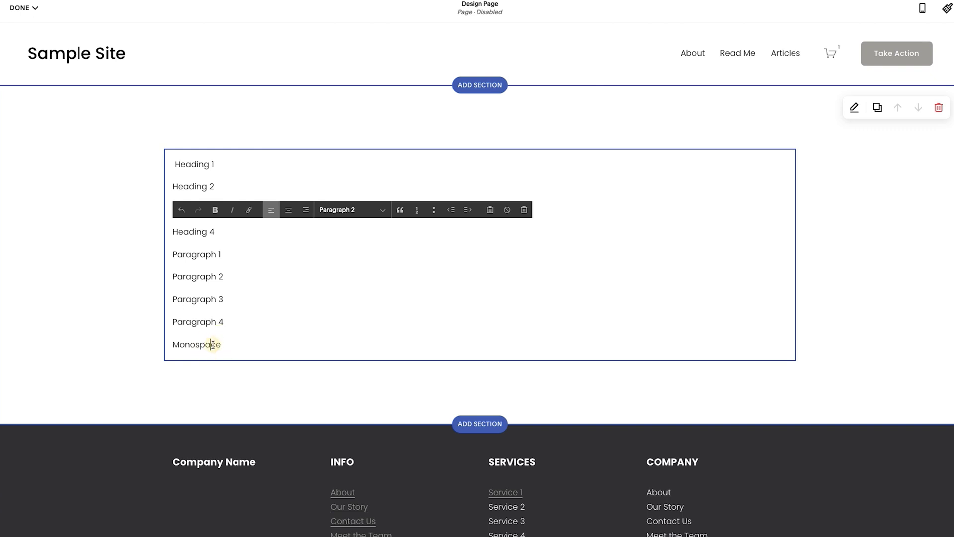
pyautogui.doubleClick(219, 342)
pyautogui.click(328, 213)
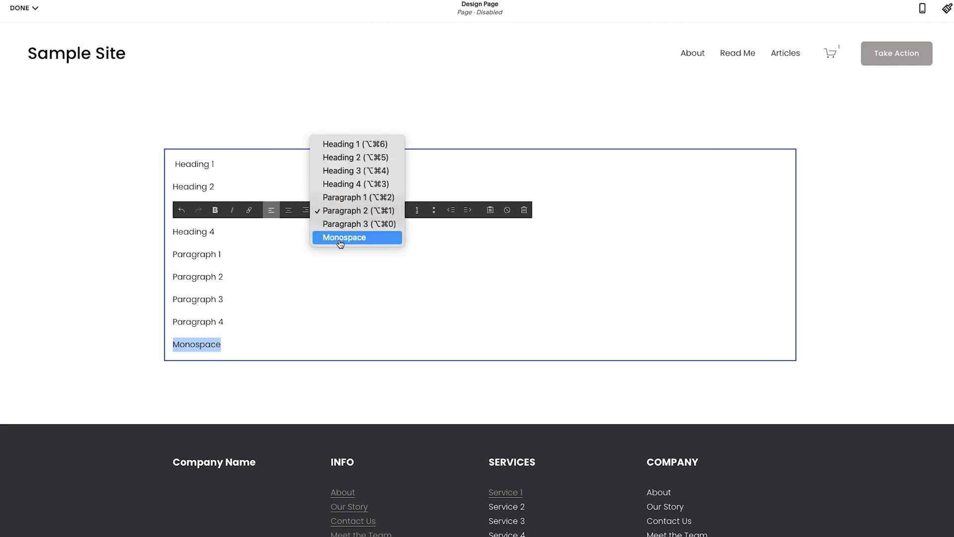
pyautogui.click(345, 237)
pyautogui.click(223, 323)
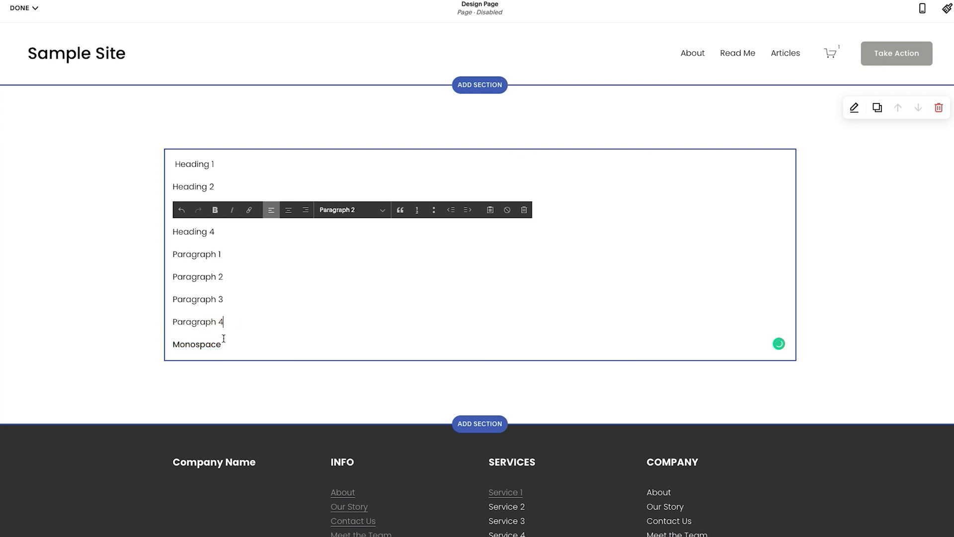
# Style the first two lines as Heading 1 and Heading 2, removing a stray leading space.
pyautogui.click(202, 163)
pyautogui.hotkey('ctrl', 'z')
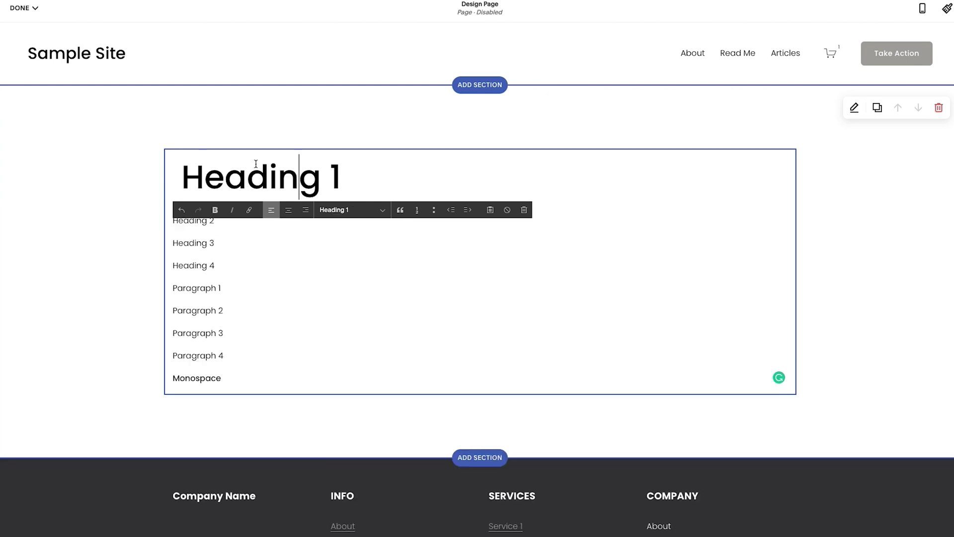
pyautogui.click(185, 180)
pyautogui.press('BackSpace')
pyautogui.click(231, 179)
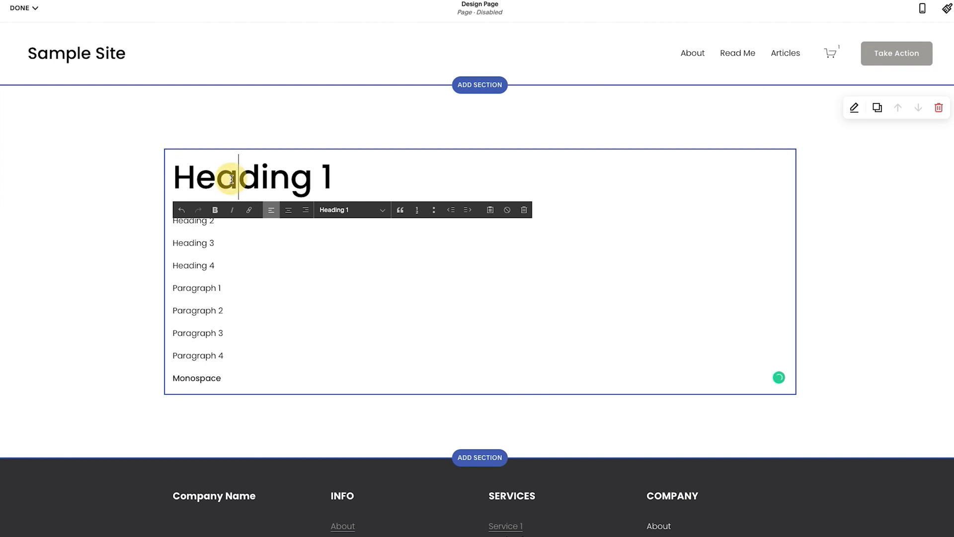
pyautogui.click(217, 225)
pyautogui.hotkey('ctrl', 'z')
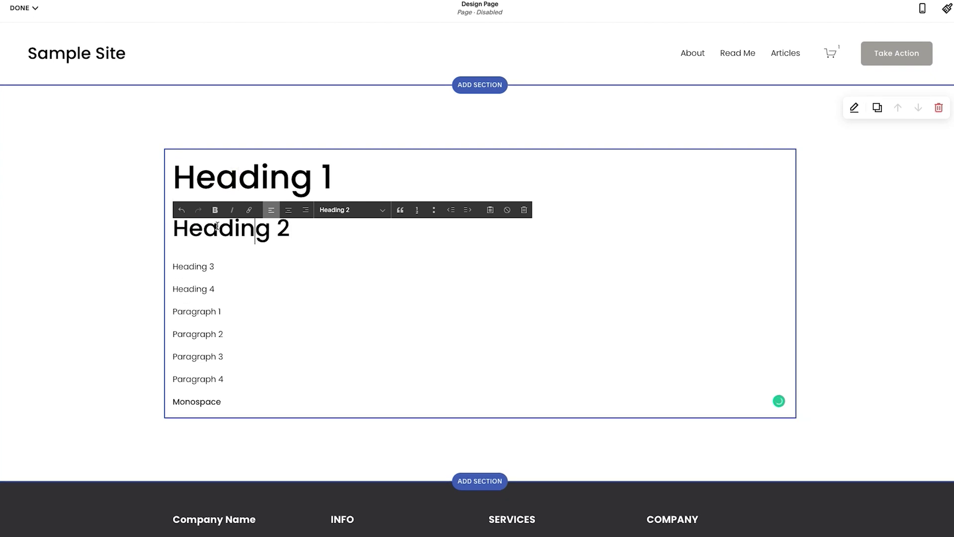
# Style the next lines as Heading 3, Heading 4 and Paragraph 1.
pyautogui.click(201, 266)
pyautogui.hotkey('ctrl', 'z')
pyautogui.click(194, 307)
pyautogui.hotkey('ctrl', 'z')
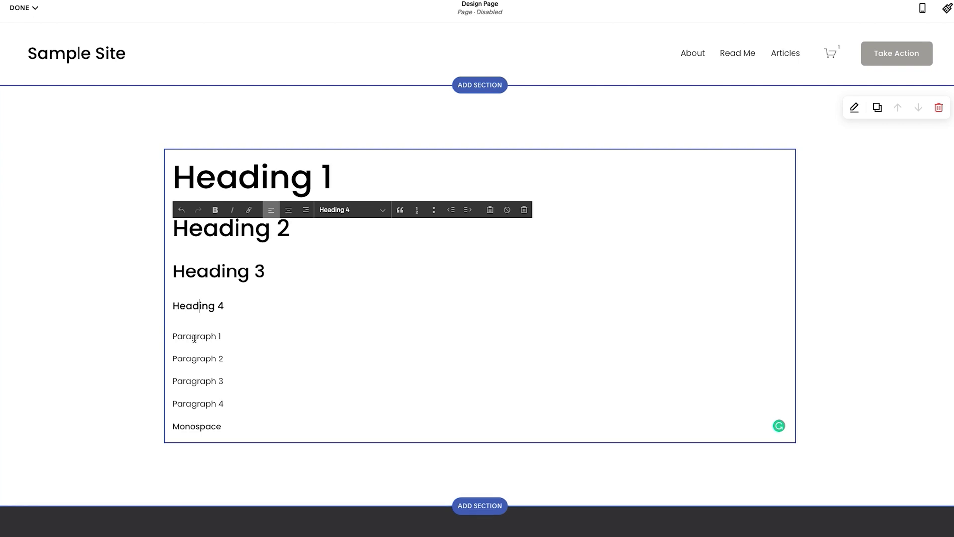
pyautogui.click(194, 335)
pyautogui.hotkey('ctrl', 'z')
pyautogui.click(199, 364)
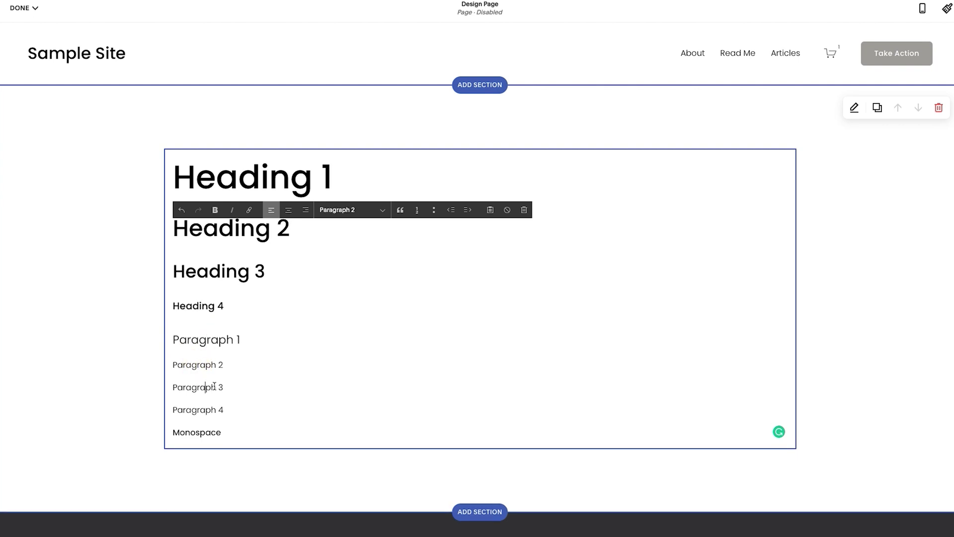
# Apply the Paragraph 3 style from the dropdown and delete the Paragraph 4 line.
pyautogui.click(367, 209)
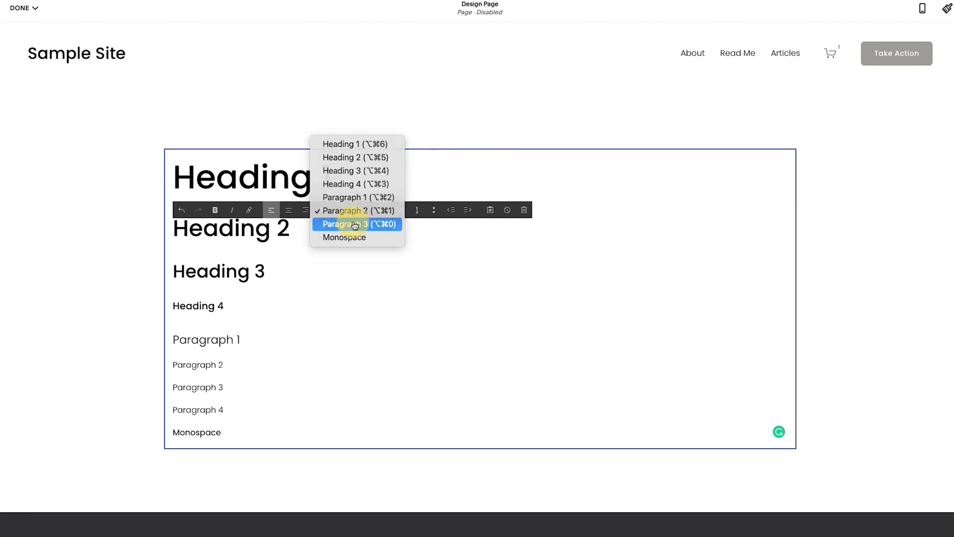
pyautogui.click(354, 224)
pyautogui.doubleClick(201, 409)
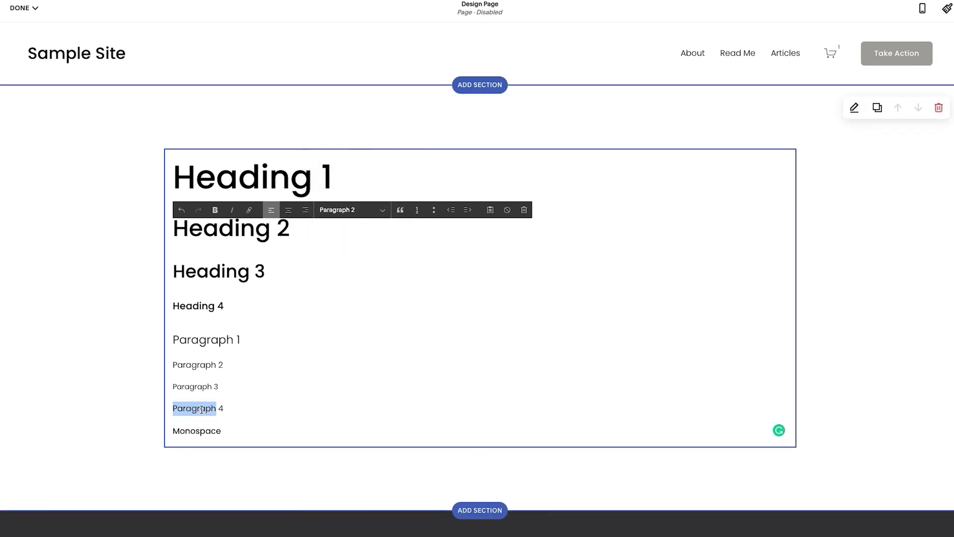
pyautogui.tripleClick(201, 409)
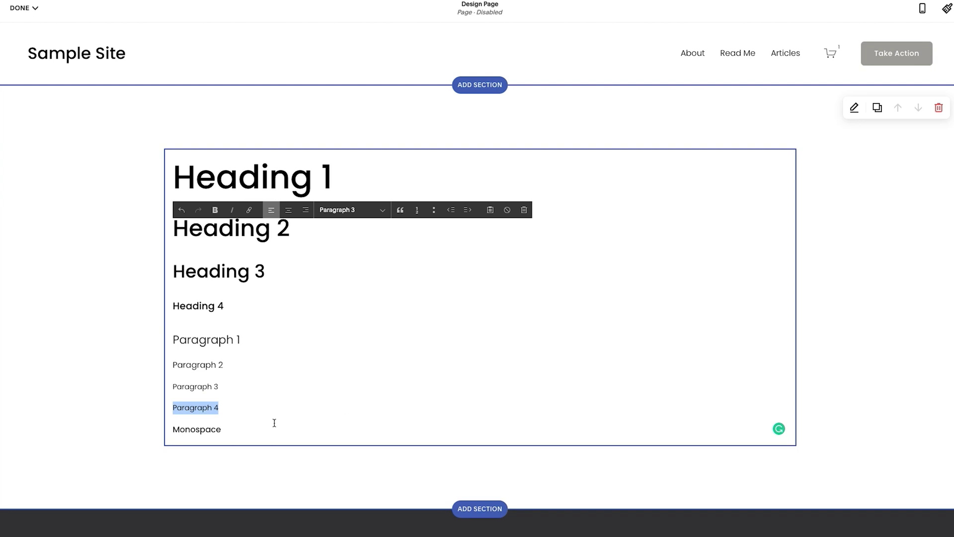
pyautogui.click(173, 407)
pyautogui.press('BackSpace')
pyautogui.press('BackSpace')
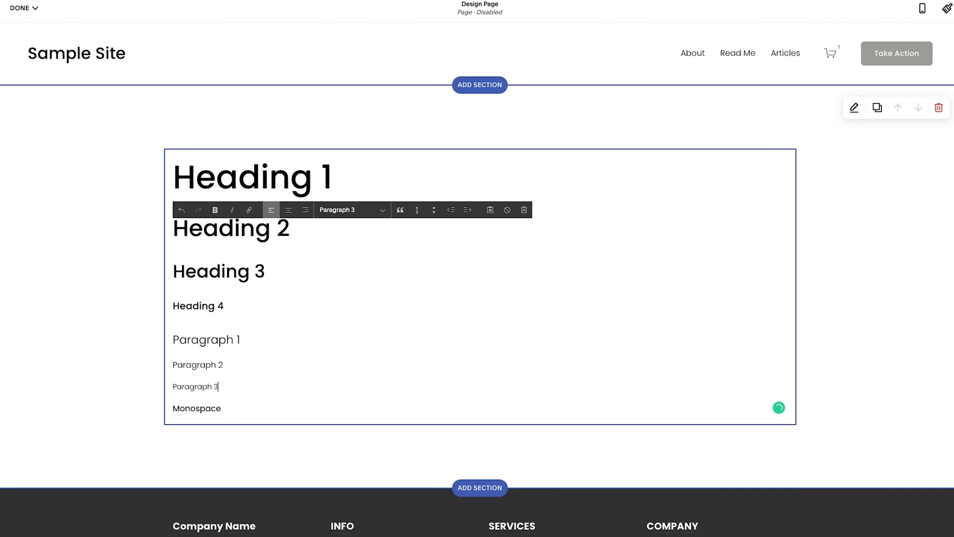
pyautogui.click(203, 408)
pyautogui.click(364, 211)
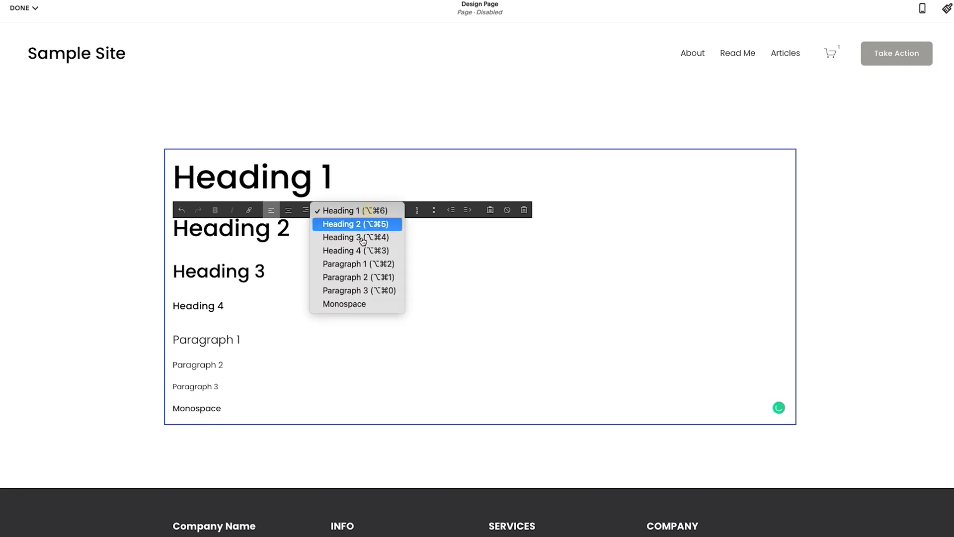
pyautogui.click(251, 363)
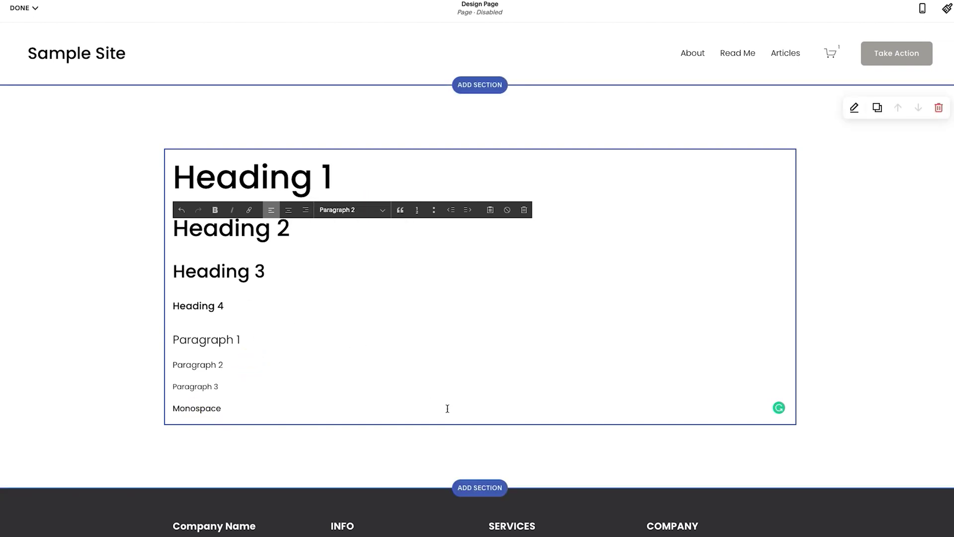
pyautogui.click(414, 460)
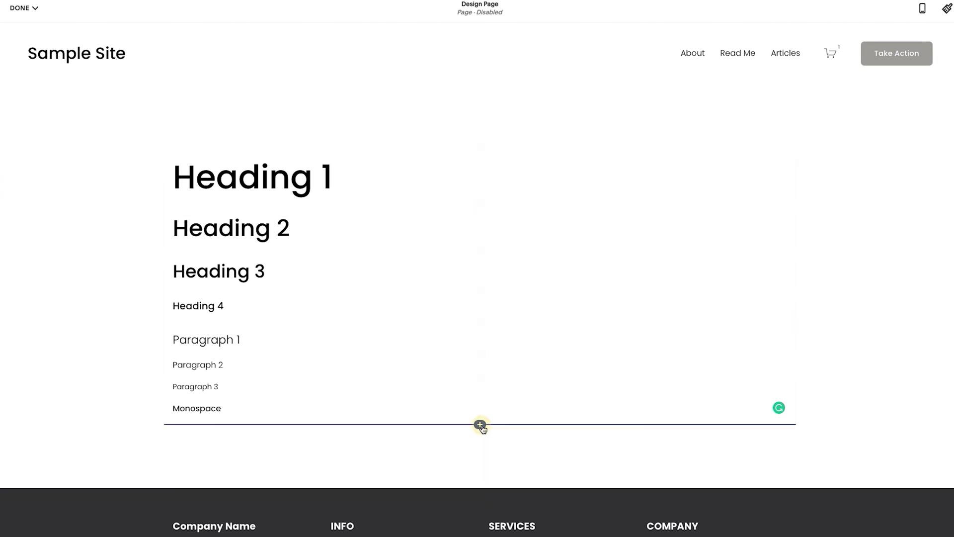
# Add a centered Learn more button below the text and make it small.
pyautogui.click(481, 425)
pyautogui.write('bu')
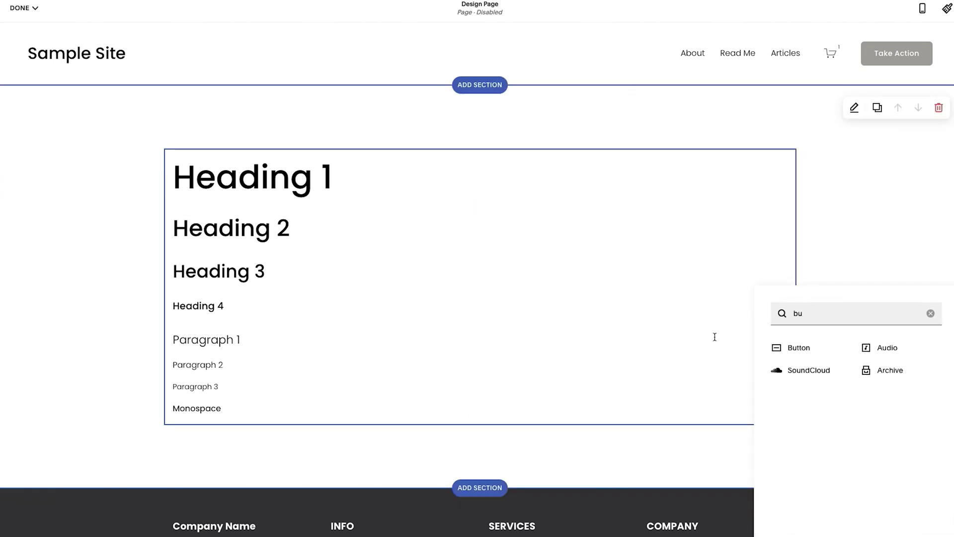
pyautogui.click(798, 347)
pyautogui.click(434, 390)
pyautogui.click(839, 343)
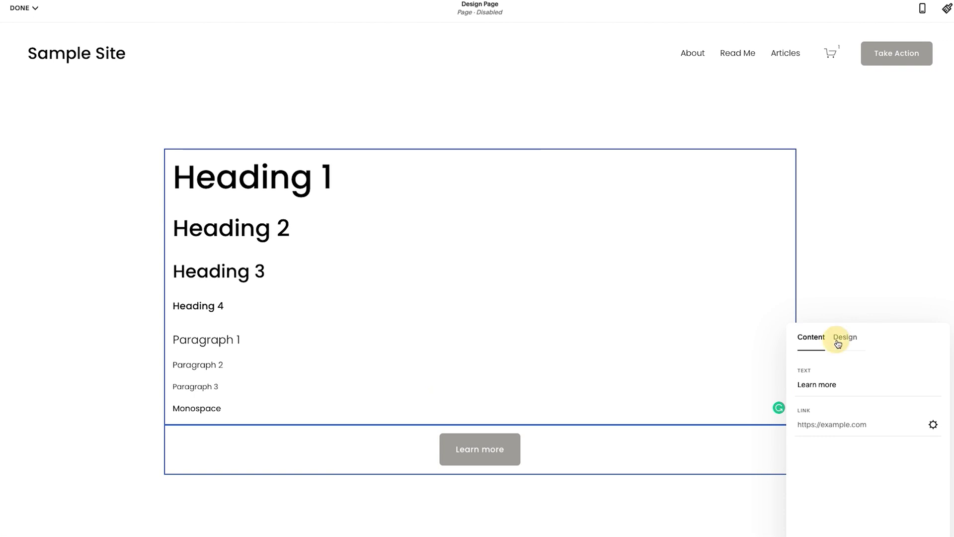
pyautogui.click(818, 417)
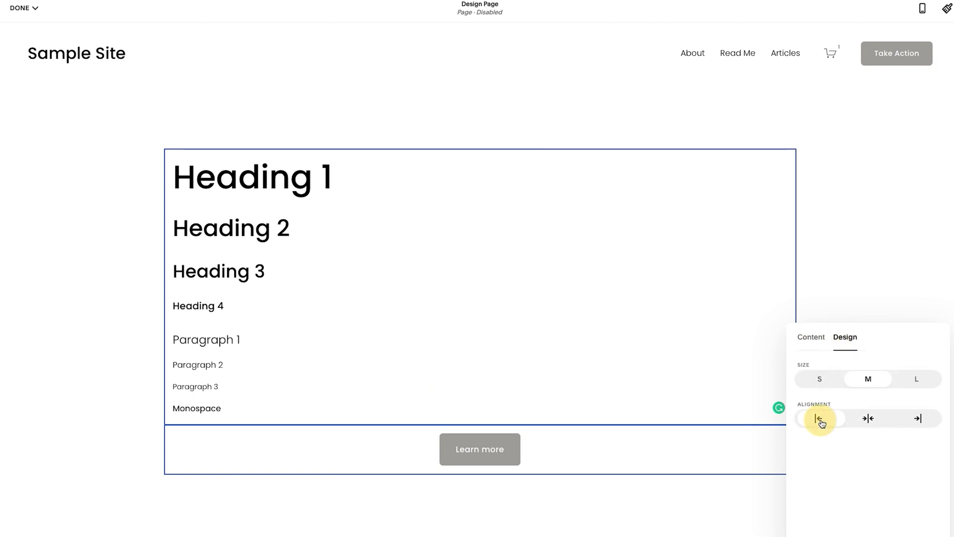
pyautogui.click(867, 418)
pyautogui.click(818, 384)
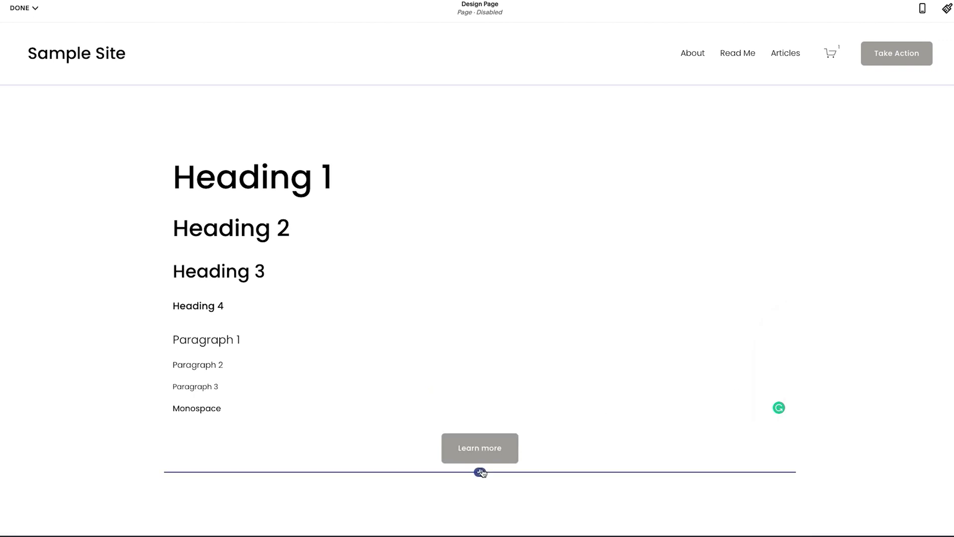
# Add medium and large Learn more buttons and drag all three into one row.
pyautogui.click(480, 471)
pyautogui.click(799, 394)
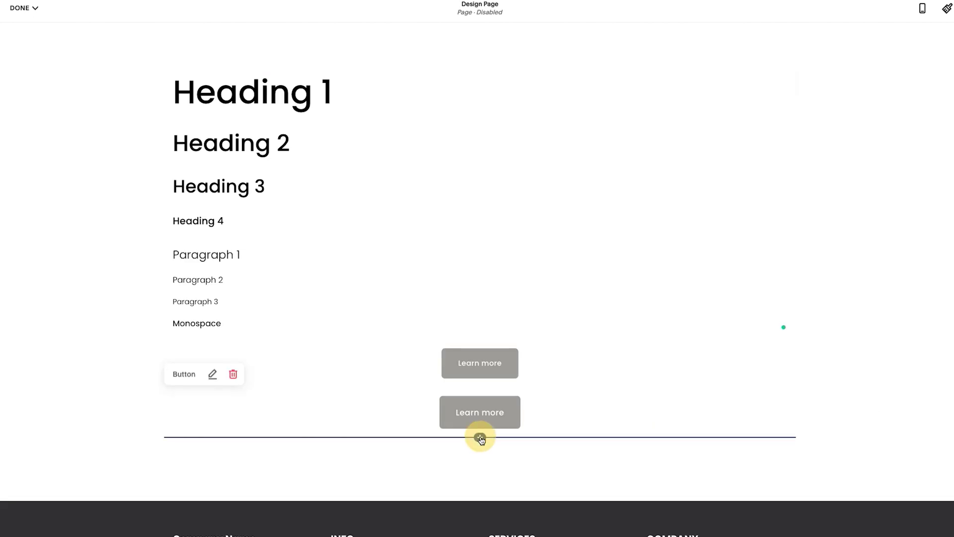
pyautogui.click(798, 397)
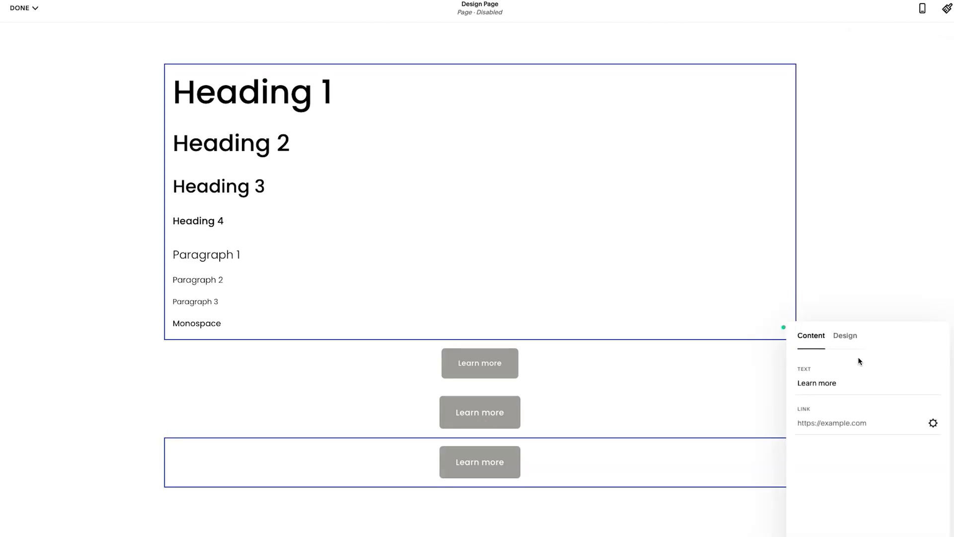
pyautogui.click(846, 334)
pyautogui.click(917, 378)
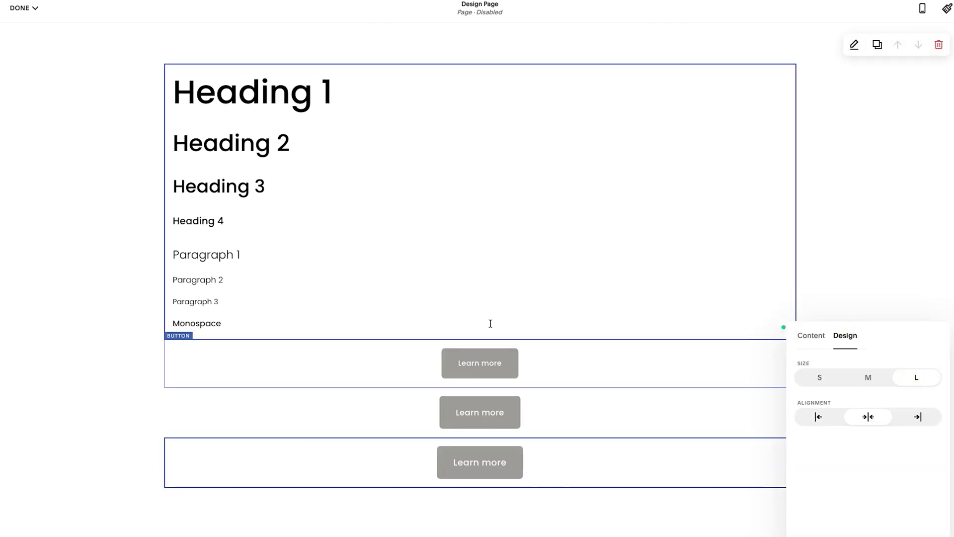
pyautogui.click(487, 298)
pyautogui.moveTo(462, 412); pyautogui.dragTo(761, 368)
pyautogui.moveTo(477, 412); pyautogui.dragTo(792, 366)
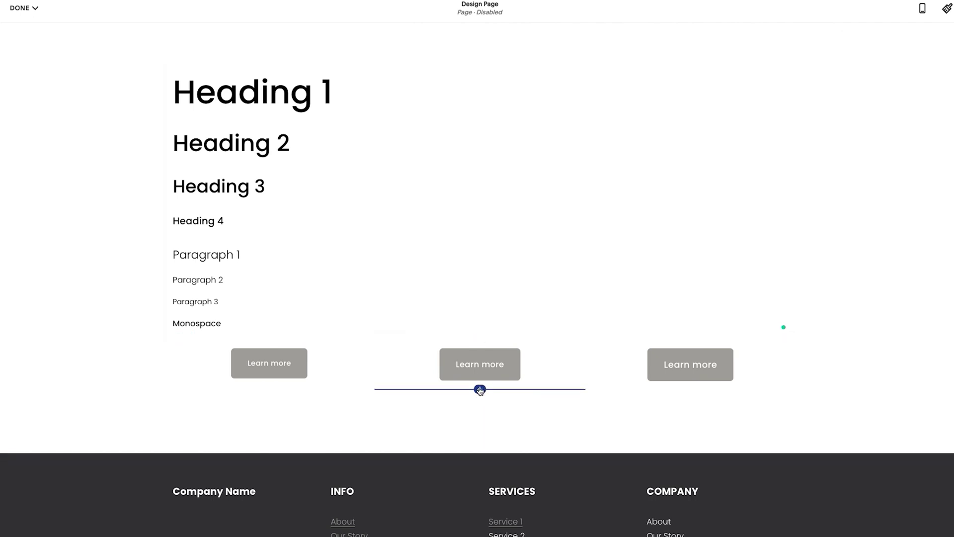
pyautogui.click(480, 390)
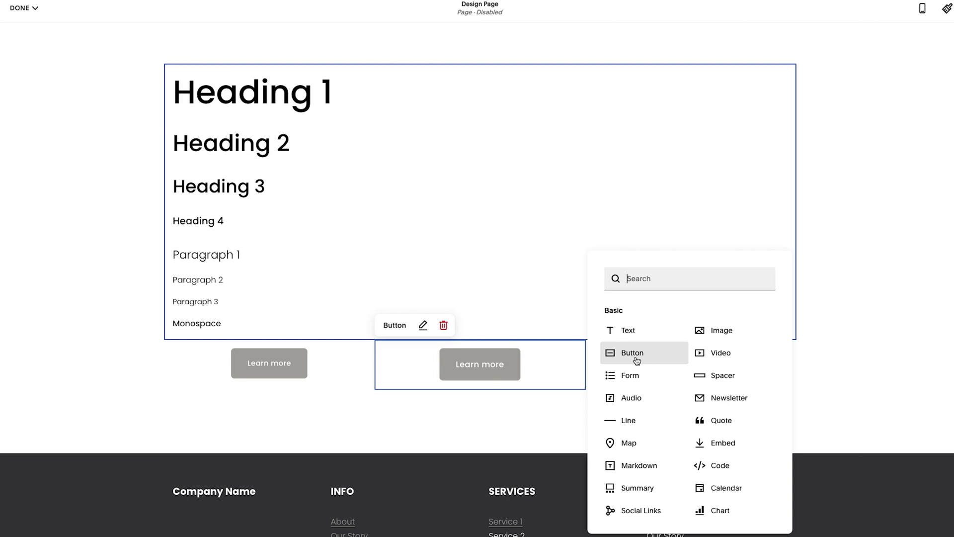
# Insert an image block below the buttons and give it the Card layout.
pyautogui.click(732, 334)
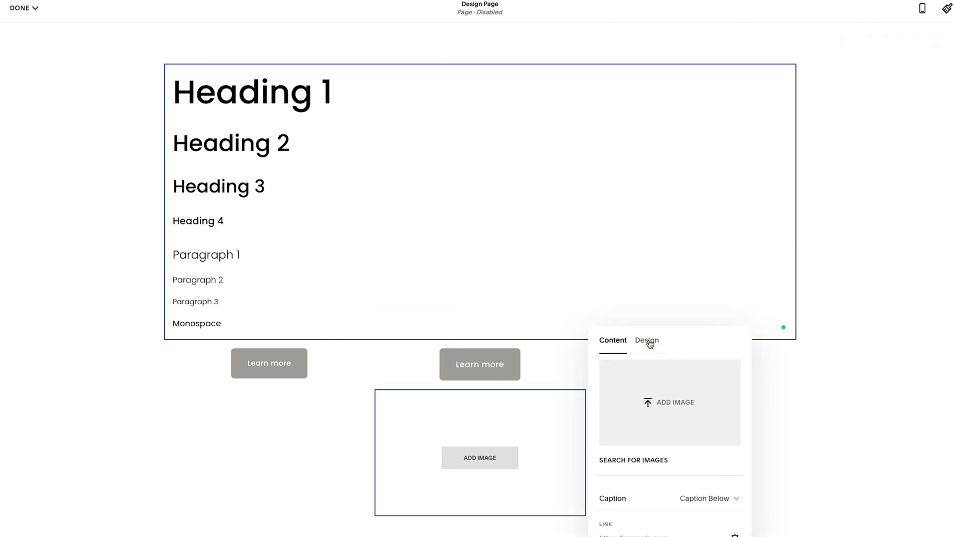
pyautogui.click(648, 341)
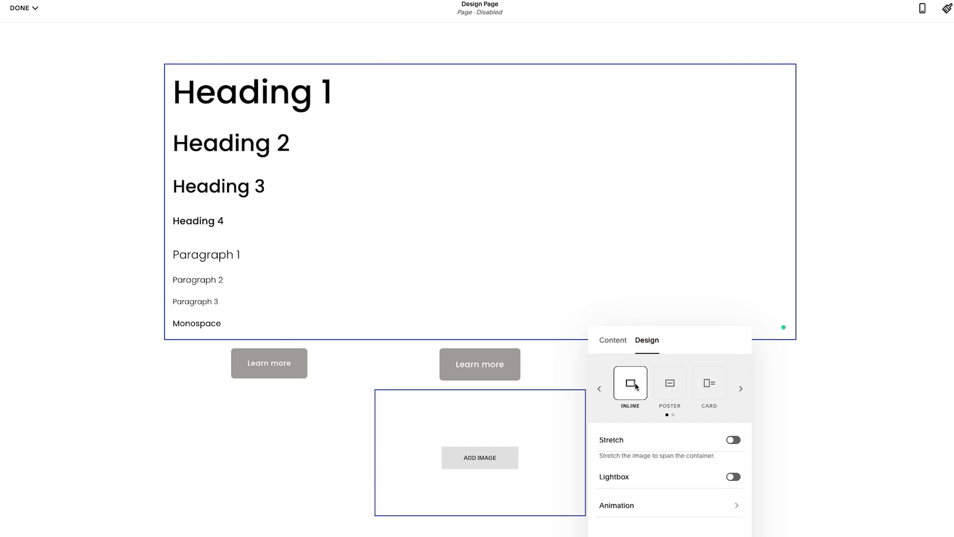
pyautogui.click(740, 388)
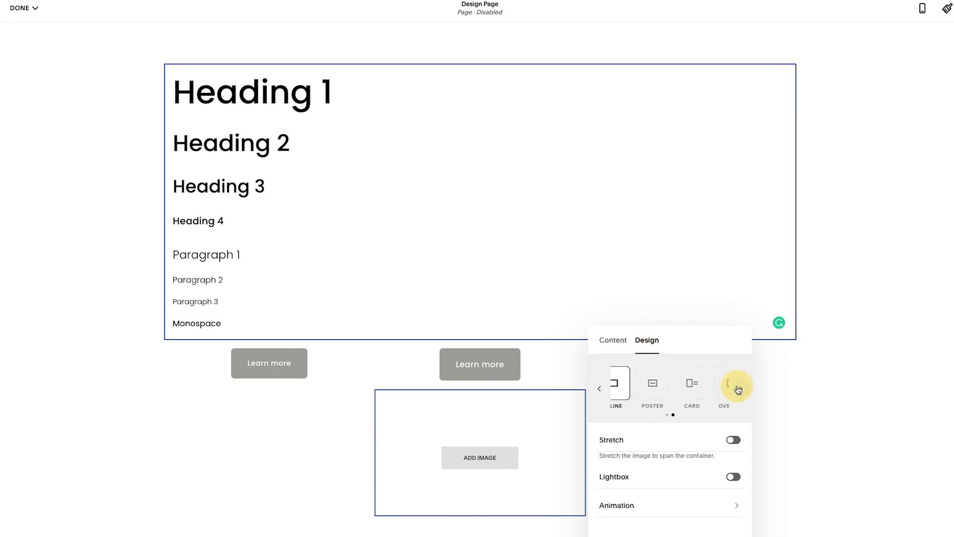
pyautogui.click(598, 388)
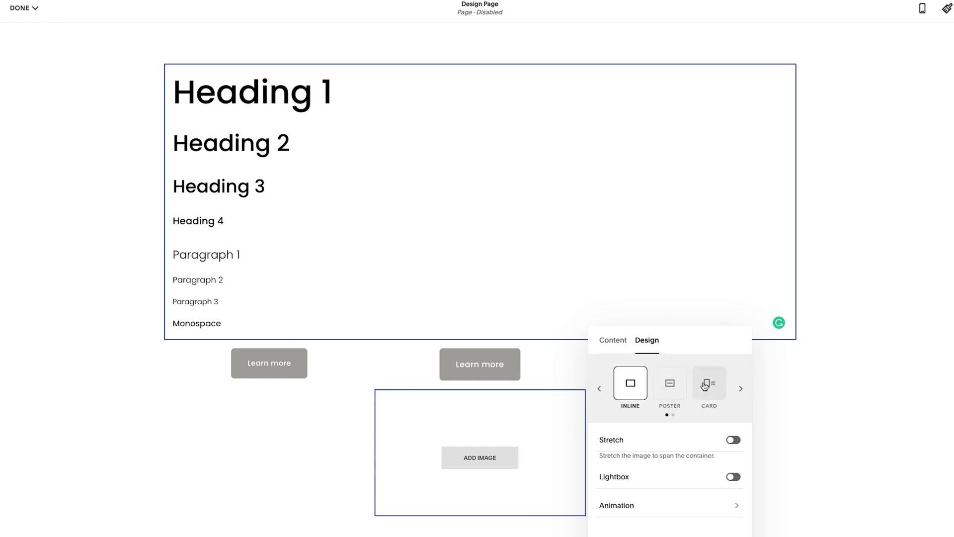
pyautogui.click(709, 387)
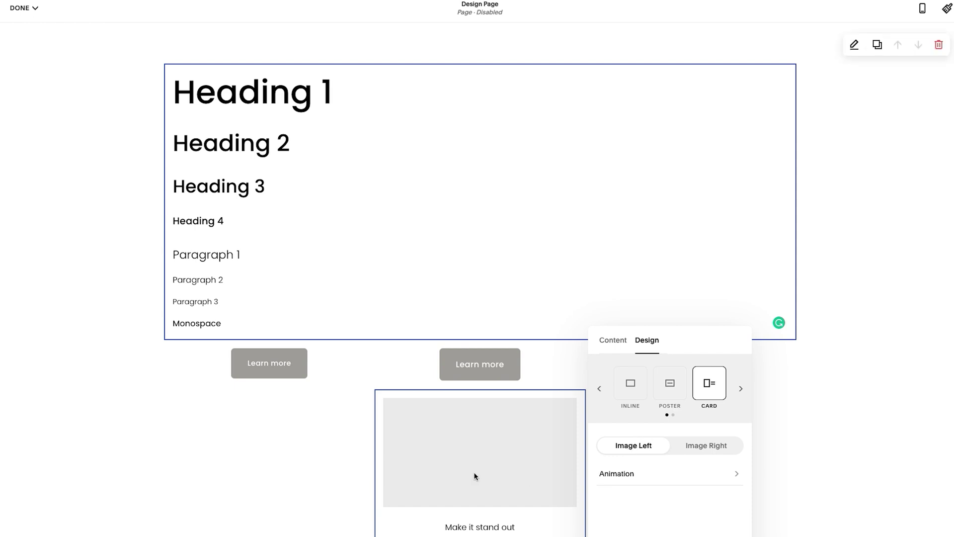
# Move the 'Make it stand out' card into a full-width row under the buttons.
pyautogui.scroll(-2, 475, 492)
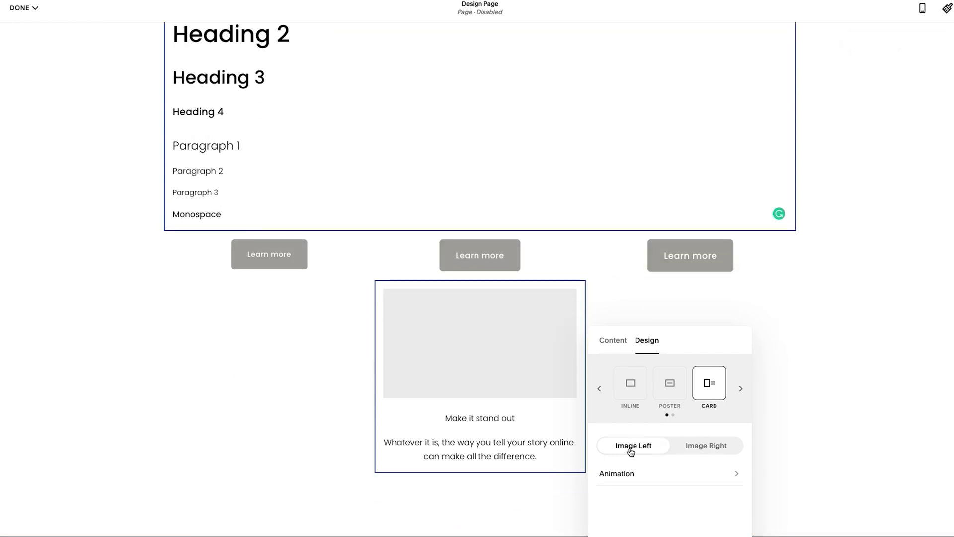
pyautogui.click(473, 362)
pyautogui.moveTo(392, 264); pyautogui.dragTo(411, 222)
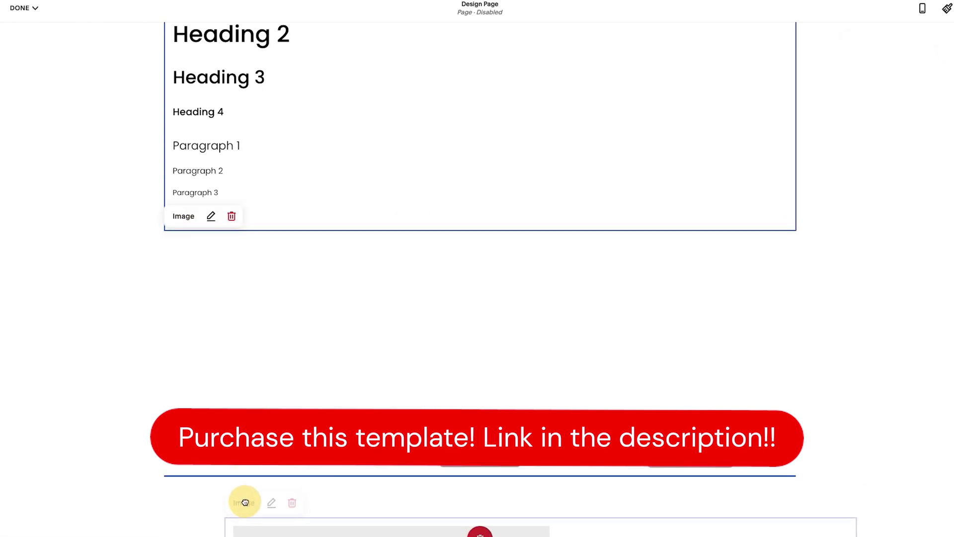
pyautogui.moveTo(245, 503); pyautogui.dragTo(233, 496)
pyautogui.click(537, 345)
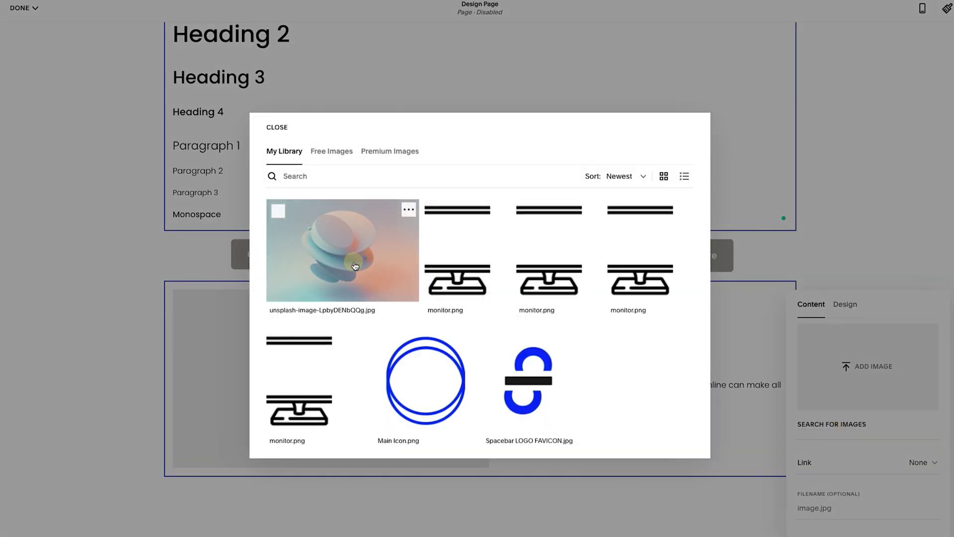
# Put the abstract Unsplash library image in the card and make 'Make it stand out' Heading 3.
pyautogui.click(348, 254)
pyautogui.click(675, 443)
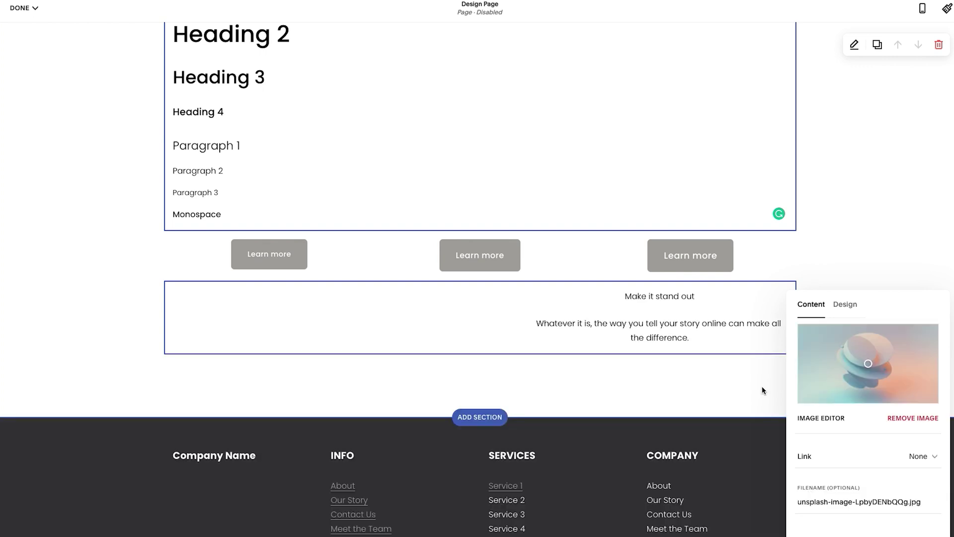
pyautogui.click(673, 357)
pyautogui.hotkey('ctrl', 'alt', '4')
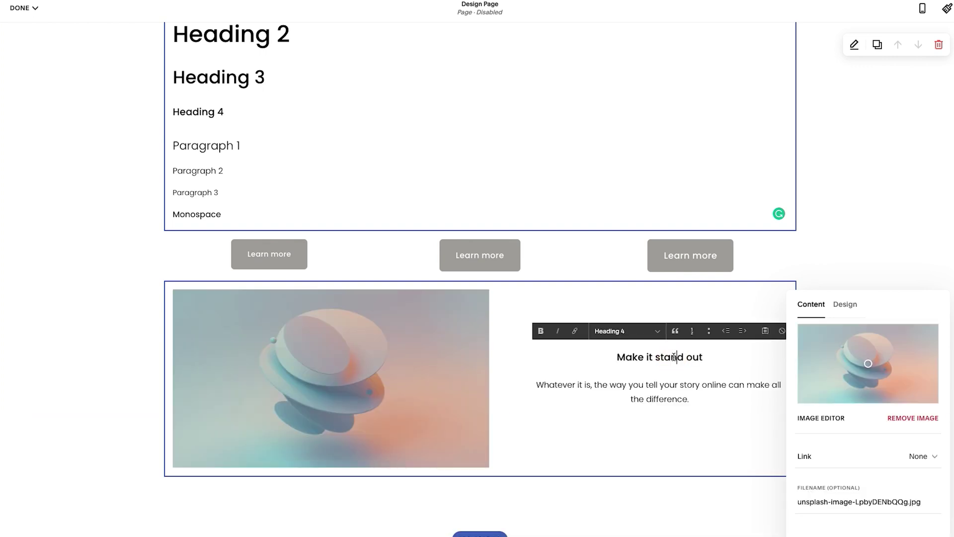
pyautogui.hotkey('ctrl', 'alt', '3')
pyautogui.hotkey('ctrl', 'alt', '2')
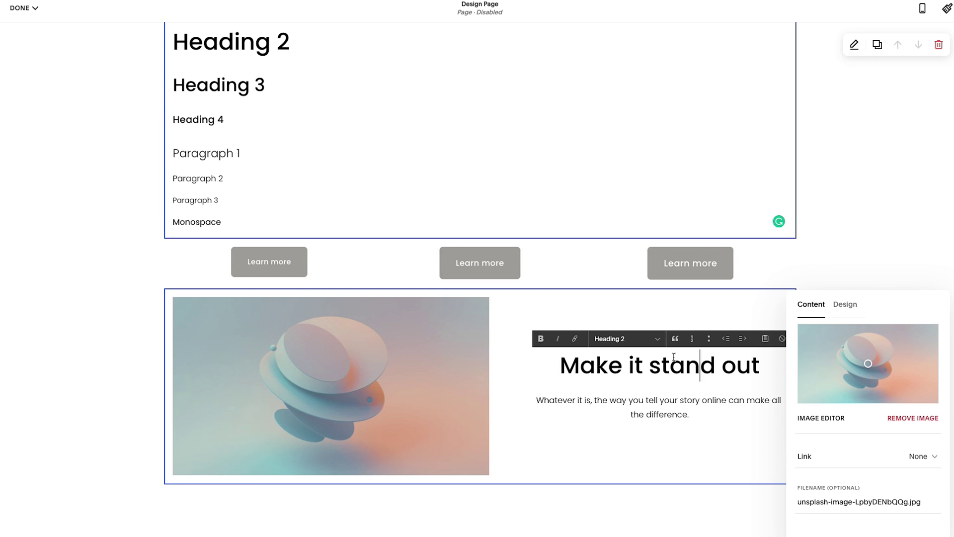
pyautogui.hotkey('ctrl', 'alt', '3')
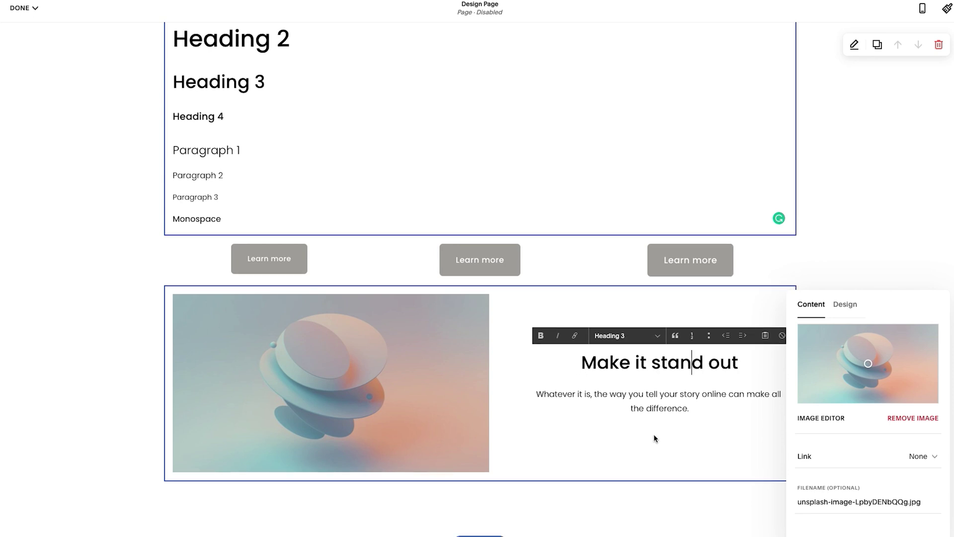
pyautogui.click(658, 396)
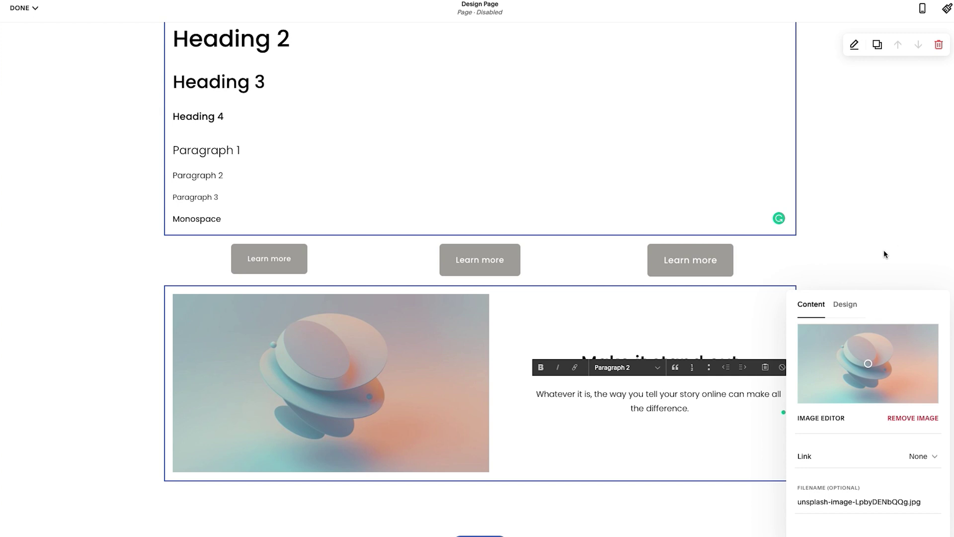
# Try Image Right in the card layout, then keep the image on the left.
pyautogui.click(845, 303)
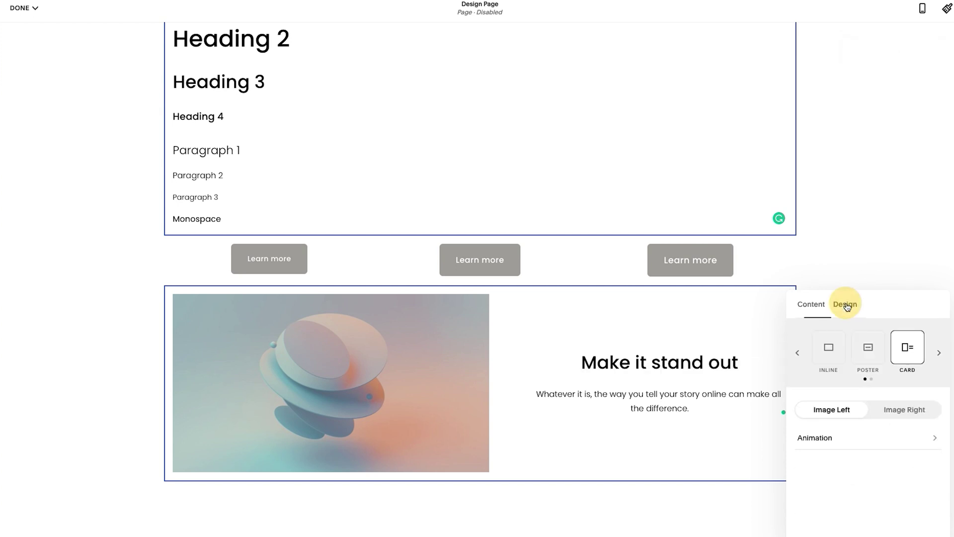
pyautogui.click(905, 411)
pyautogui.click(831, 410)
pyautogui.click(877, 222)
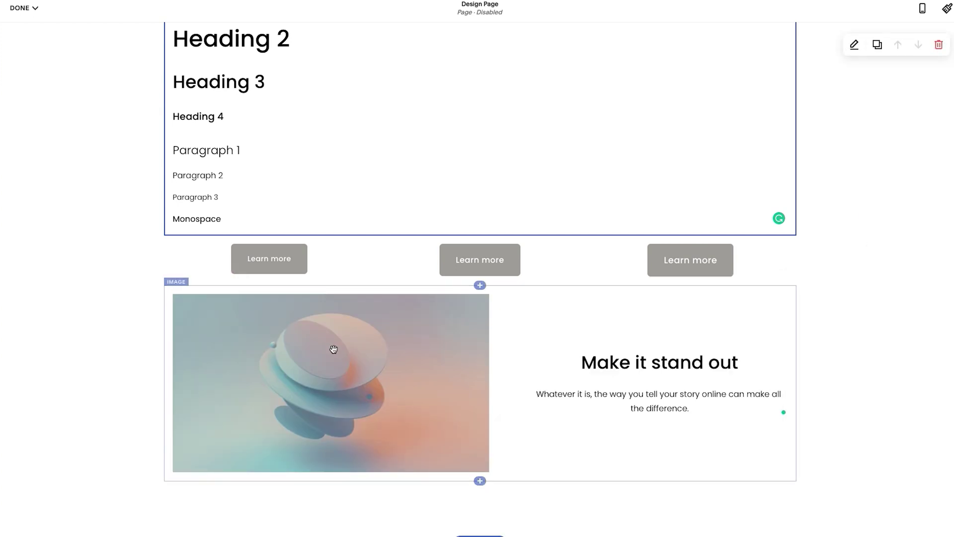
pyautogui.scroll(-2, 335, 347)
pyautogui.scroll(4, 104, 283)
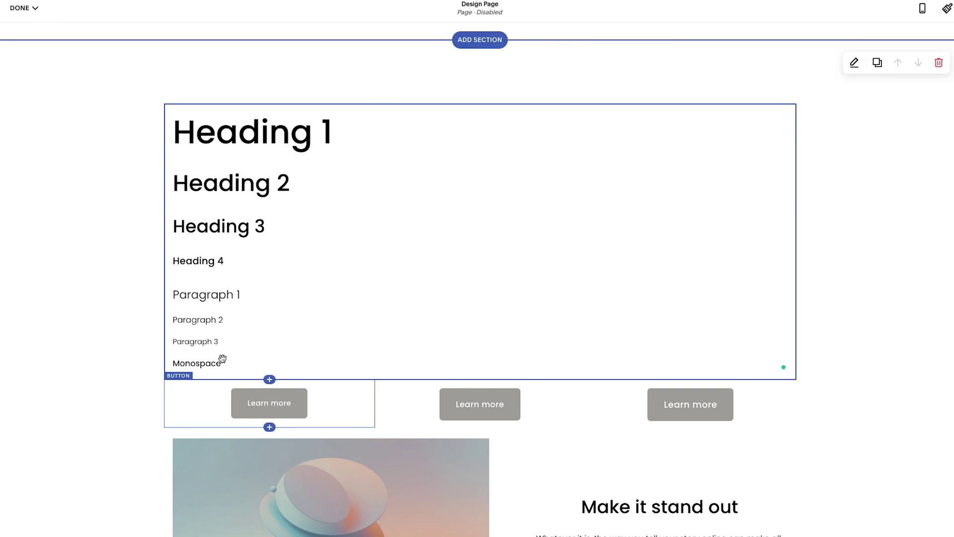
# Add a 'This is a link' line under Paragraph 2, linked to a site page.
pyautogui.click(233, 318)
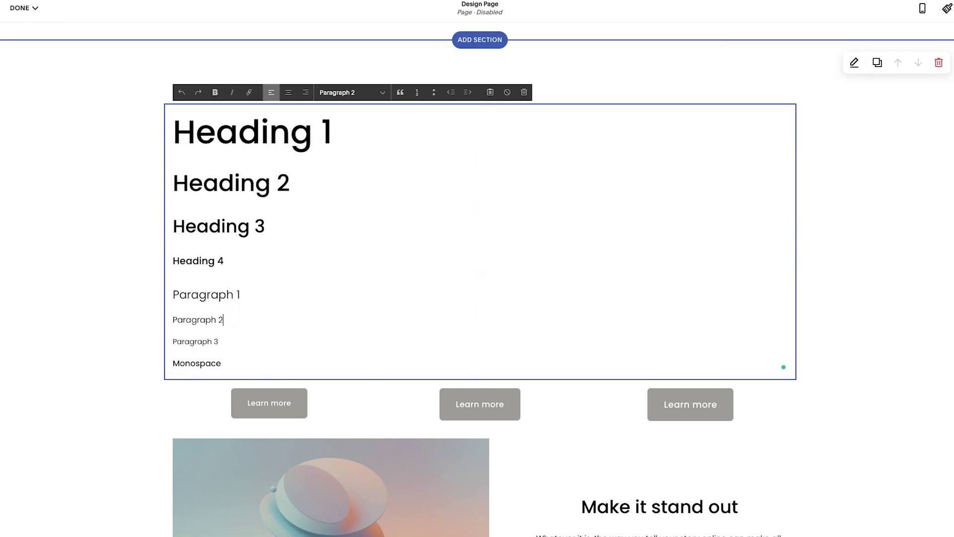
pyautogui.press('Return')
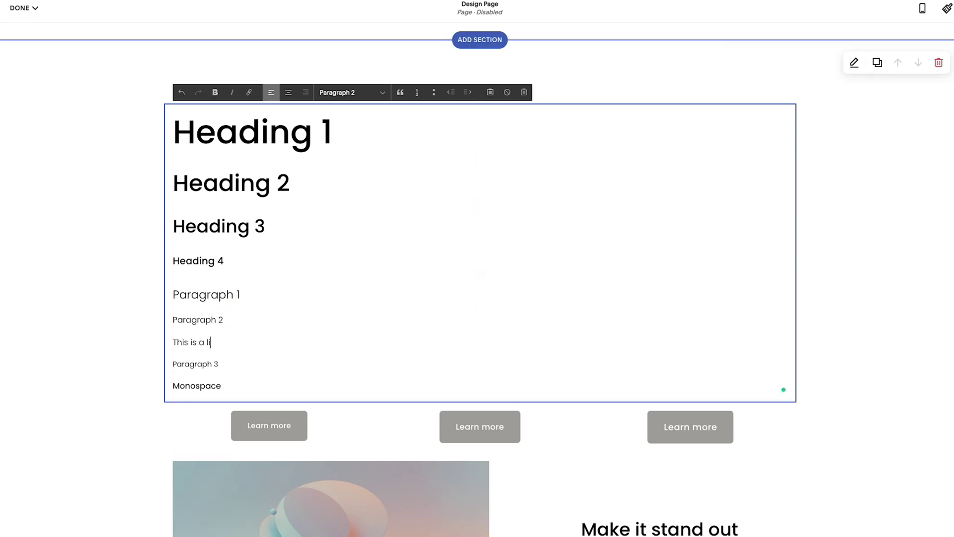
pyautogui.moveTo(169, 348); pyautogui.dragTo(273, 347)
pyautogui.hotkey('ctrl', 'k')
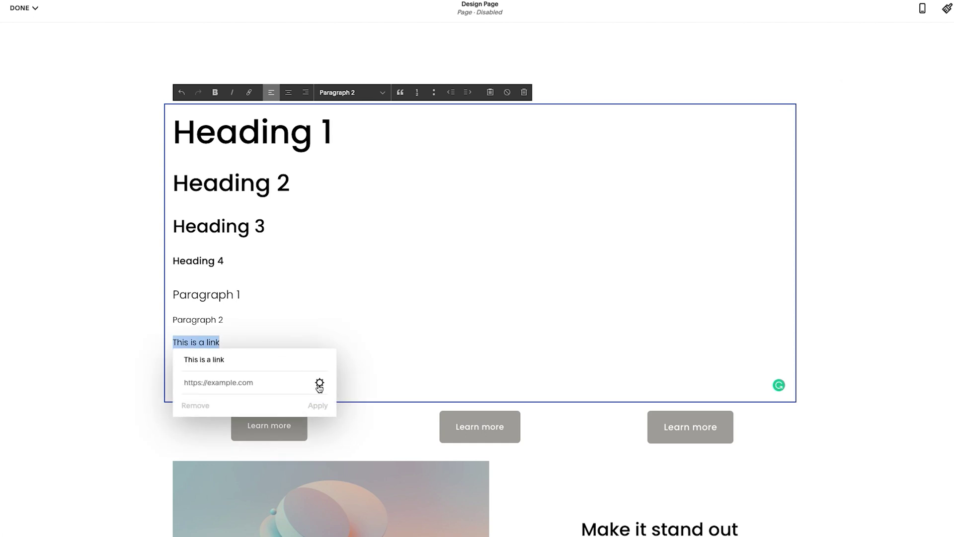
pyautogui.click(279, 382)
pyautogui.write('/')
pyautogui.click(318, 417)
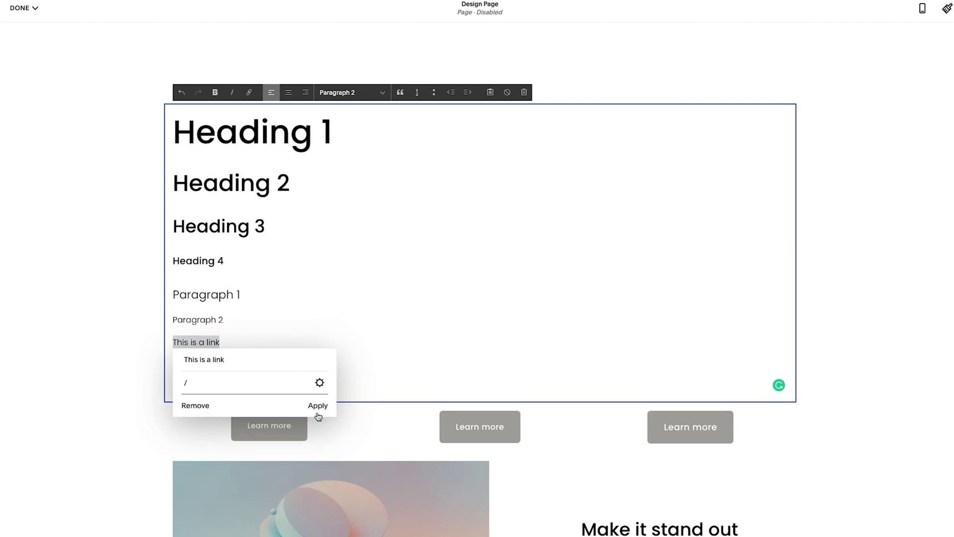
pyautogui.click(317, 411)
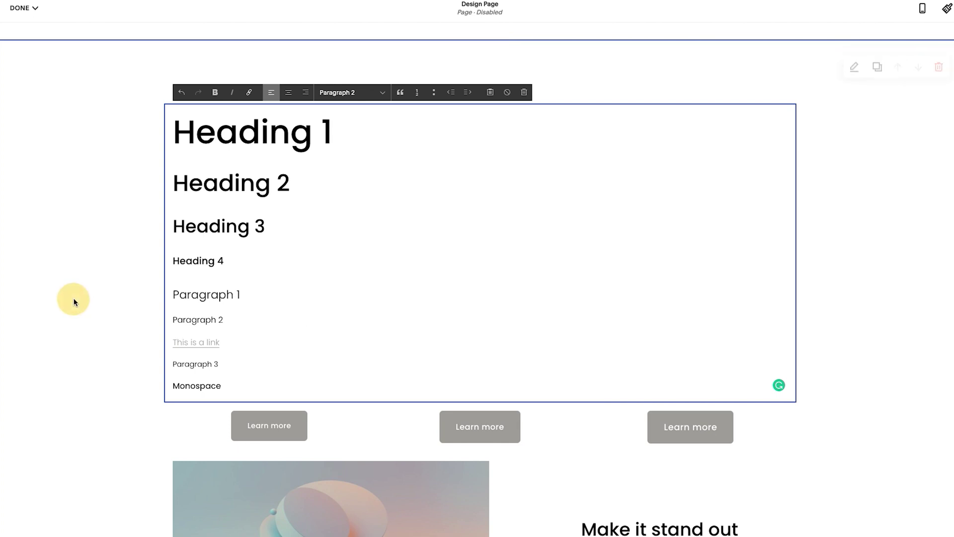
# Insert a Line divider block and move it above Heading 1.
pyautogui.click(481, 402)
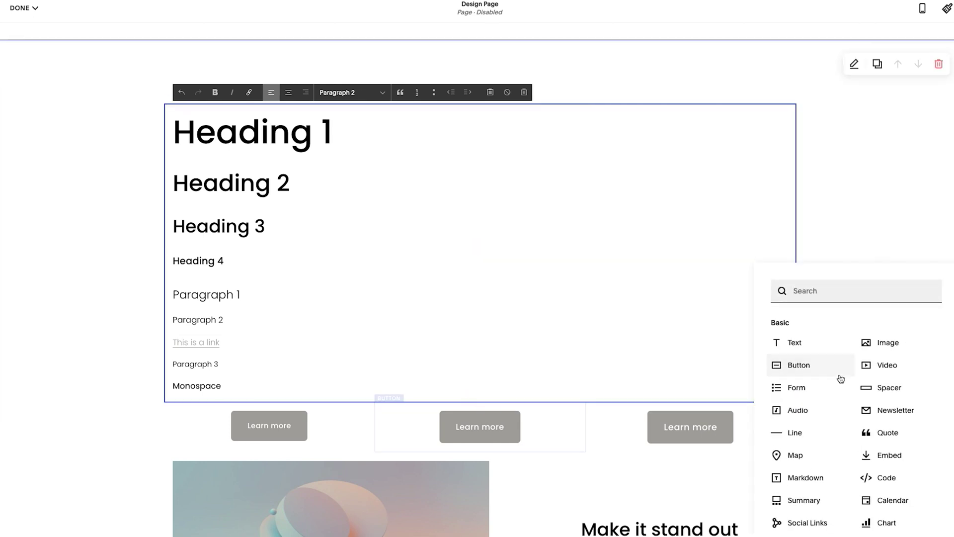
pyautogui.click(801, 431)
pyautogui.moveTo(795, 426); pyautogui.dragTo(271, 127)
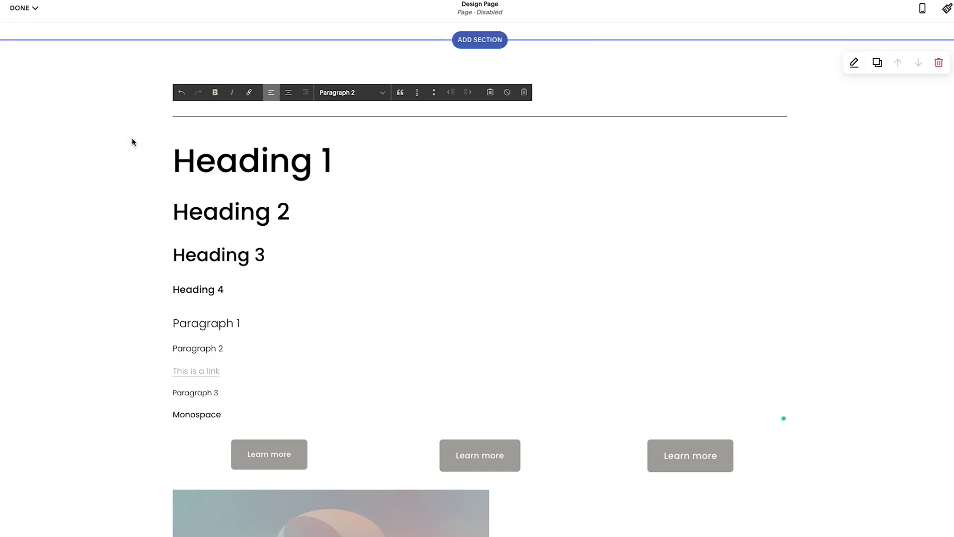
pyautogui.click(341, 211)
pyautogui.scroll(2, 366, 210)
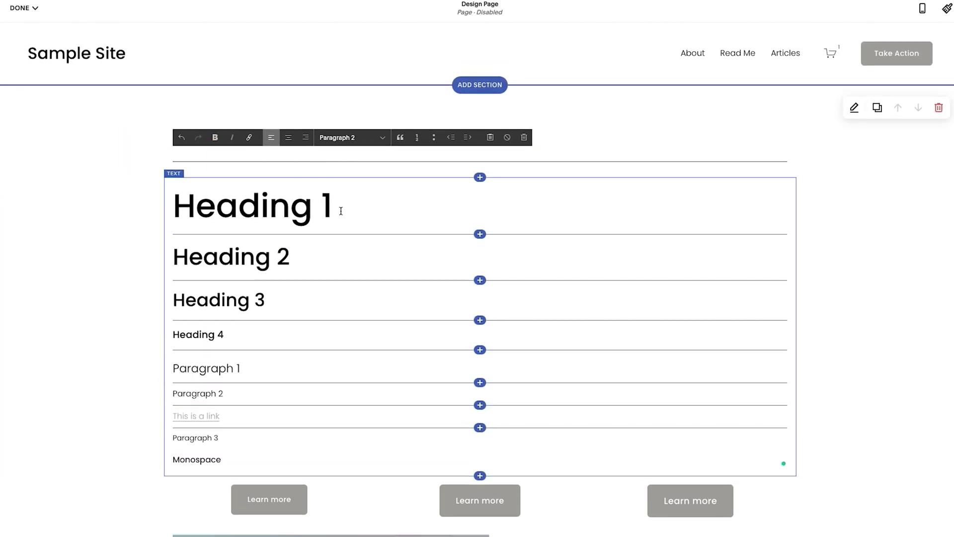
pyautogui.click(631, 124)
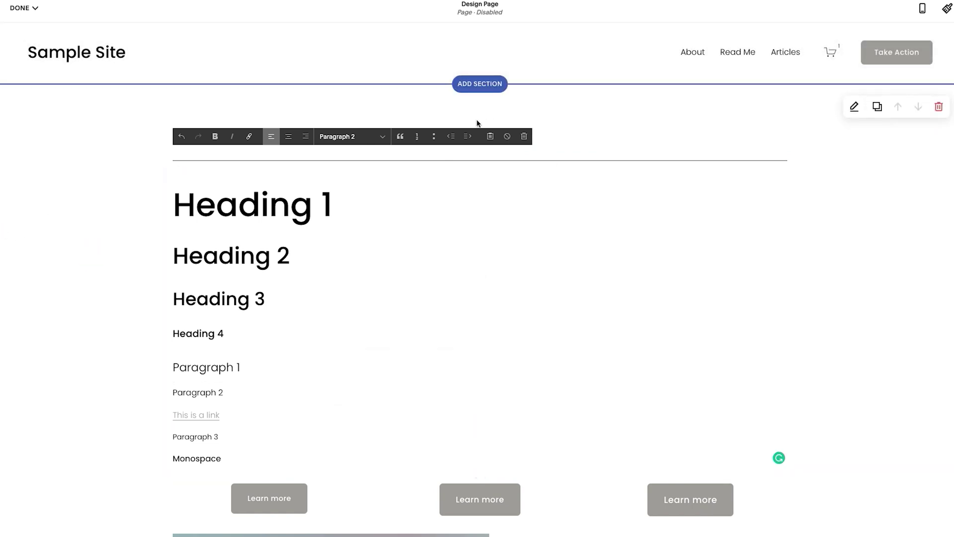
# Add an empty text block above the divider line.
pyautogui.click(477, 298)
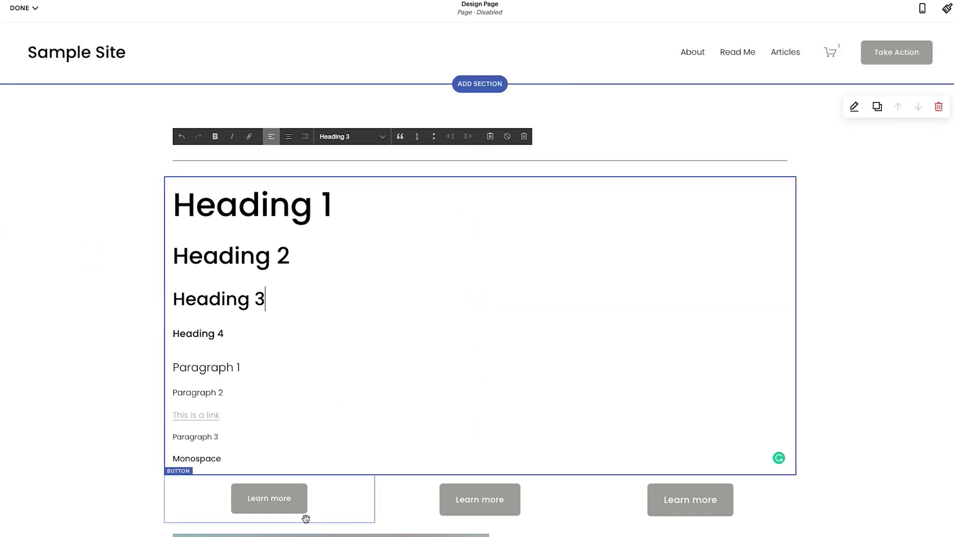
pyautogui.click(293, 505)
pyautogui.click(481, 149)
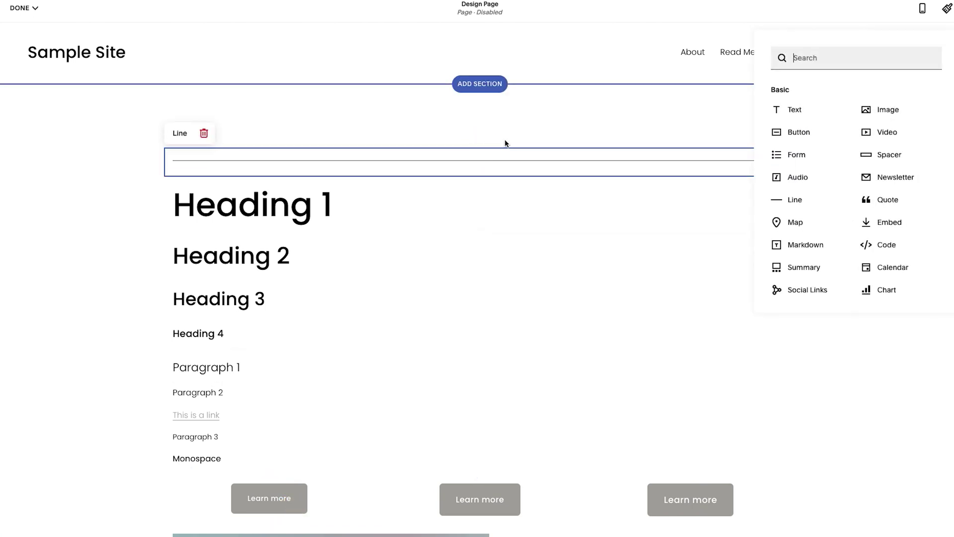
pyautogui.click(793, 110)
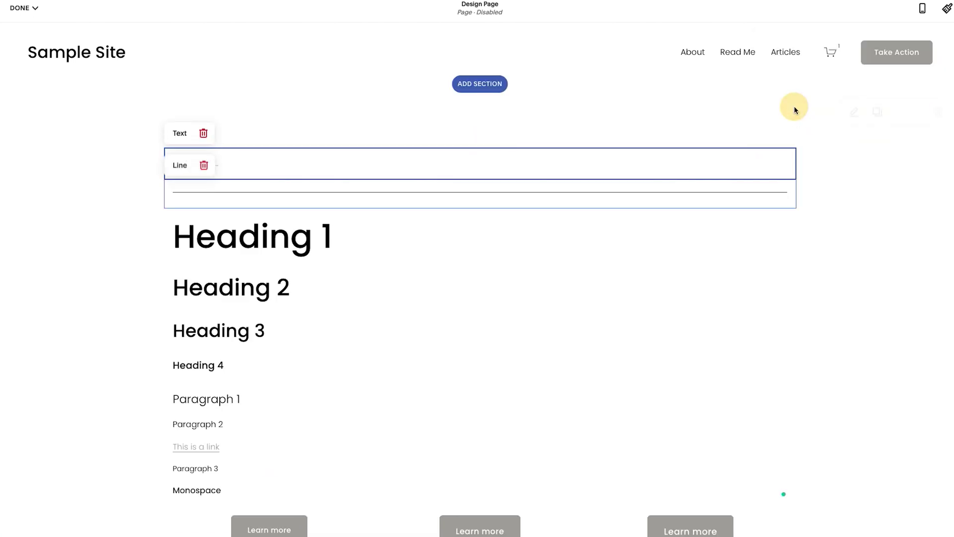
pyautogui.click(337, 163)
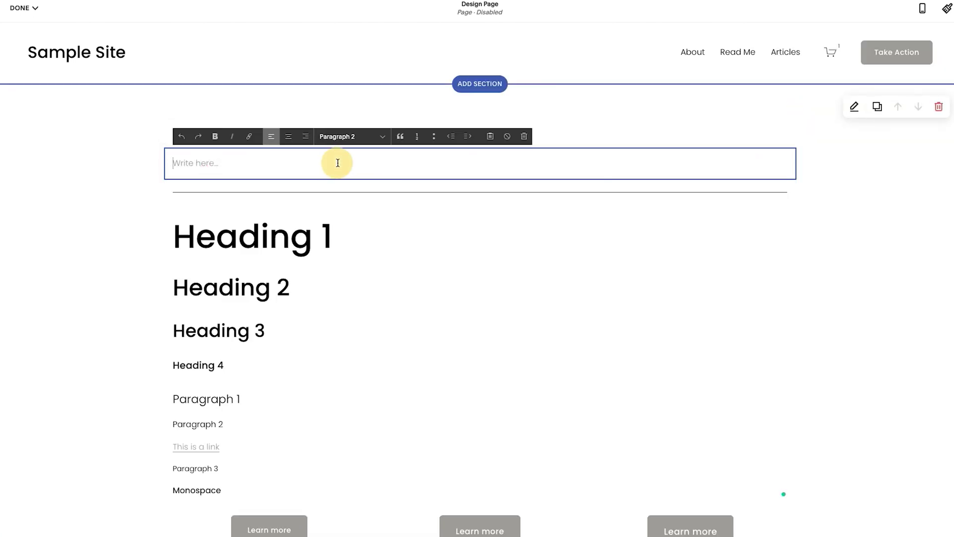
pyautogui.click(857, 107)
pyautogui.click(786, 112)
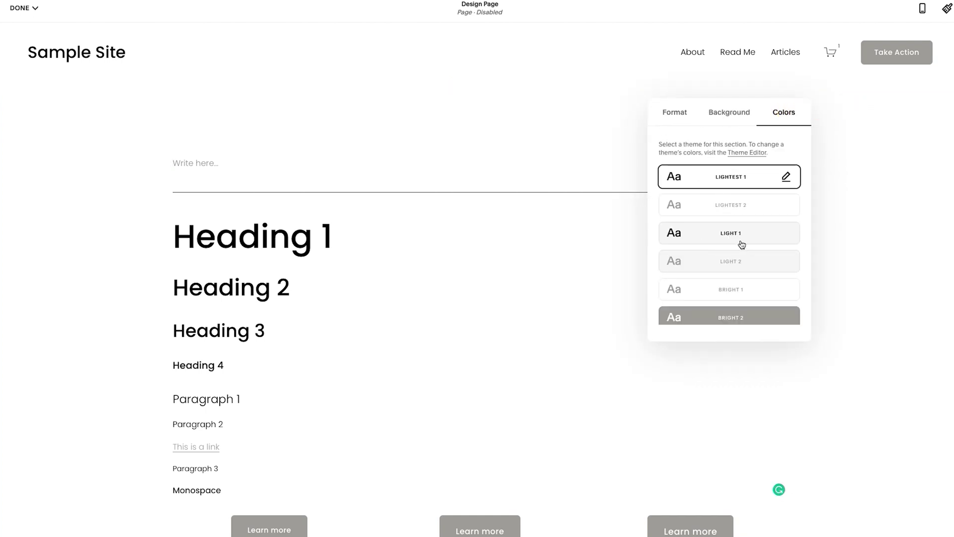
# Write the Lightest 1 label in it, styled as a centred Heading 3.
pyautogui.click(240, 163)
pyautogui.write('Lightest 1')
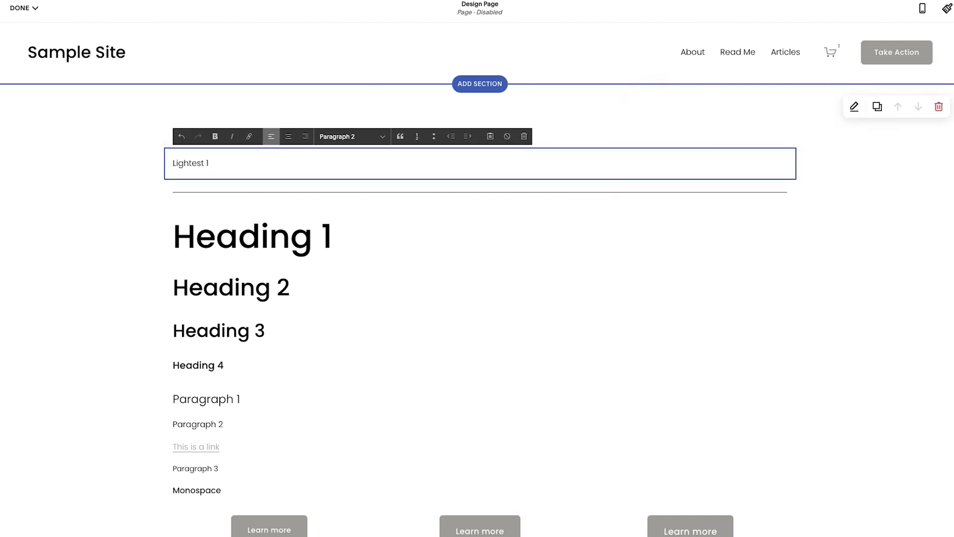
pyautogui.hotkey('ctrl', 'alt', '3')
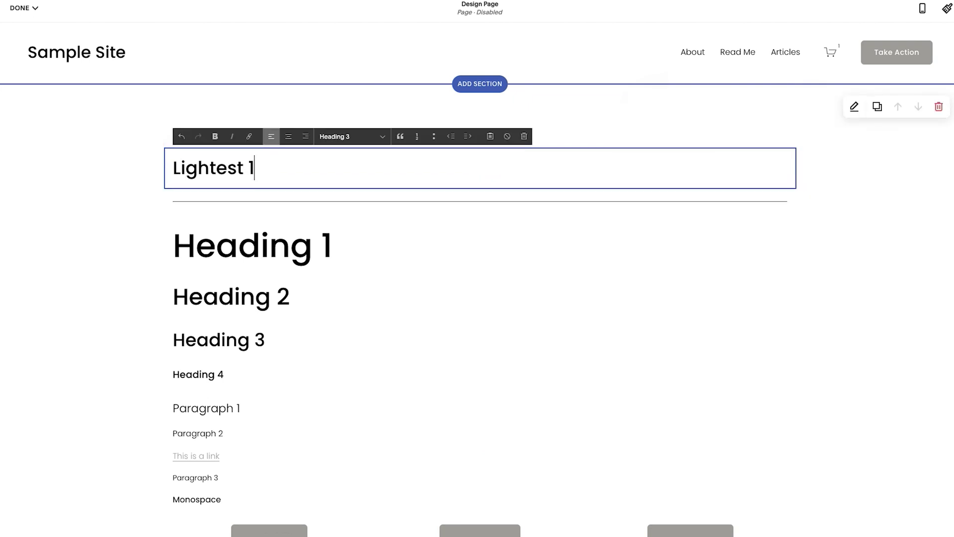
pyautogui.click(288, 136)
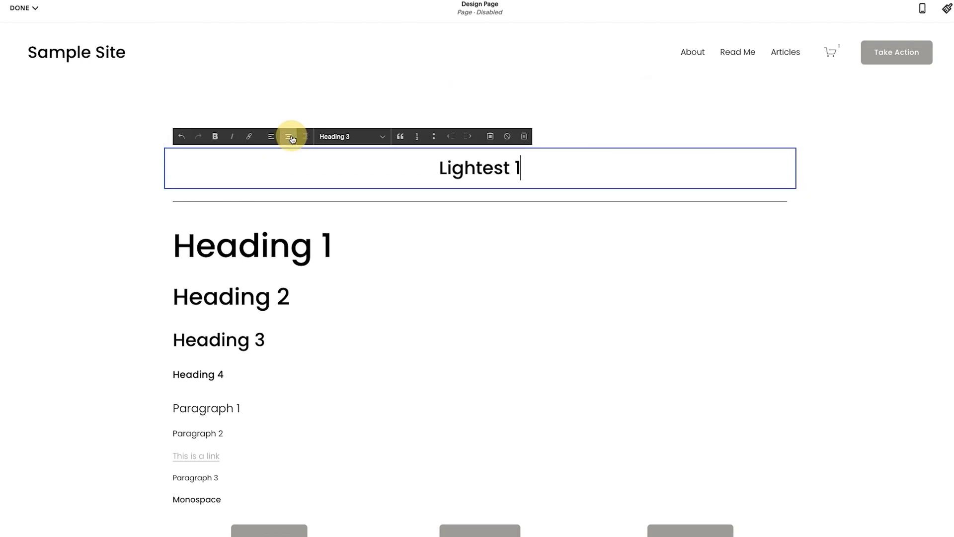
pyautogui.click(94, 228)
pyautogui.scroll(-3, 137, 262)
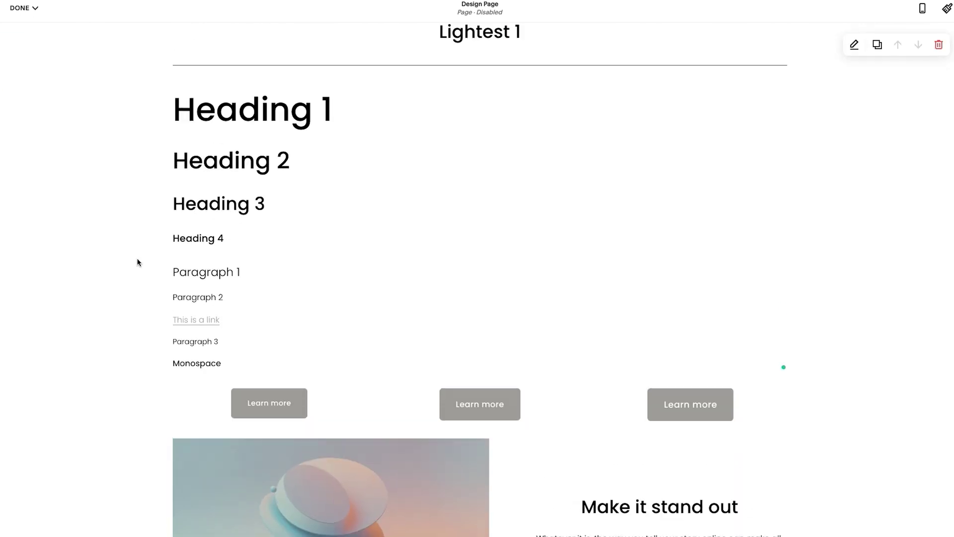
pyautogui.scroll(3, 137, 263)
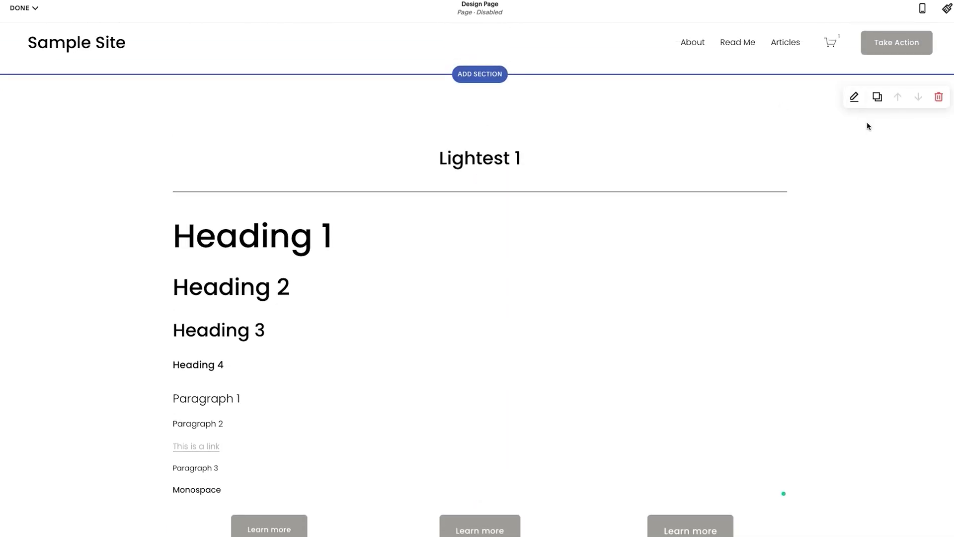
# Duplicate the Lightest 1 section, relabel it Lightest 2 and apply the Lightest 2 theme.
pyautogui.click(878, 98)
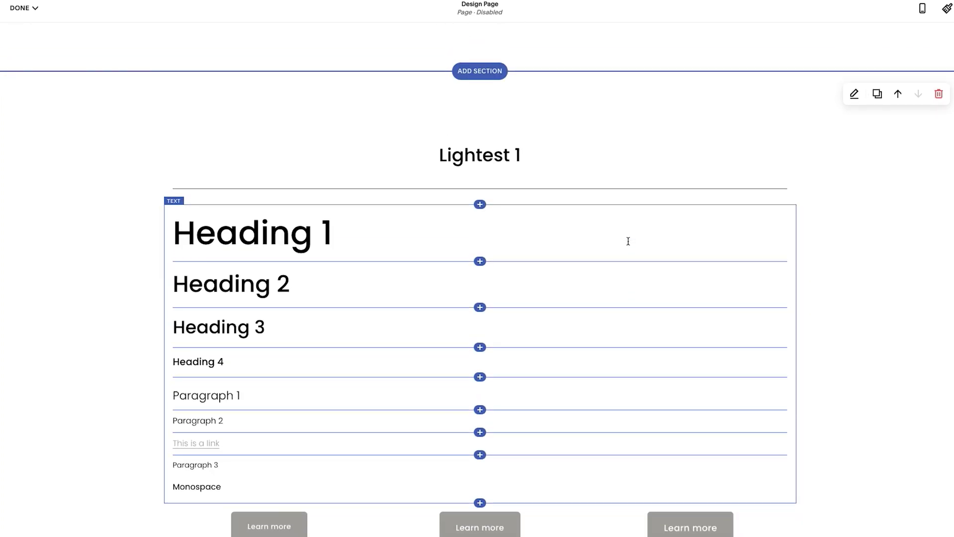
pyautogui.click(533, 158)
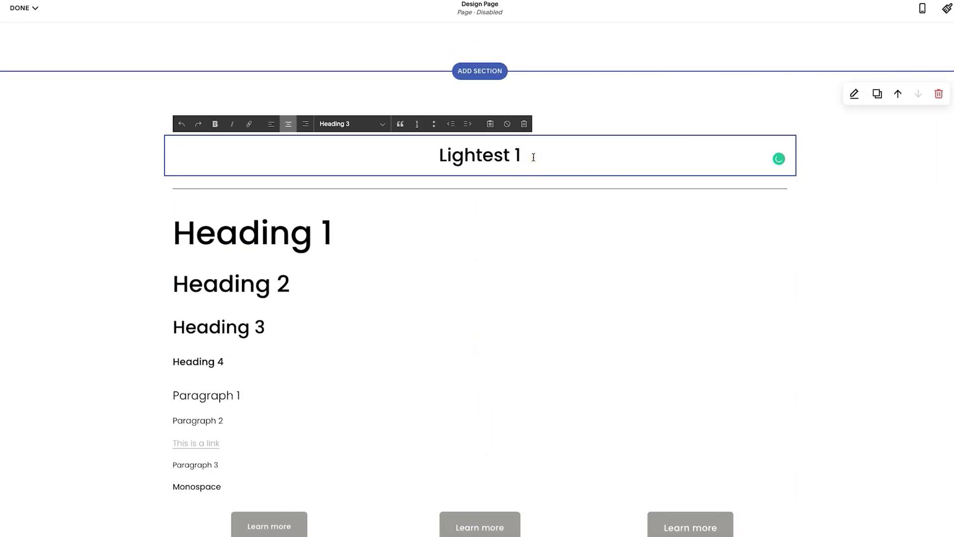
pyautogui.press('BackSpace')
pyautogui.write('2')
pyautogui.click(855, 94)
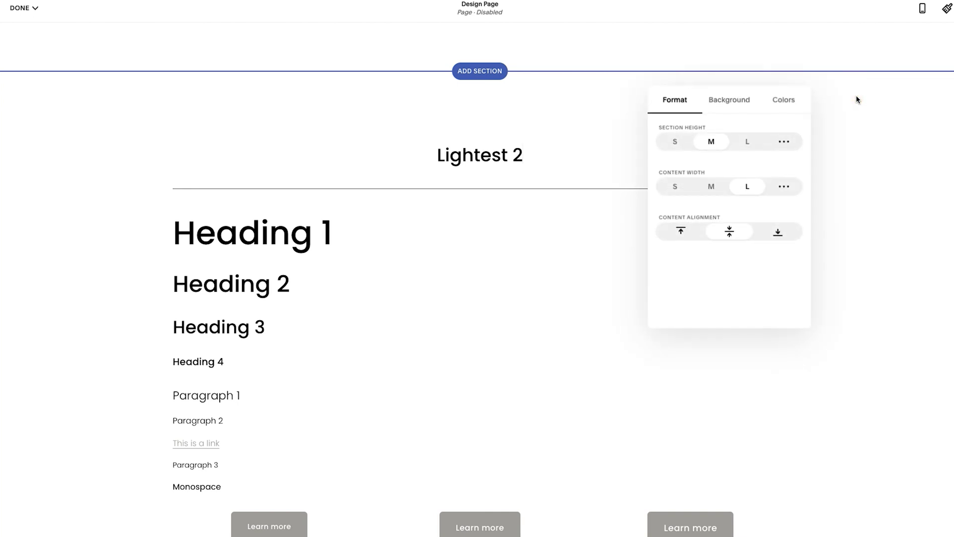
pyautogui.click(782, 98)
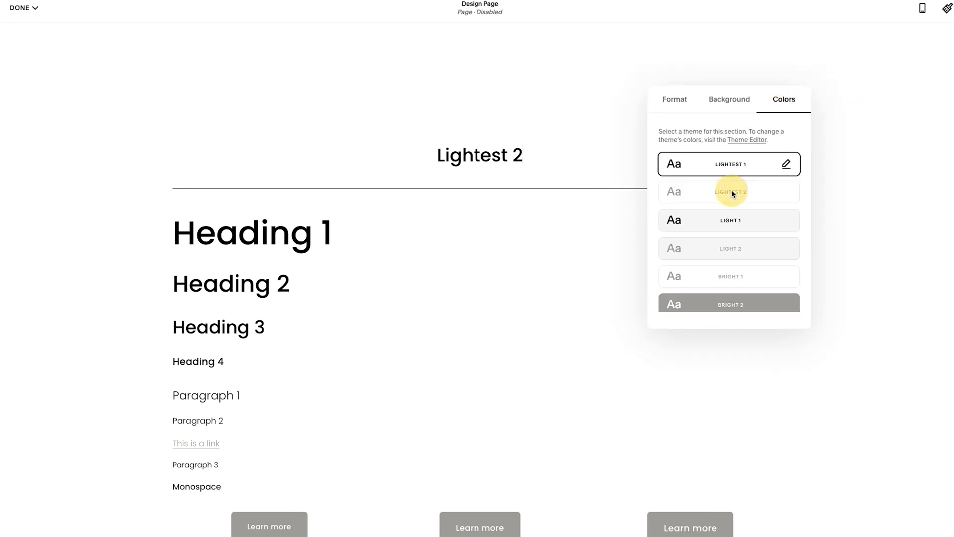
pyautogui.click(732, 192)
pyautogui.click(813, 94)
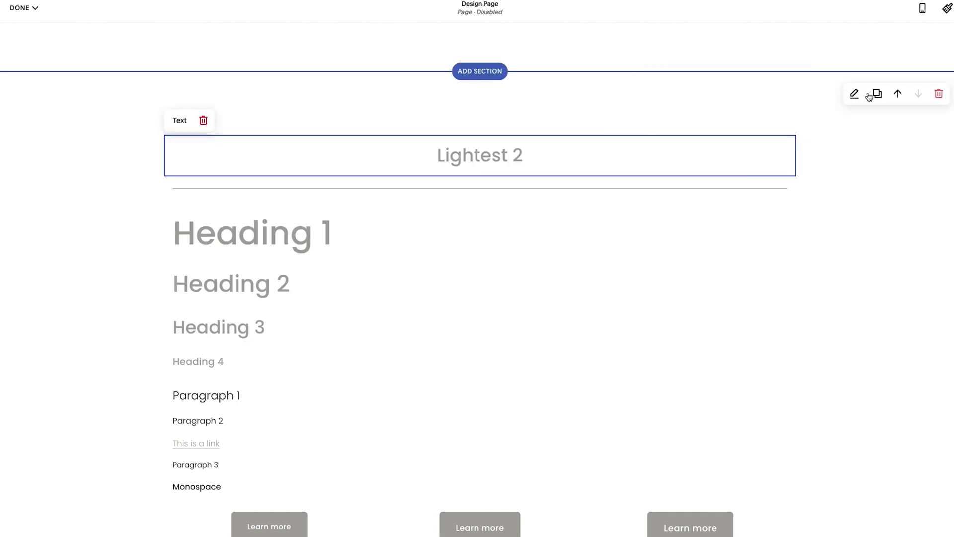
# Duplicate it again and give the new copy the Light 1 theme and label.
pyautogui.click(875, 94)
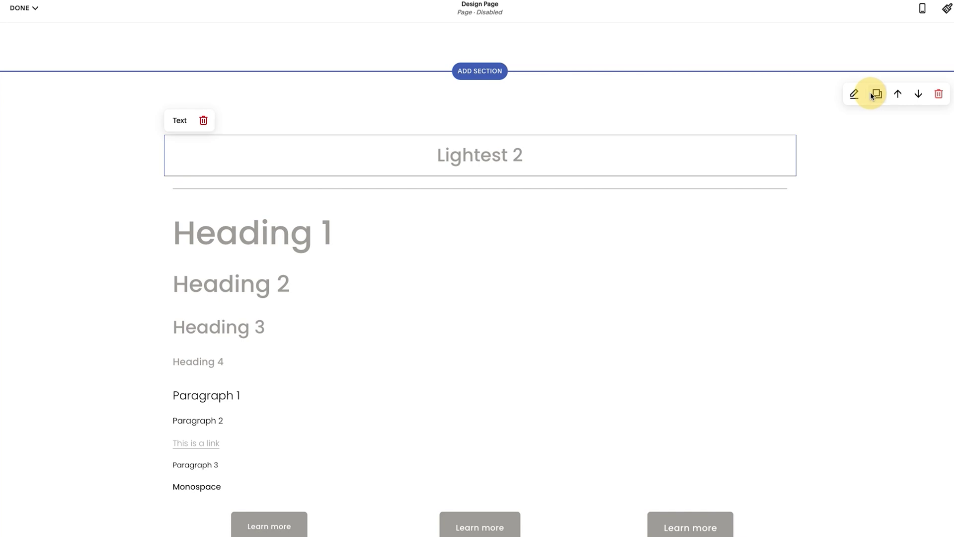
pyautogui.click(526, 141)
pyautogui.tripleClick(527, 142)
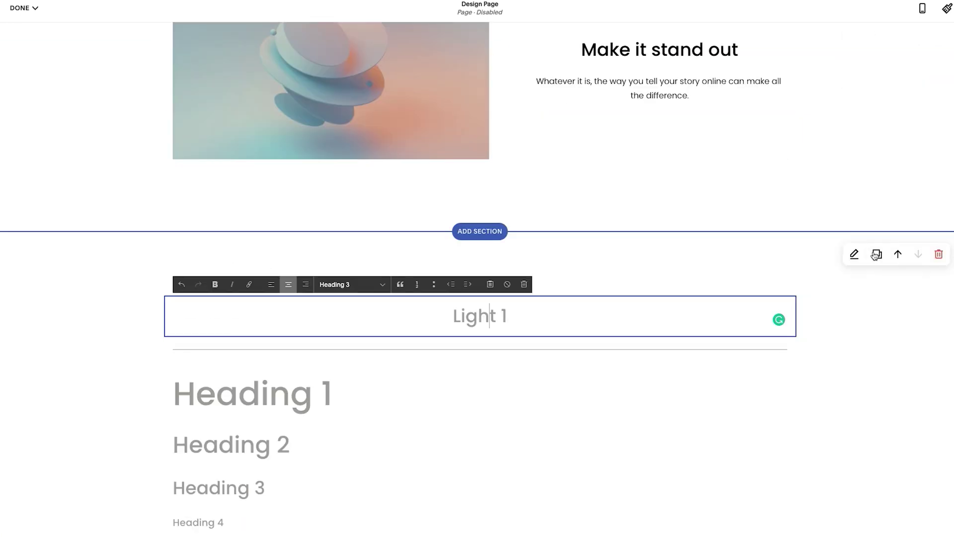
pyautogui.click(855, 254)
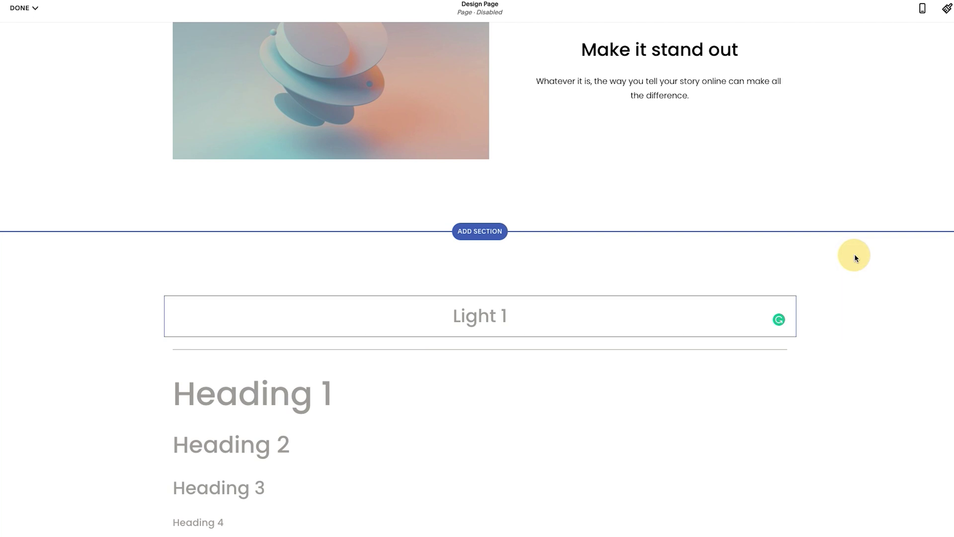
pyautogui.click(783, 261)
pyautogui.click(731, 381)
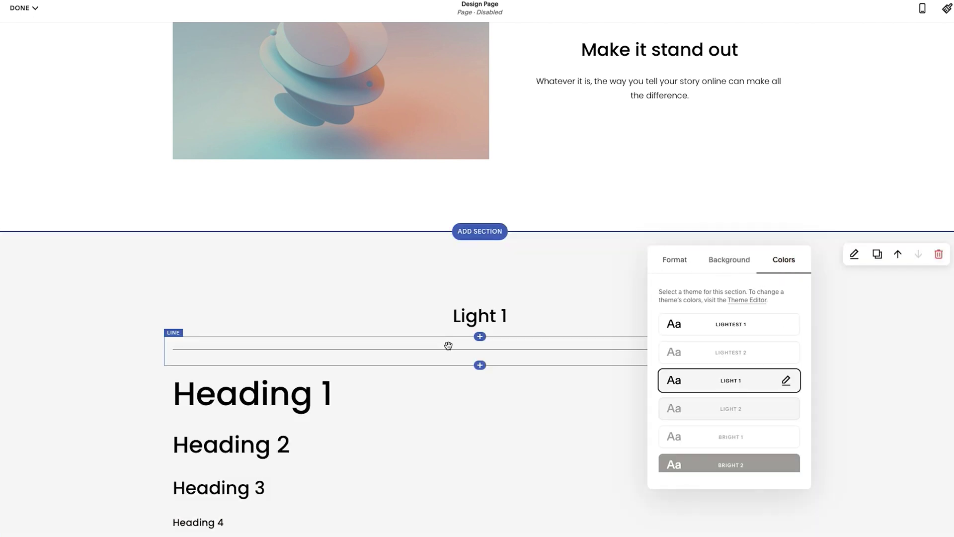
pyautogui.scroll(-6, 448, 343)
pyautogui.scroll(8, 497, 342)
pyautogui.scroll(10, 278, 264)
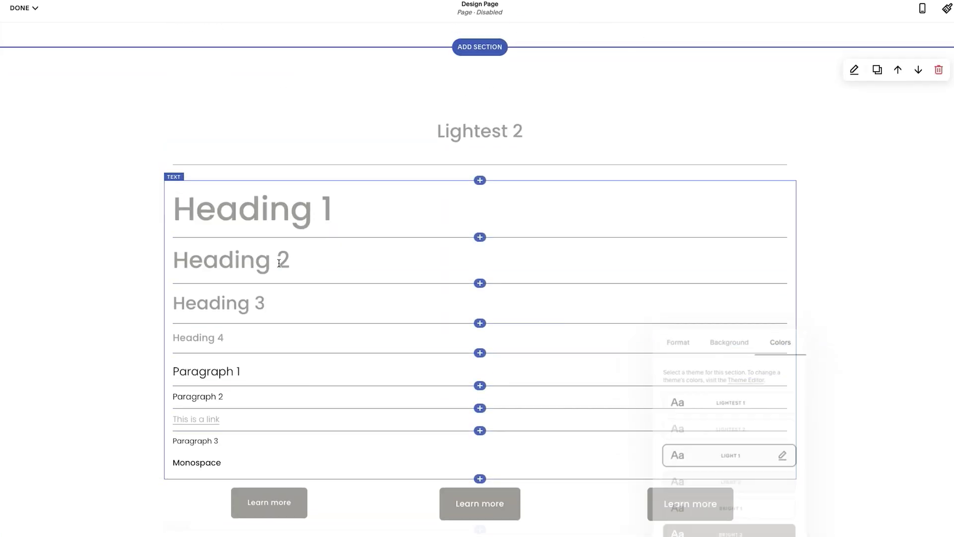
pyautogui.scroll(2, 378, 212)
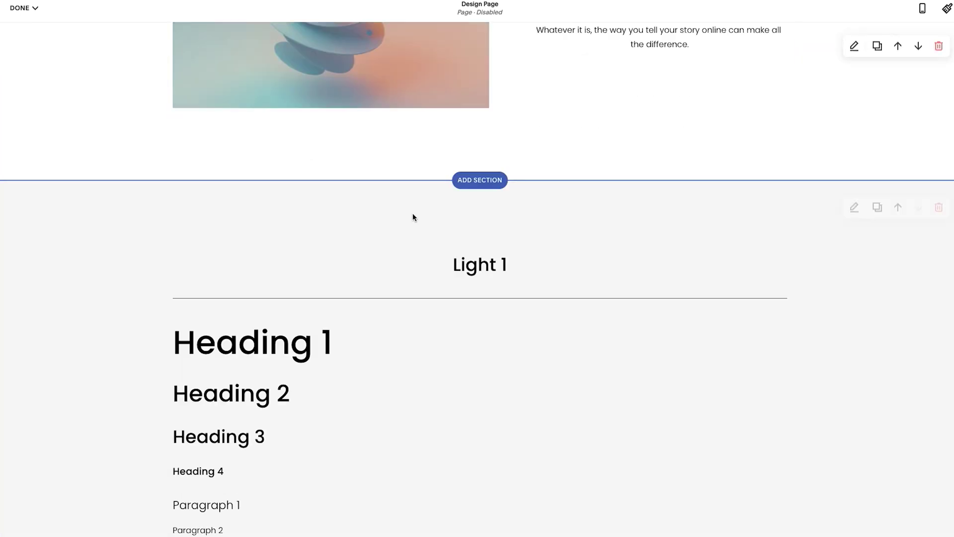
pyautogui.scroll(-9, 840, 209)
pyautogui.scroll(1, 843, 211)
pyautogui.scroll(2, 842, 211)
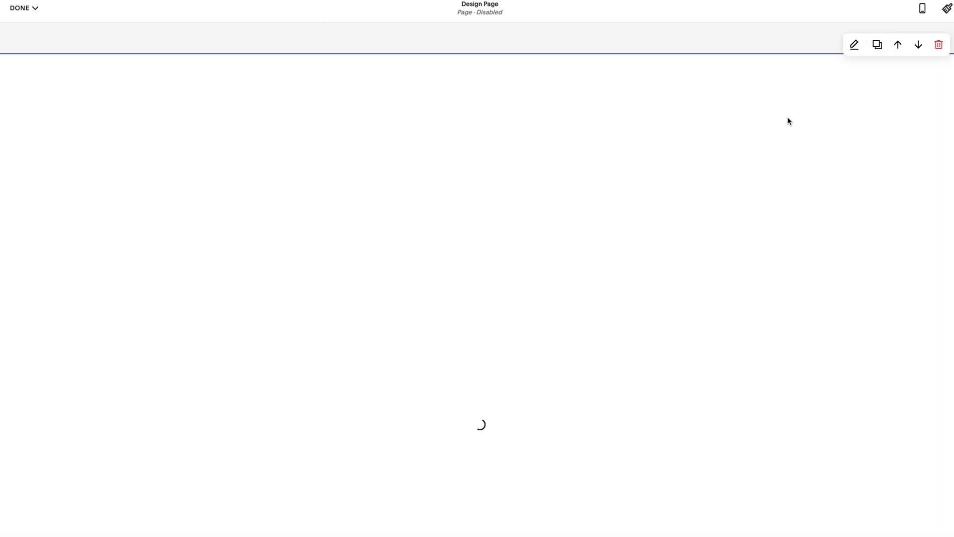
pyautogui.click(525, 133)
# Relabel the section Light 2 and apply the Light 2 colour theme.
pyautogui.press('BackSpace')
pyautogui.write('2')
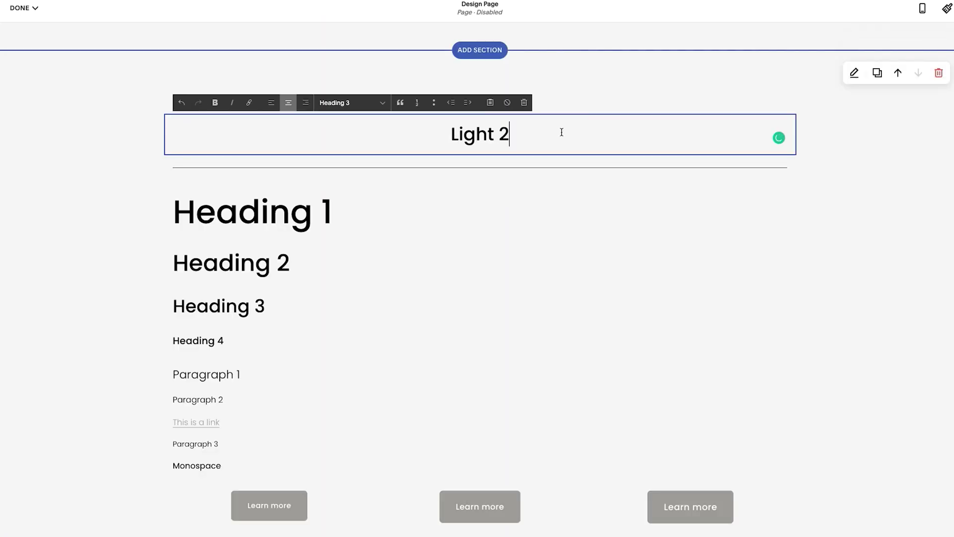
pyautogui.click(855, 72)
pyautogui.click(789, 91)
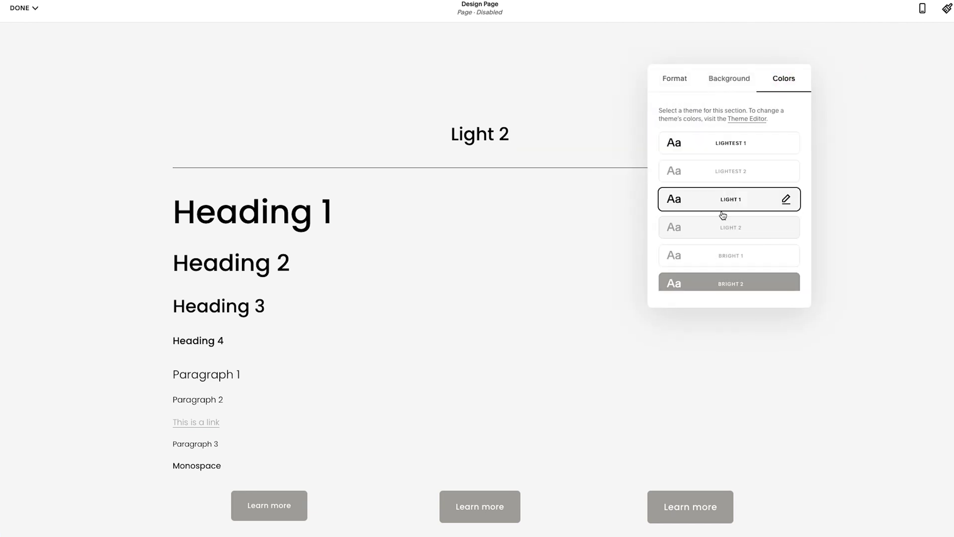
pyautogui.click(725, 228)
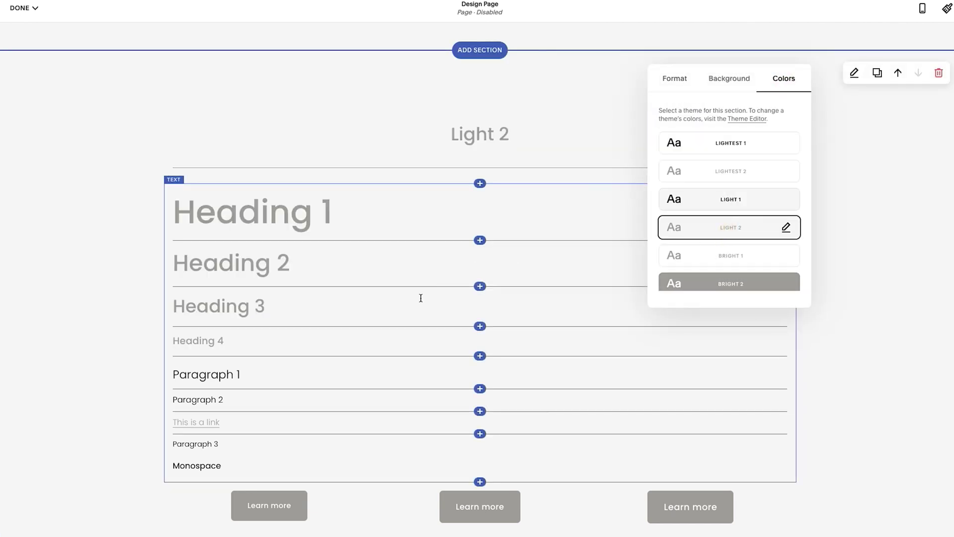
# Relabel the next copy 'Bright 1' and review the Bright sections' colour themes.
pyautogui.click(420, 298)
pyautogui.doubleClick(472, 134)
pyautogui.write('Bright 1')
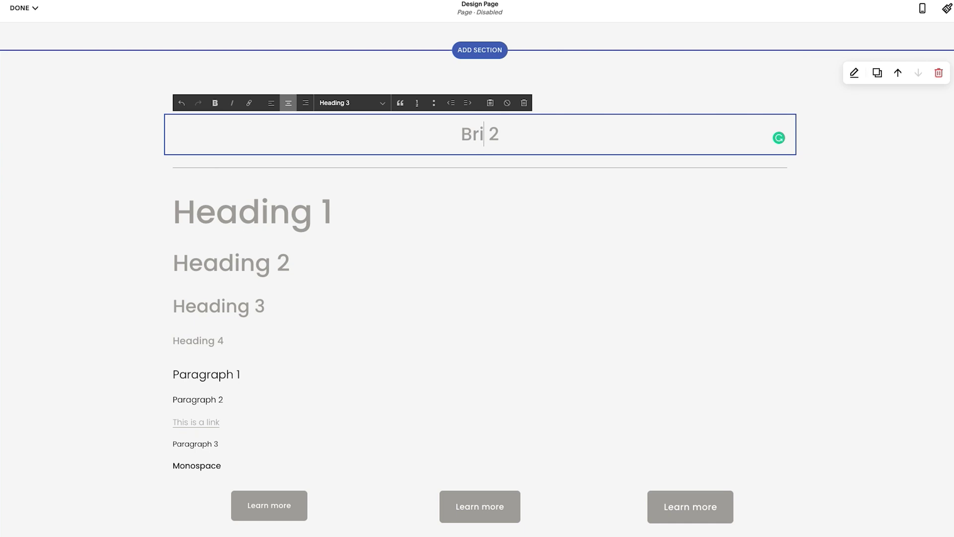
pyautogui.press('Delete')
pyautogui.press('Delete')
pyautogui.click(855, 73)
pyautogui.click(784, 79)
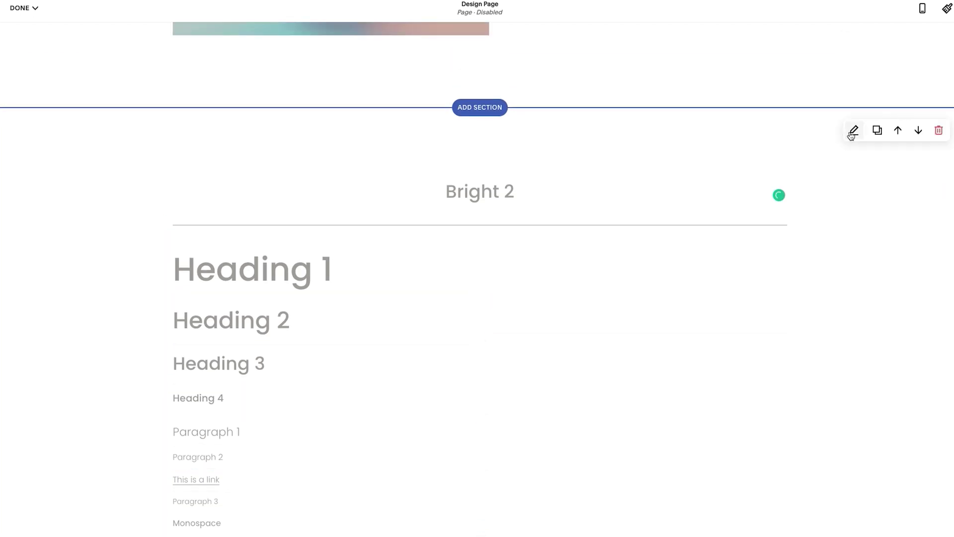
pyautogui.click(855, 130)
pyautogui.click(784, 136)
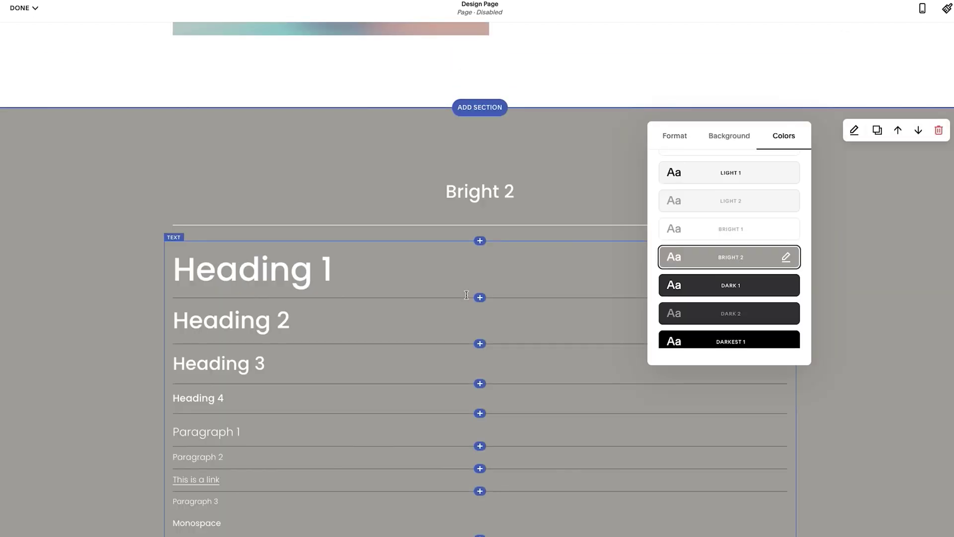
pyautogui.scroll(-10, 859, 320)
pyautogui.click(859, 320)
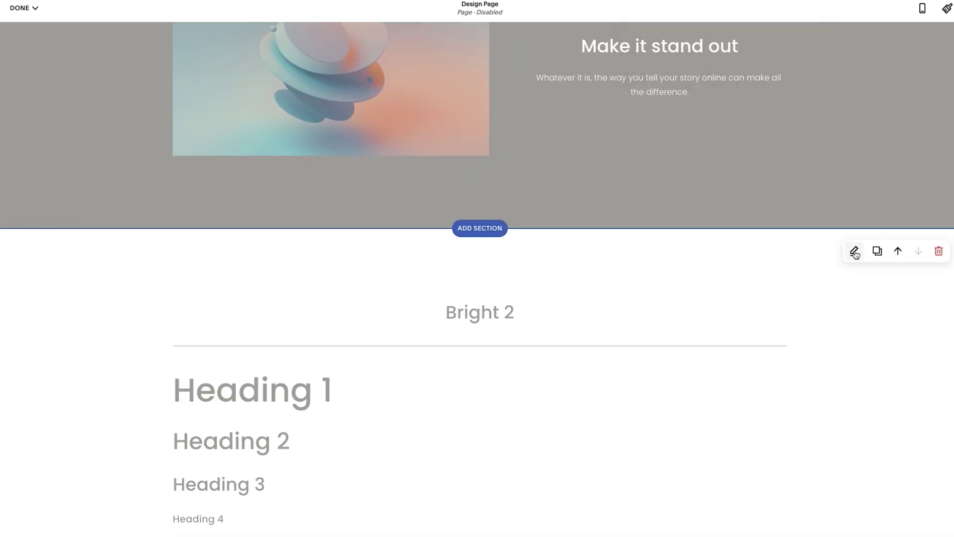
# Give the white section the Dark 1 theme and relabel it 'Dark 1'.
pyautogui.click(854, 251)
pyautogui.click(784, 256)
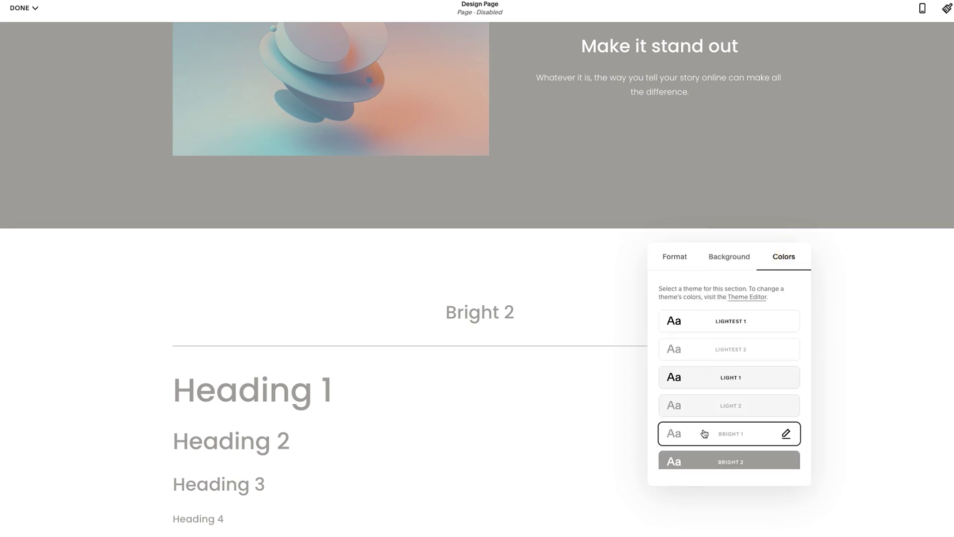
pyautogui.scroll(-2, 705, 433)
pyautogui.click(739, 398)
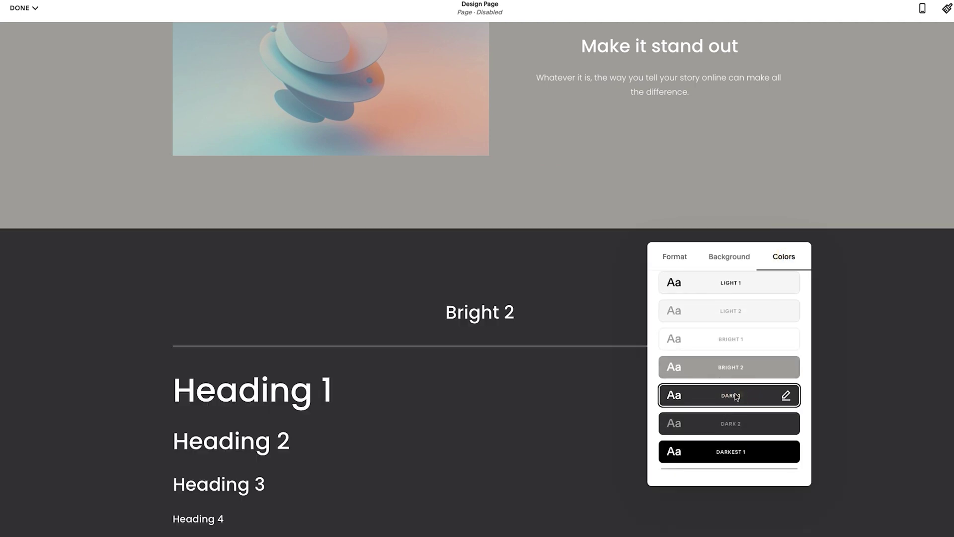
pyautogui.click(525, 320)
pyautogui.tripleClick(521, 316)
pyautogui.write('Dark 1')
pyautogui.click(878, 251)
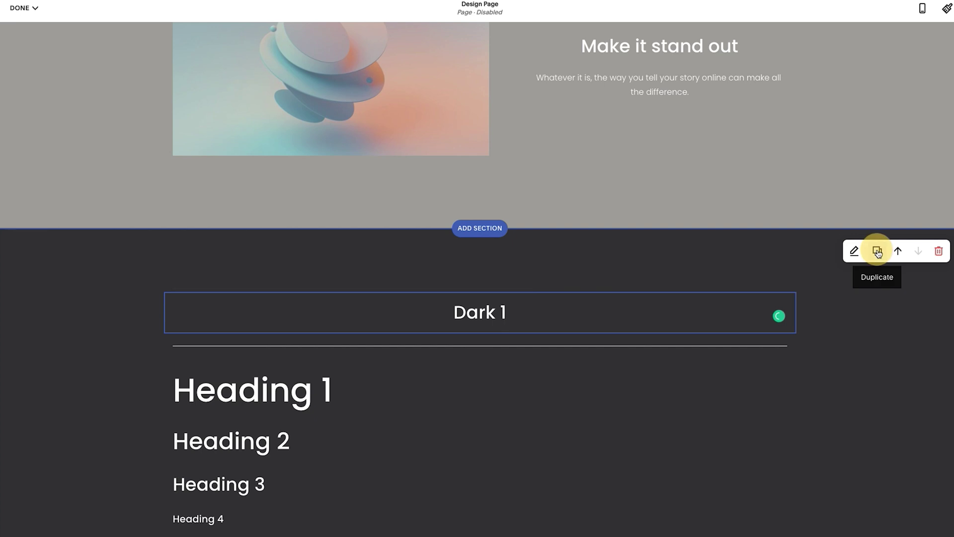
pyautogui.click(855, 71)
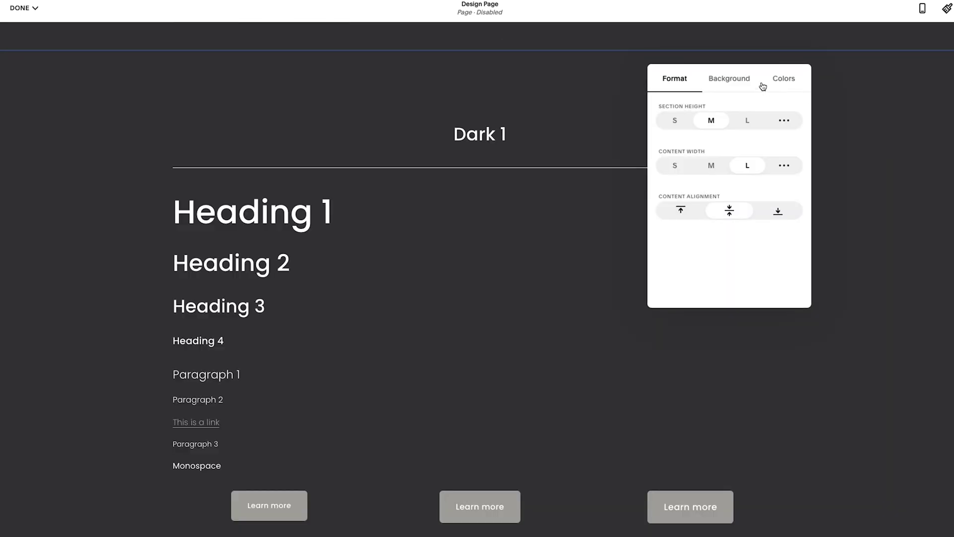
pyautogui.click(784, 79)
pyautogui.scroll(-2, 731, 199)
pyautogui.click(730, 215)
pyautogui.click(525, 136)
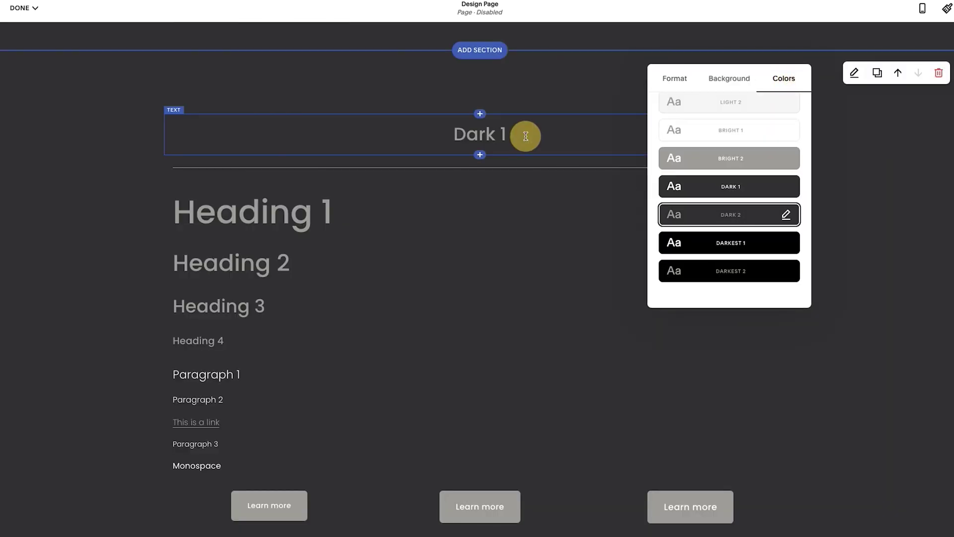
pyautogui.click(527, 133)
pyautogui.press('BackSpace')
pyautogui.write('2')
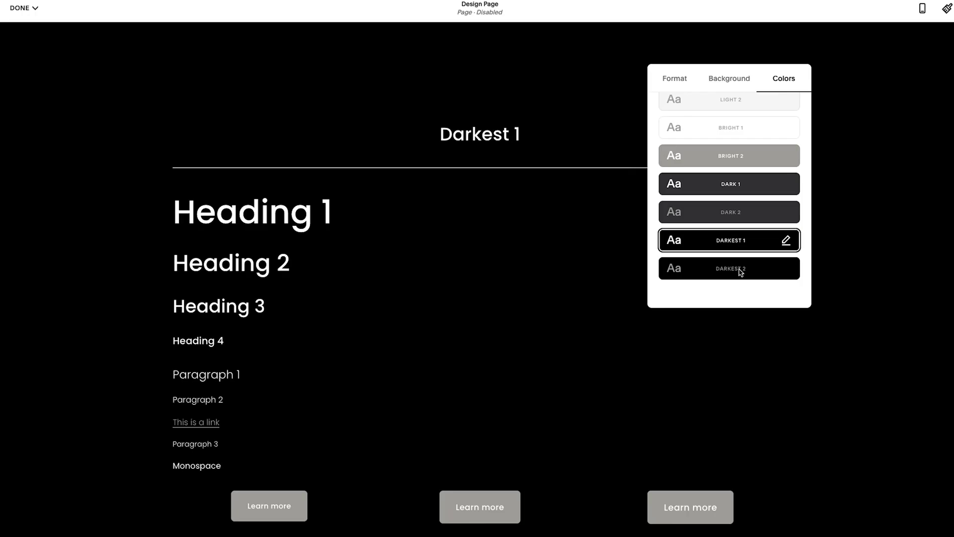
pyautogui.click(741, 272)
pyautogui.click(512, 139)
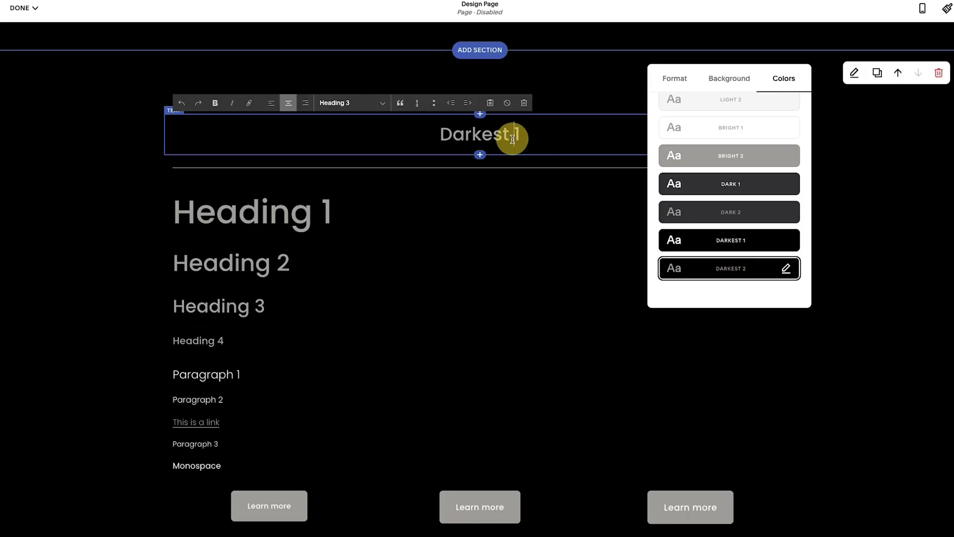
pyautogui.press('BackSpace')
pyautogui.write('2')
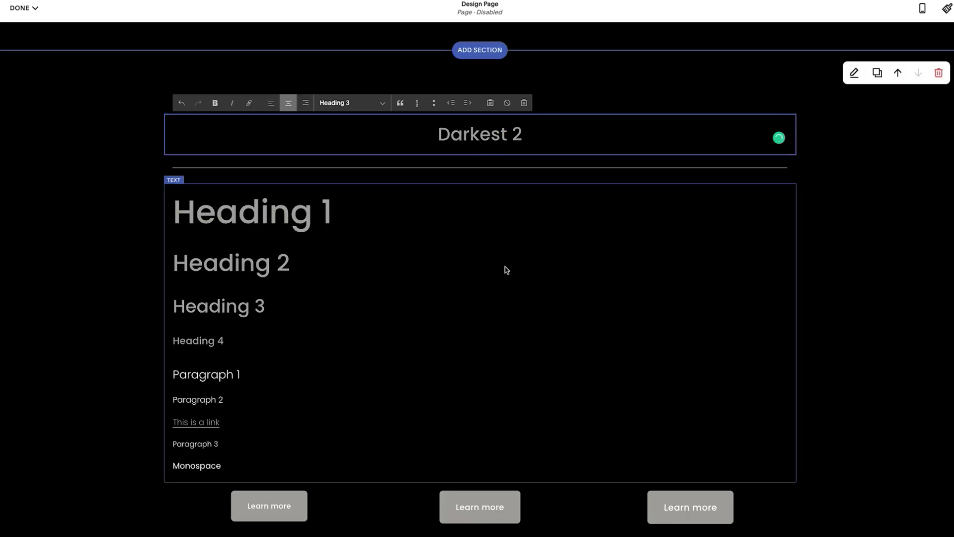
pyautogui.scroll(-8, 506, 270)
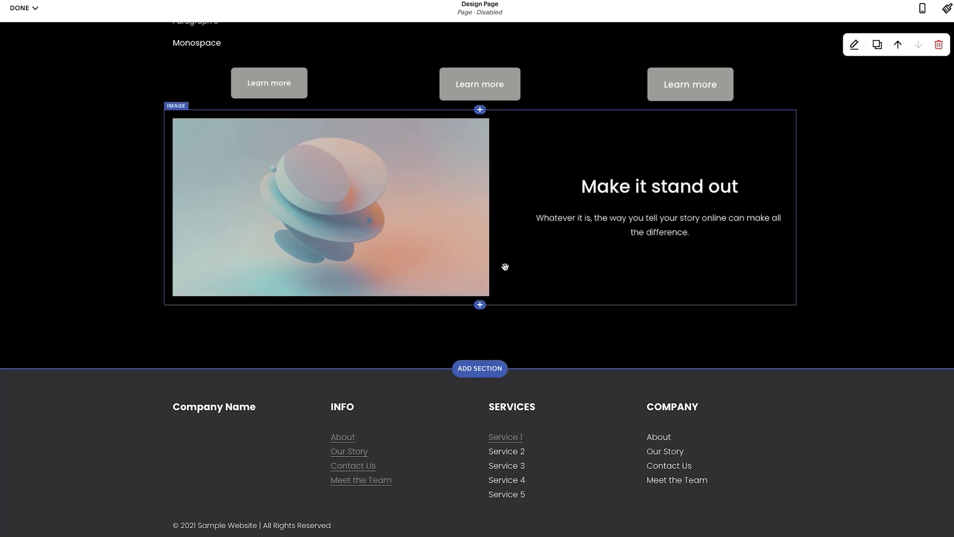
pyautogui.scroll(20, 158, 285)
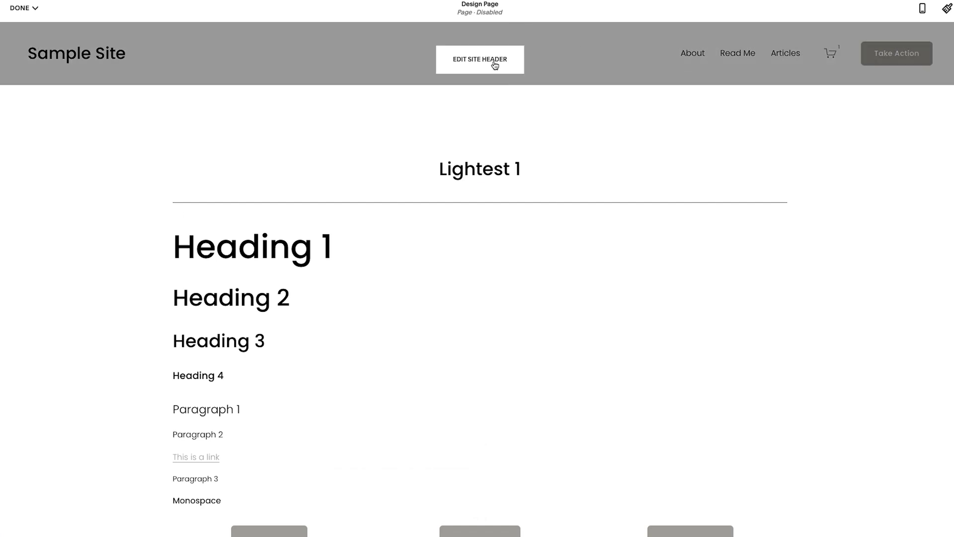
# Turn on Fixed Position for the site header with the Basic fixed-header style.
pyautogui.click(462, 68)
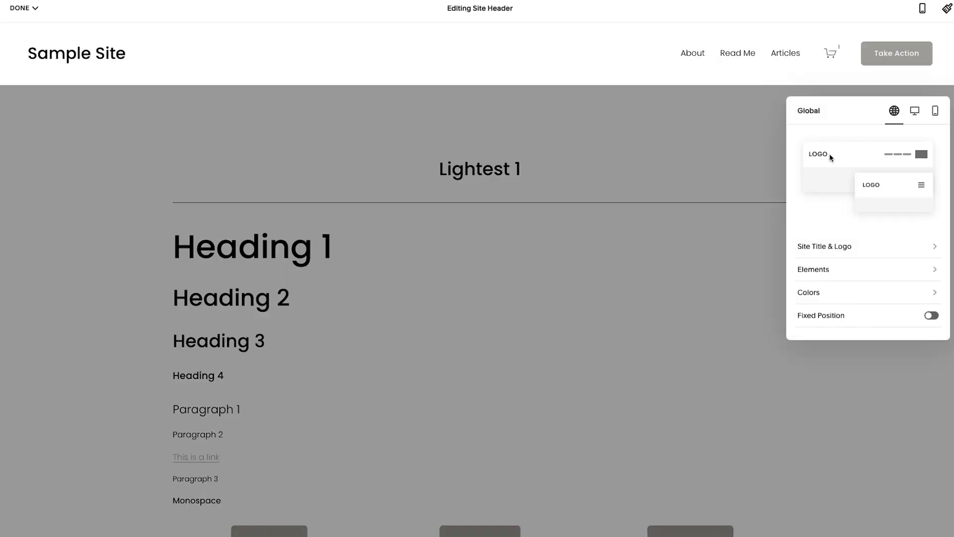
pyautogui.scroll(-1, 839, 239)
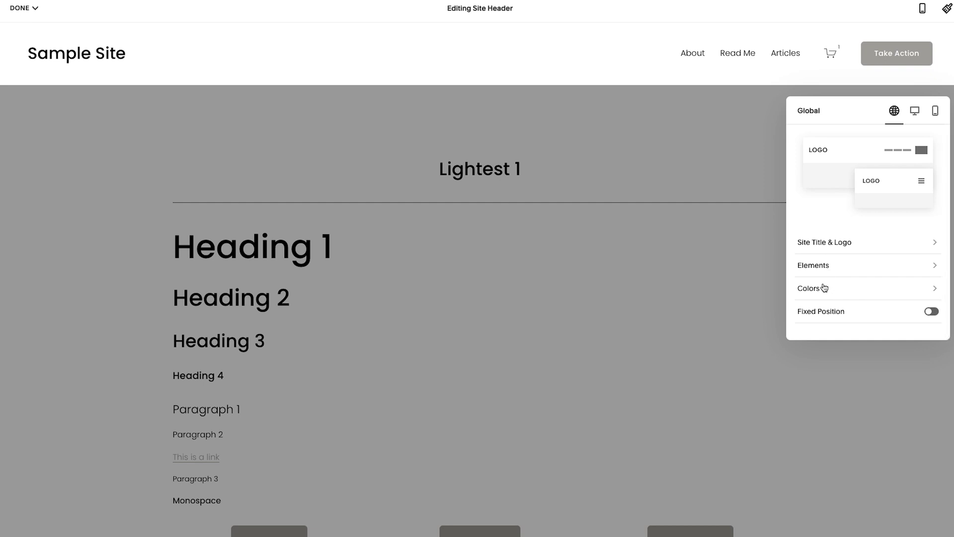
pyautogui.scroll(1, 868, 318)
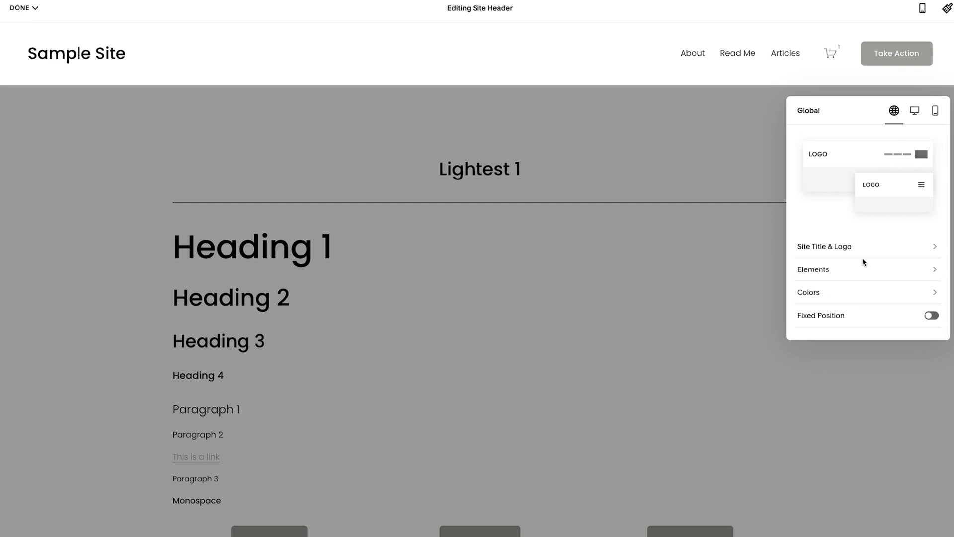
pyautogui.click(933, 319)
pyautogui.click(905, 303)
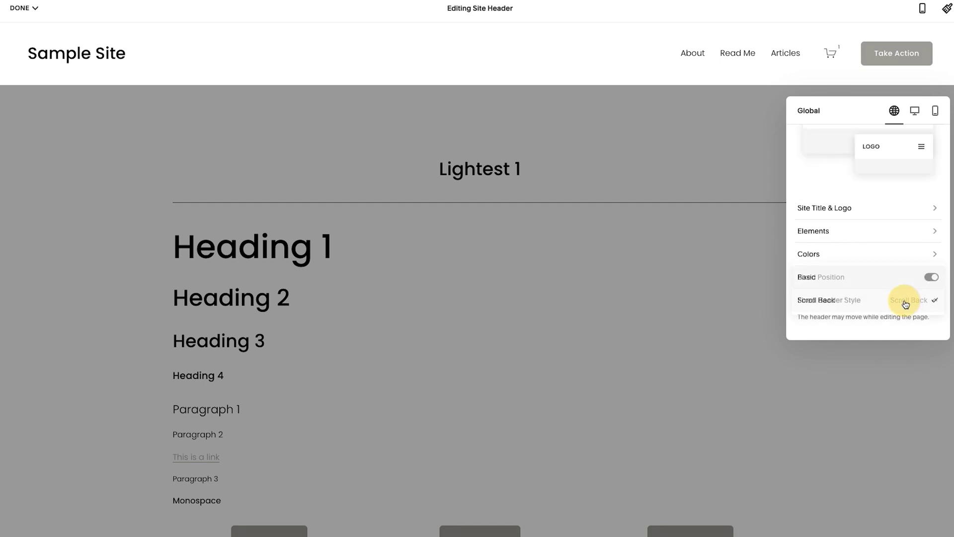
pyautogui.click(826, 277)
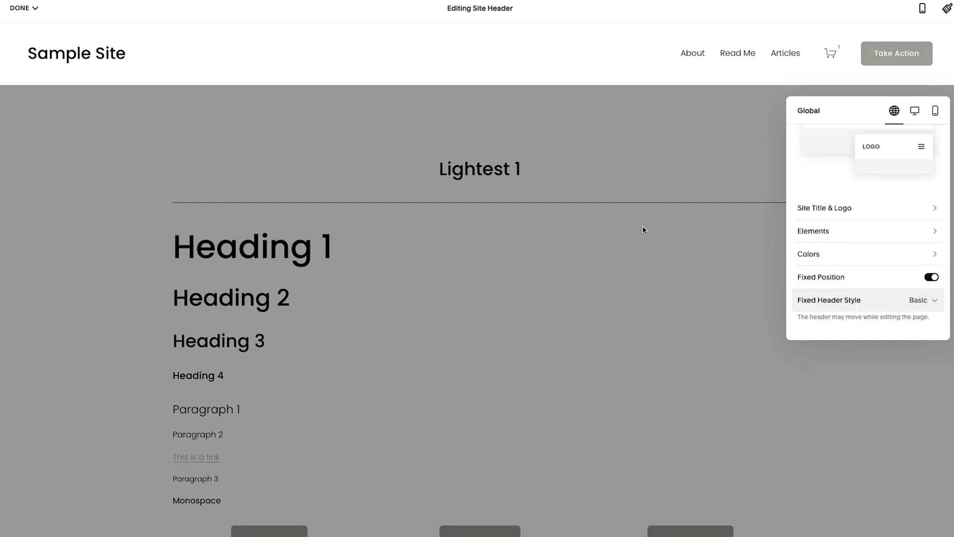
pyautogui.click(431, 334)
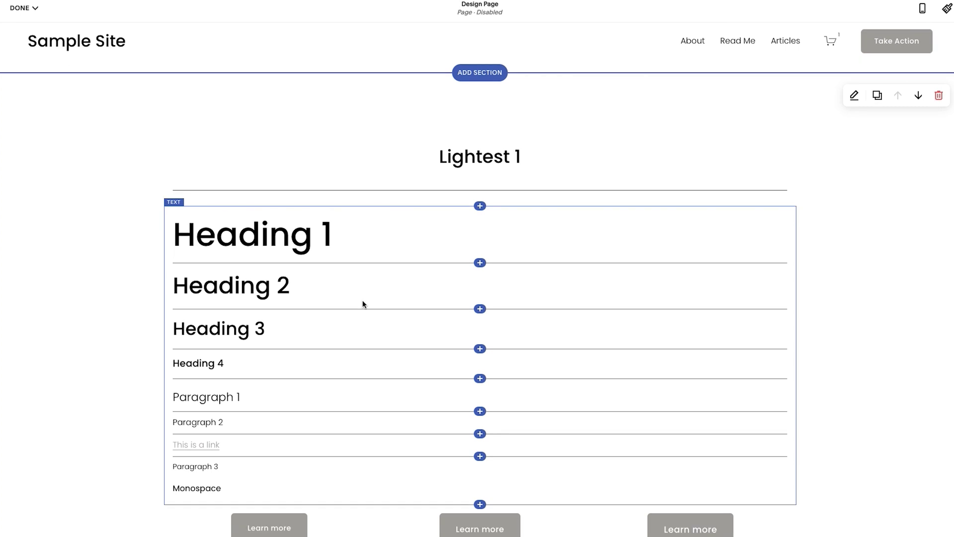
# Save the Design Page, exit the editor and scroll down through the preview.
pyautogui.click(22, 8)
pyautogui.click(79, 37)
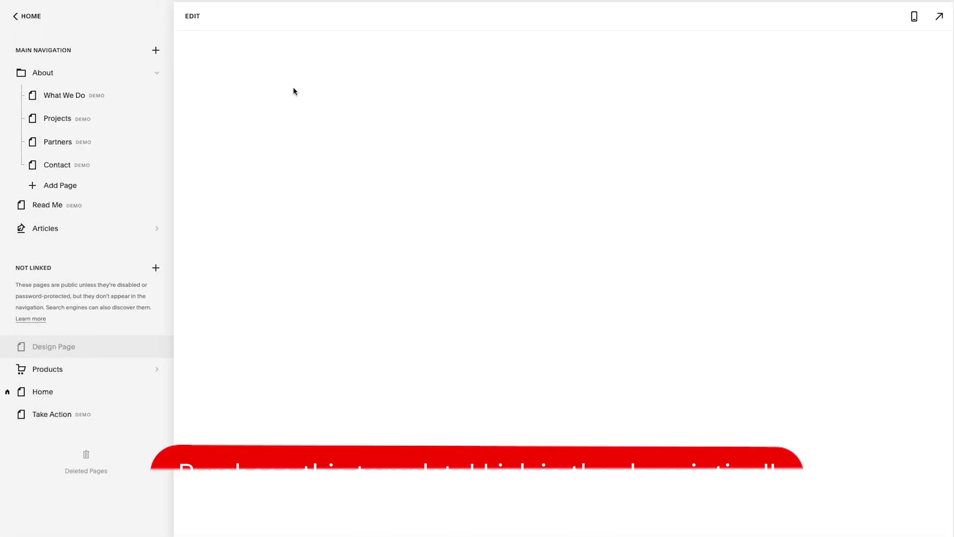
pyautogui.scroll(-20, 423, 293)
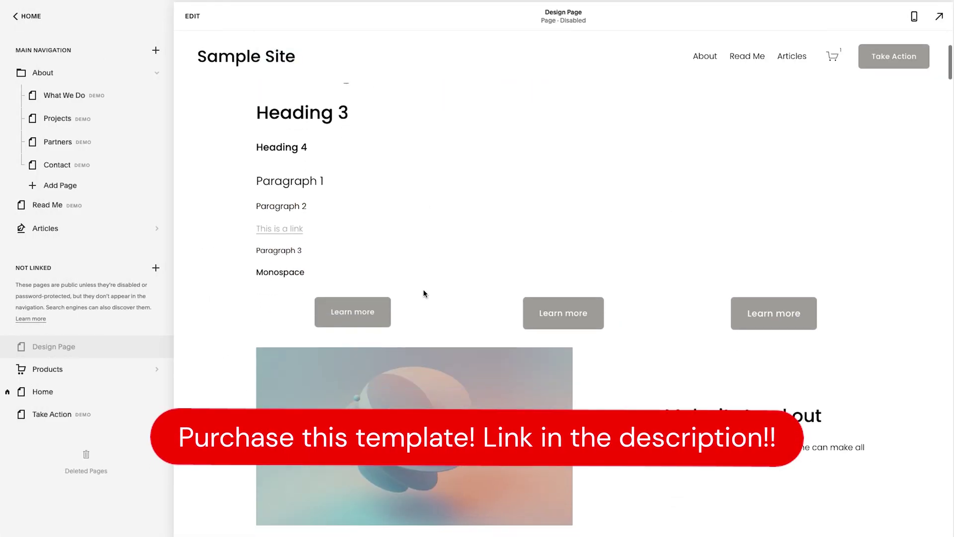
pyautogui.scroll(-3, 423, 293)
pyautogui.scroll(6, 424, 293)
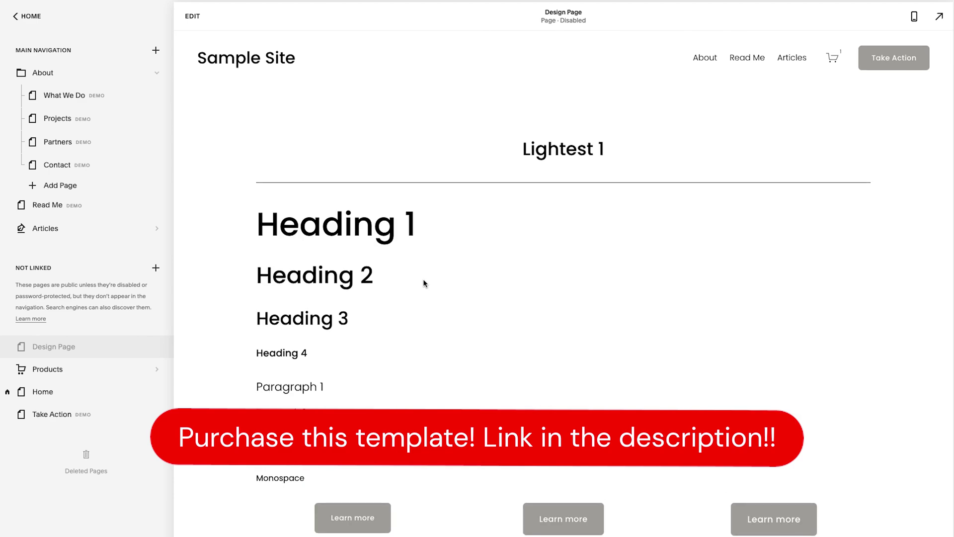
pyautogui.scroll(-6, 423, 283)
pyautogui.scroll(6, 424, 283)
pyautogui.scroll(3, 423, 283)
pyautogui.scroll(-10, 424, 284)
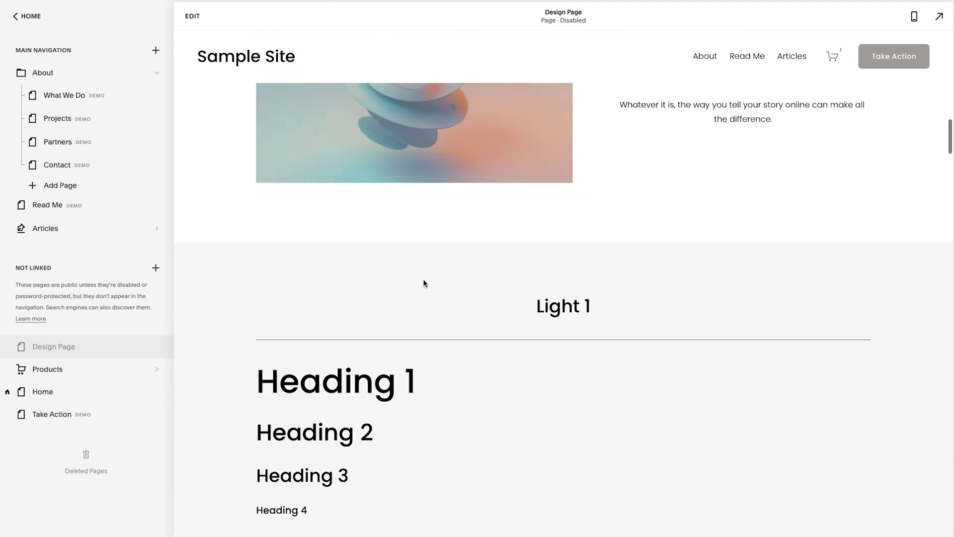
pyautogui.scroll(-20, 423, 284)
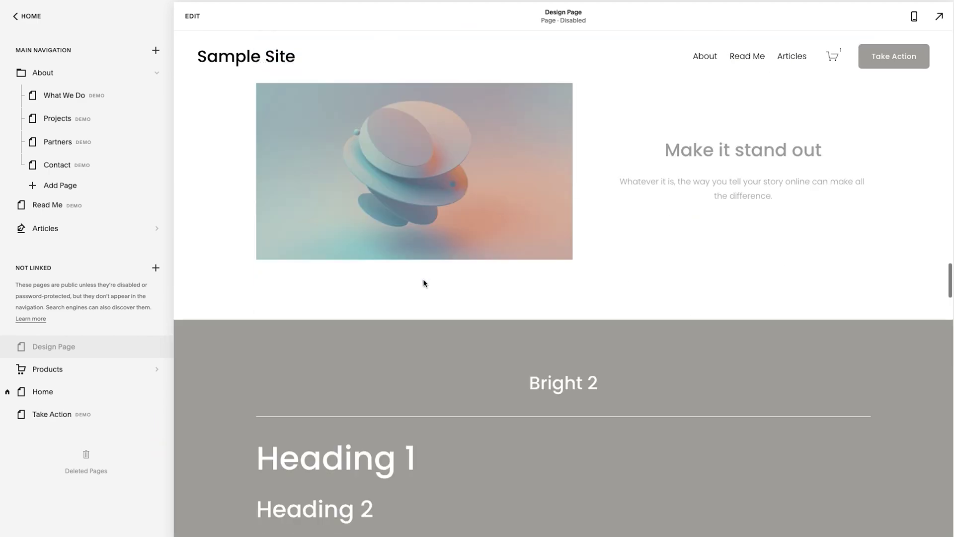
pyautogui.scroll(-20, 423, 284)
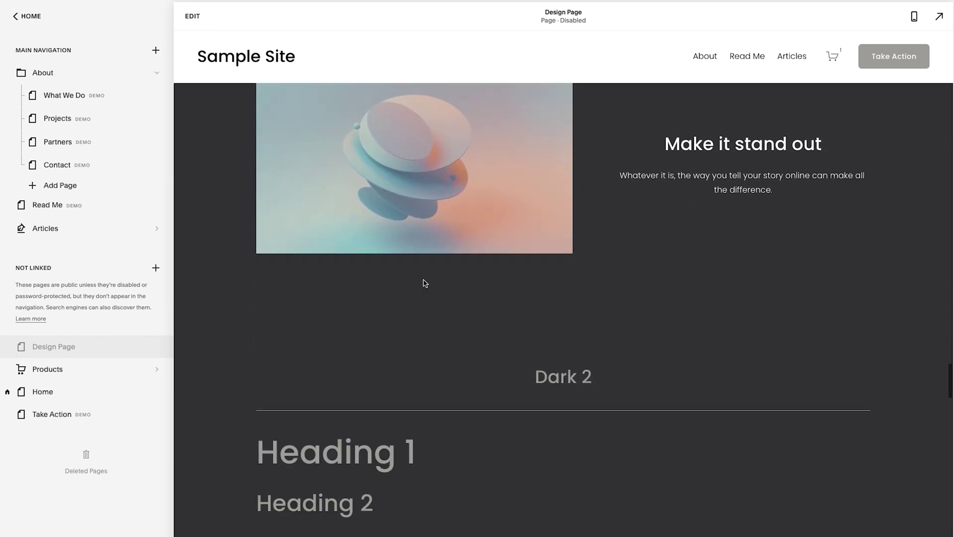
pyautogui.scroll(-20, 425, 284)
# Scroll back up through the themed sections and reopen the page for editing.
pyautogui.scroll(5, 425, 284)
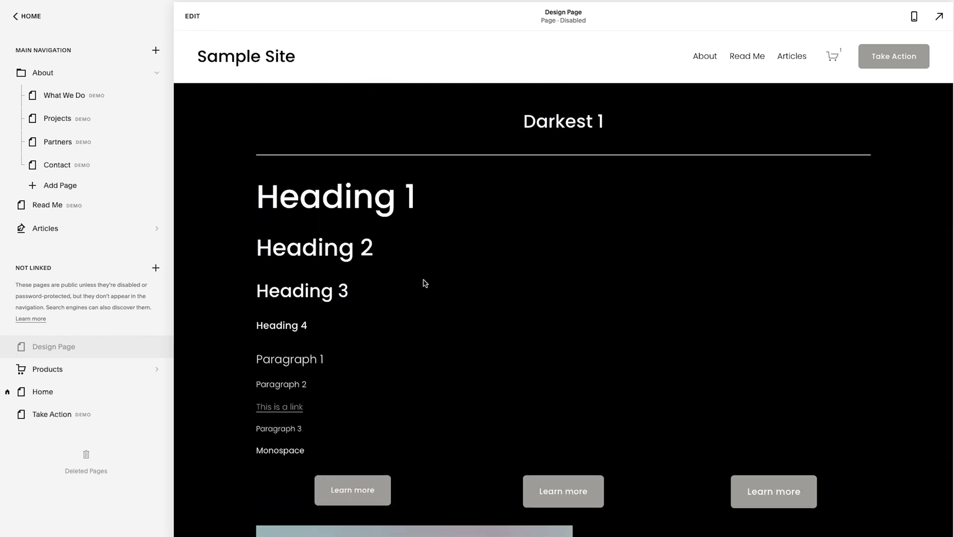
pyautogui.scroll(5, 423, 282)
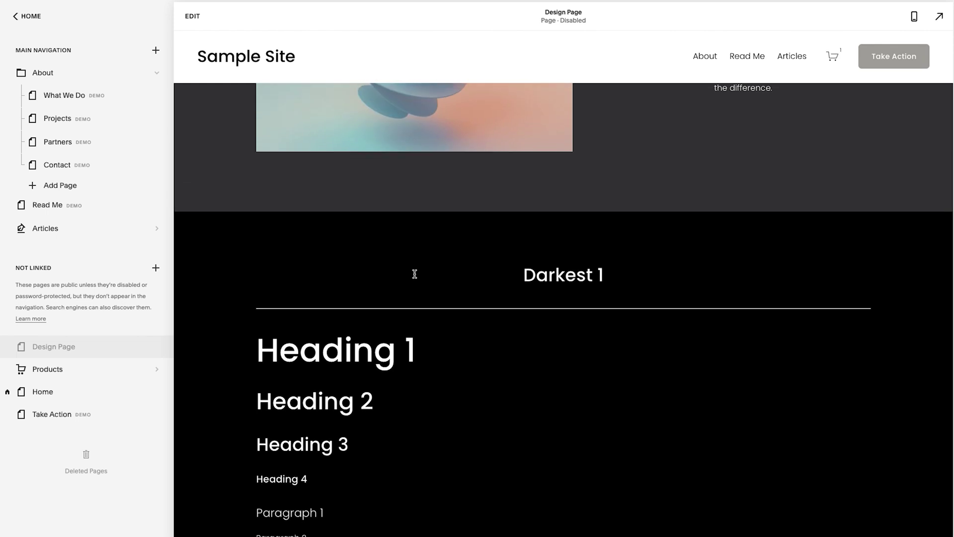
pyautogui.scroll(3, 415, 276)
pyautogui.scroll(-20, 398, 328)
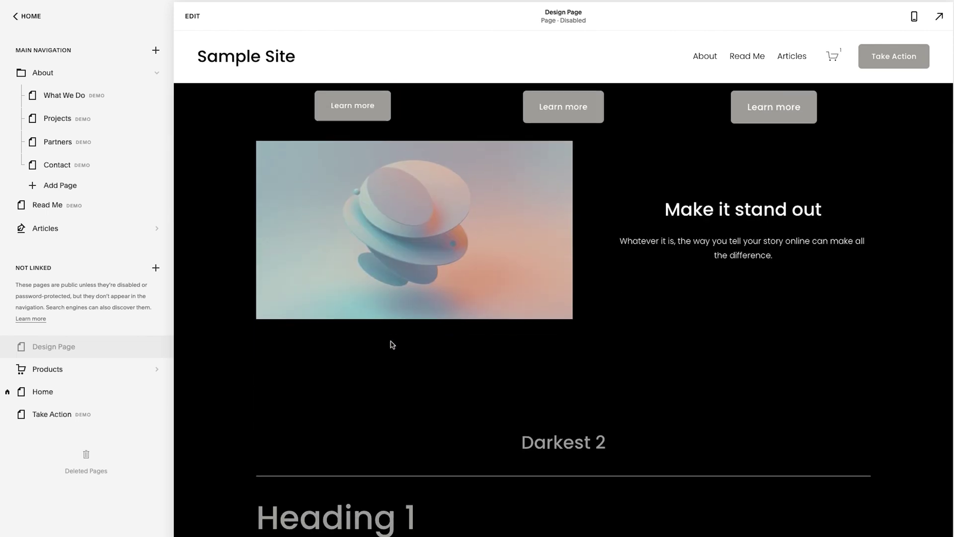
pyautogui.scroll(-10, 392, 344)
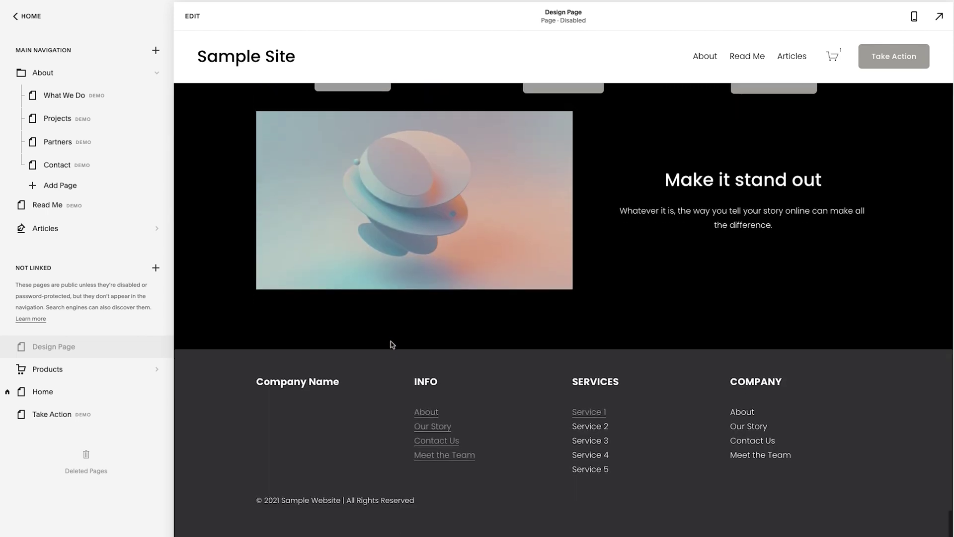
pyautogui.scroll(5, 393, 345)
pyautogui.scroll(20, 393, 344)
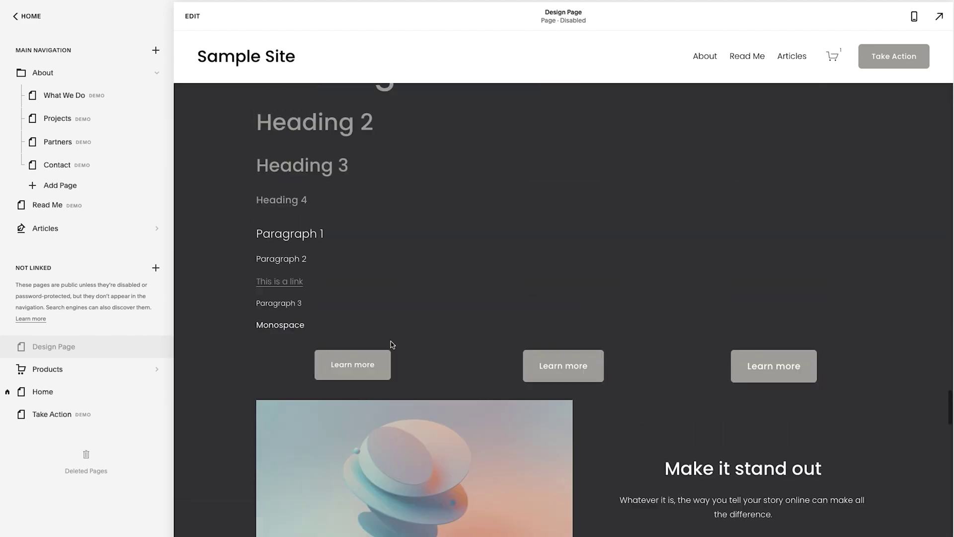
pyautogui.scroll(10, 390, 343)
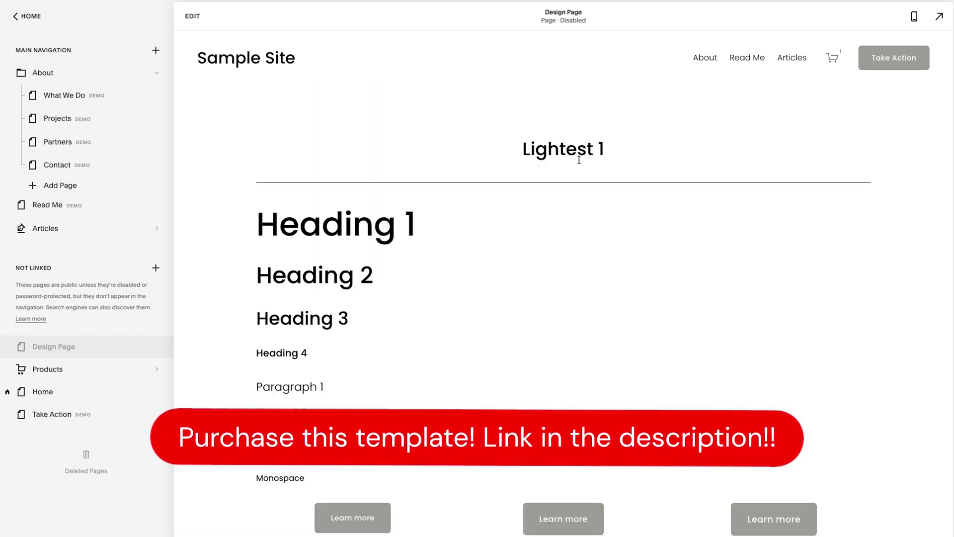
pyautogui.doubleClick(577, 158)
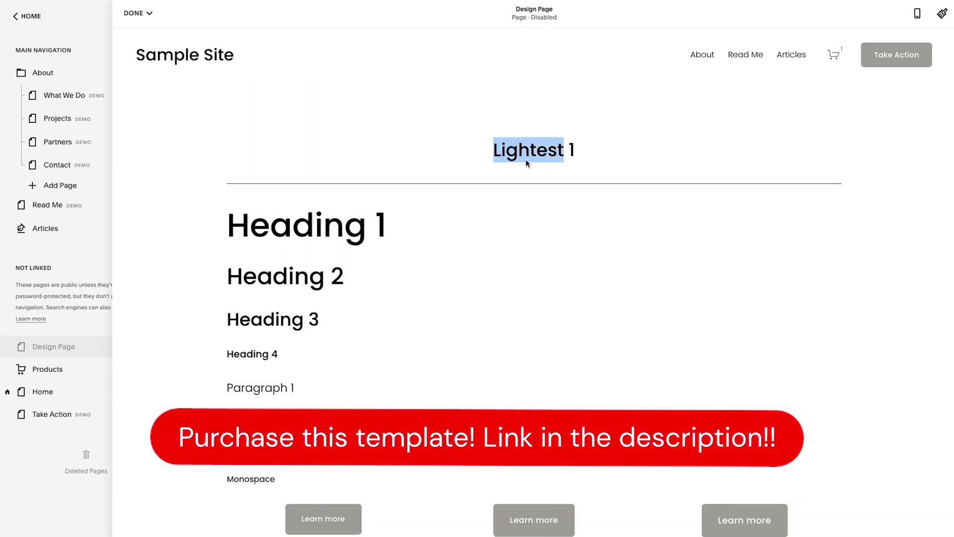
pyautogui.click(473, 56)
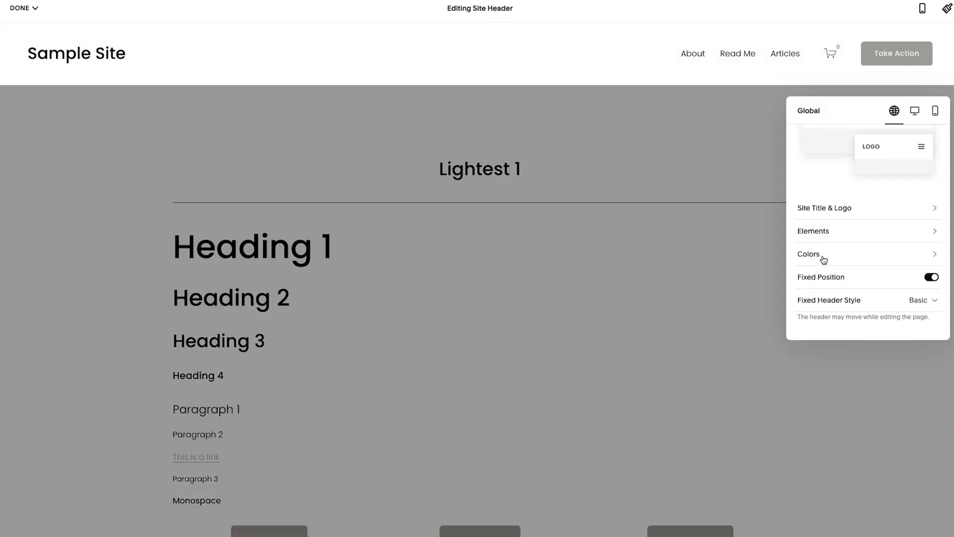
pyautogui.click(821, 254)
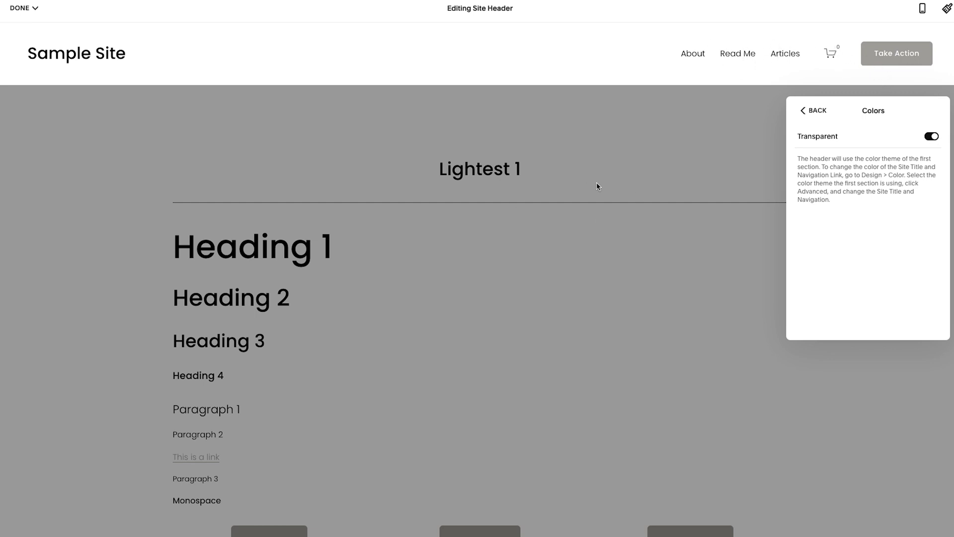
pyautogui.click(550, 173)
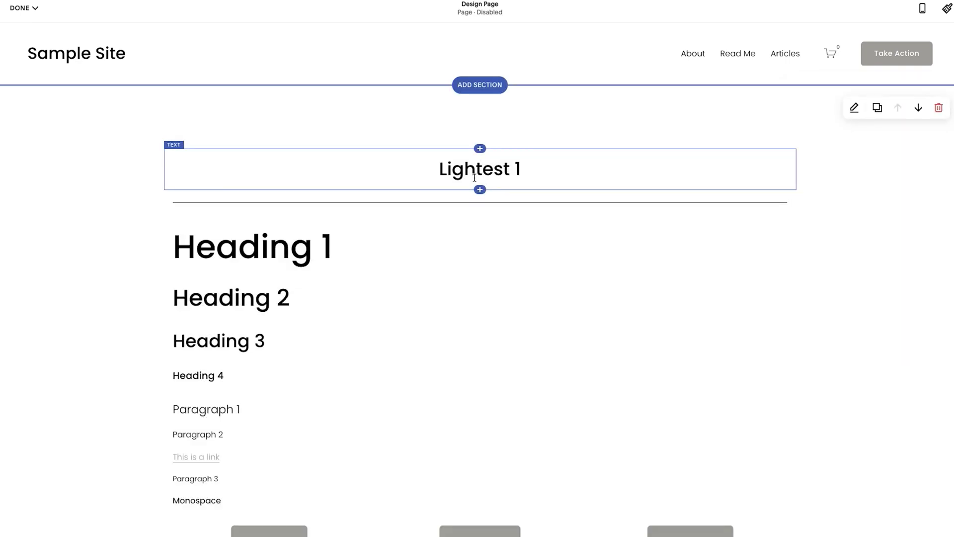
# Try the top section in the Darkest 1, Dark 1, Light 1 and Dark 2 themes.
pyautogui.click(856, 108)
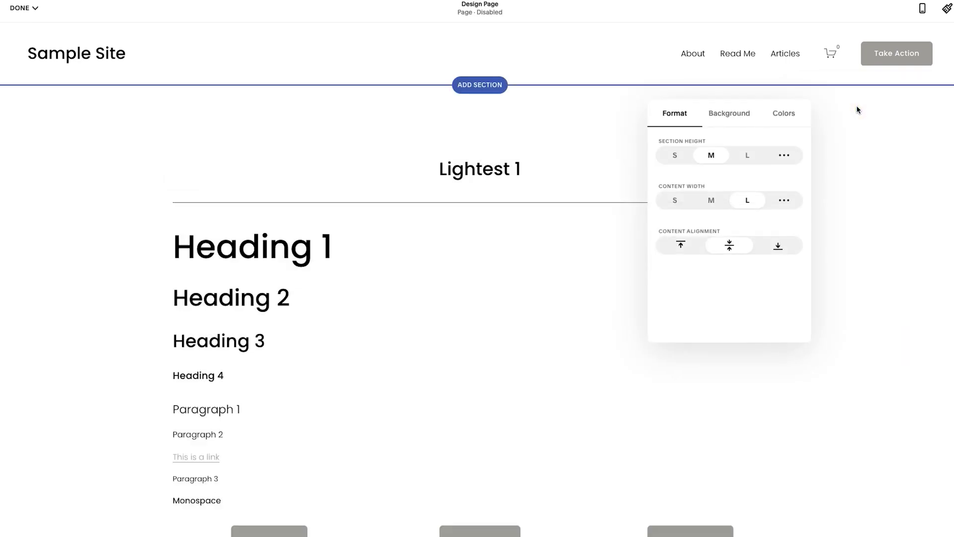
pyautogui.click(785, 113)
pyautogui.scroll(-3, 703, 292)
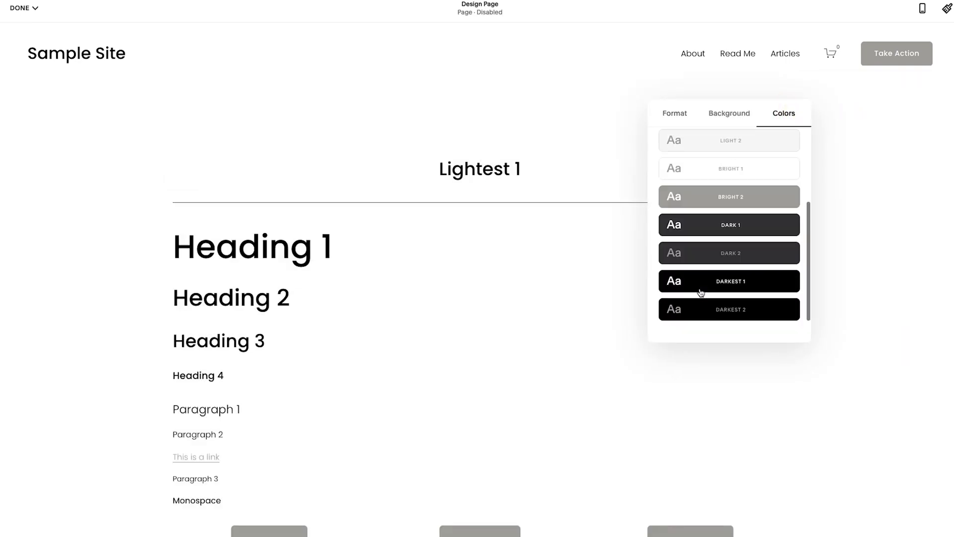
pyautogui.click(729, 277)
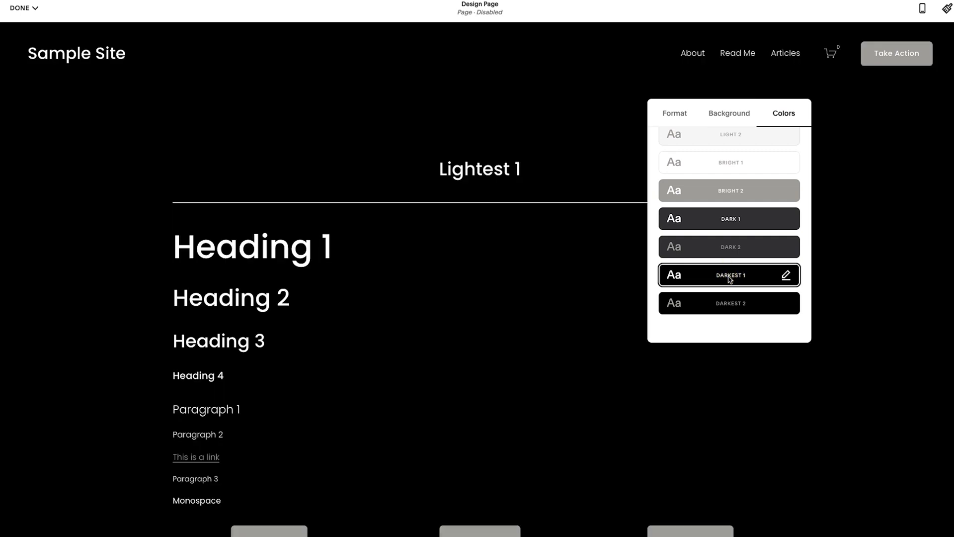
pyautogui.click(748, 221)
pyautogui.scroll(3, 748, 220)
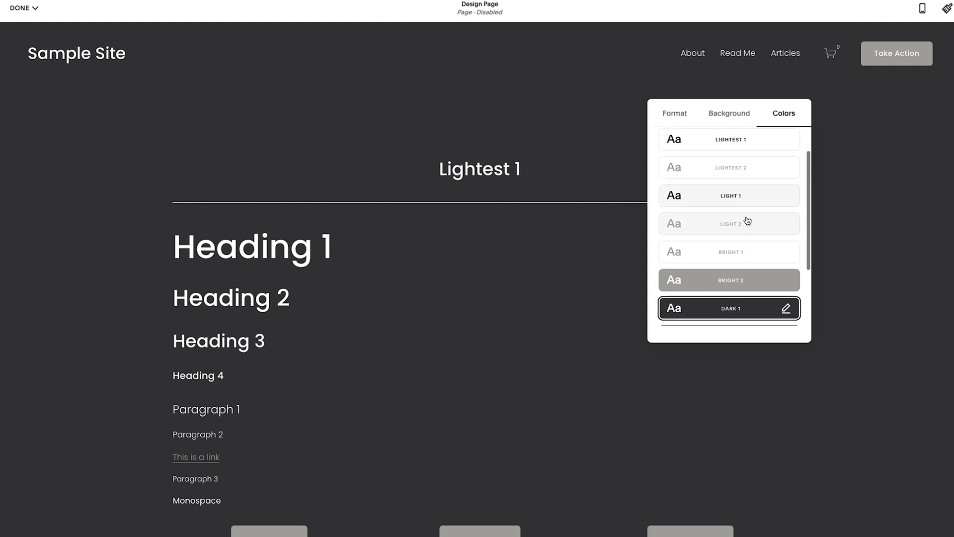
pyautogui.click(732, 196)
pyautogui.scroll(-3, 726, 179)
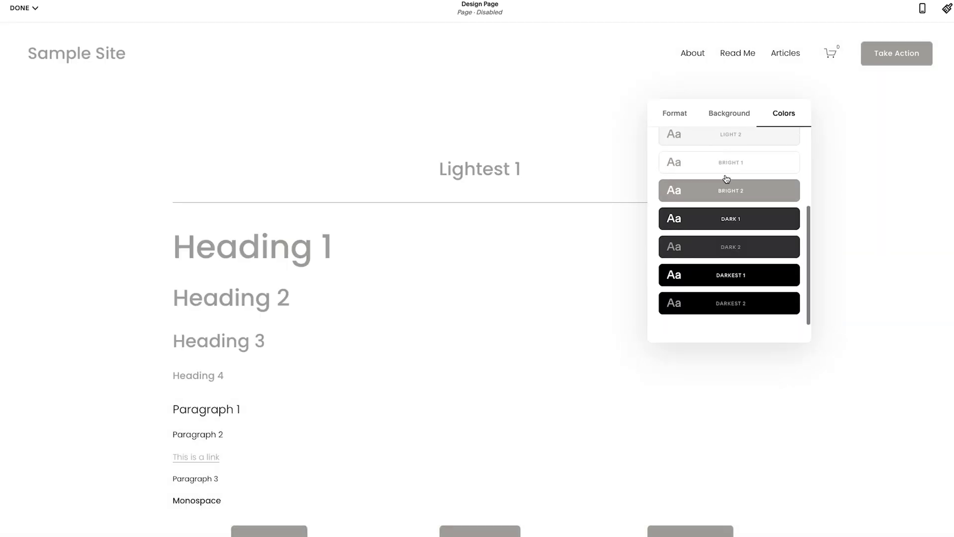
pyautogui.click(742, 217)
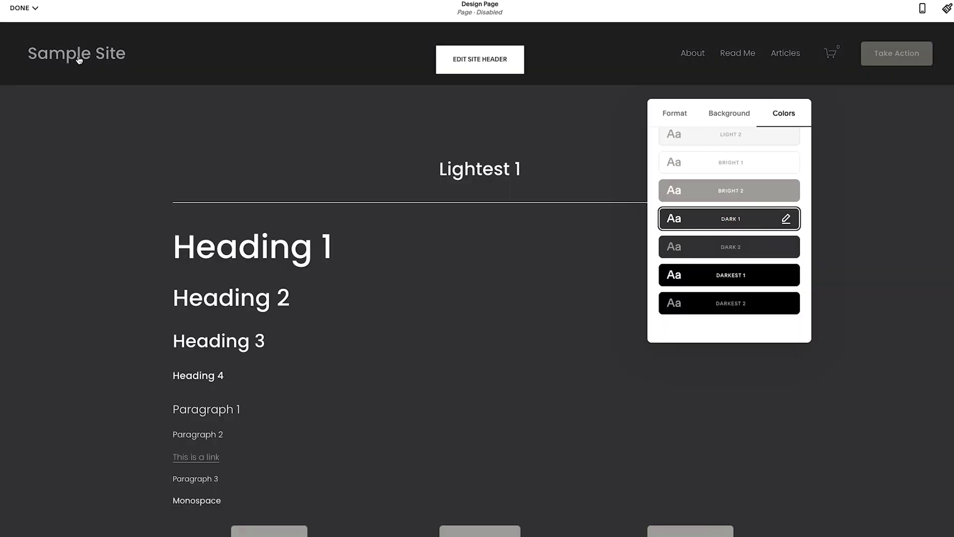
pyautogui.click(723, 248)
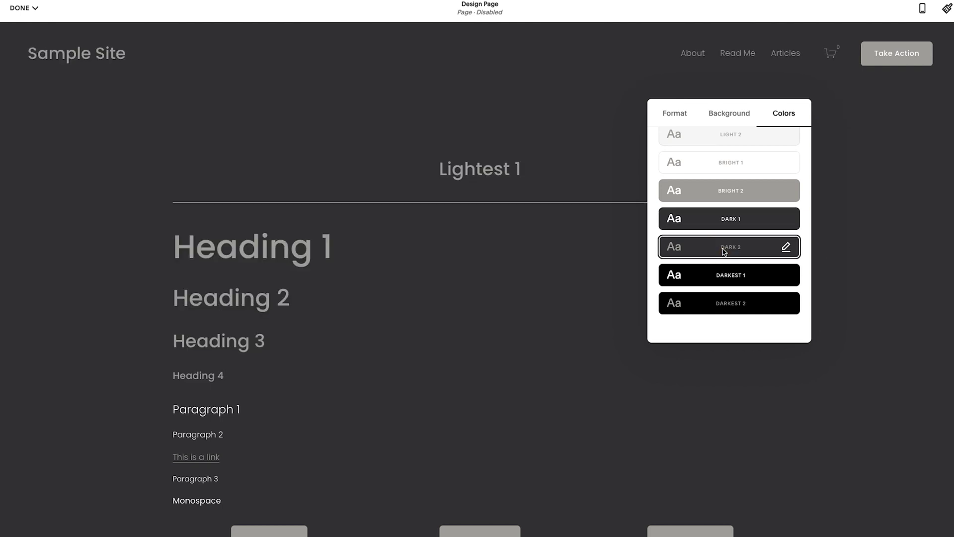
# Preview Darkest 1/2, Bright 2/1, Light 2/1 and Lightest 2, then settle on Lightest 1.
pyautogui.click(736, 280)
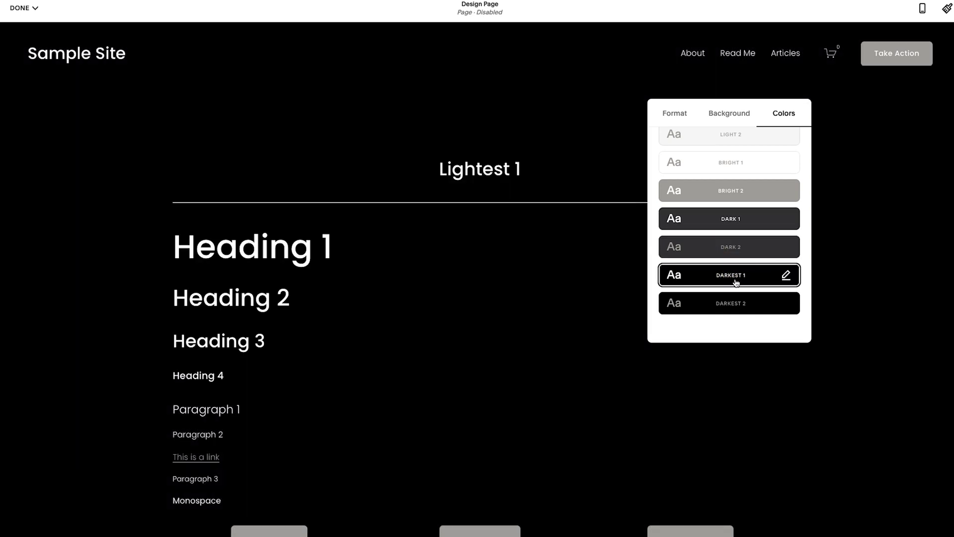
pyautogui.click(737, 298)
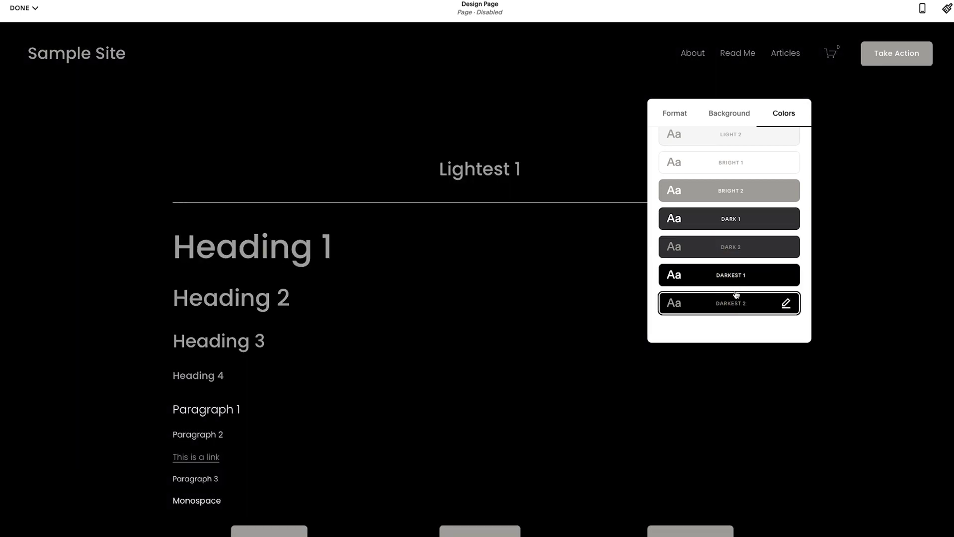
pyautogui.click(737, 190)
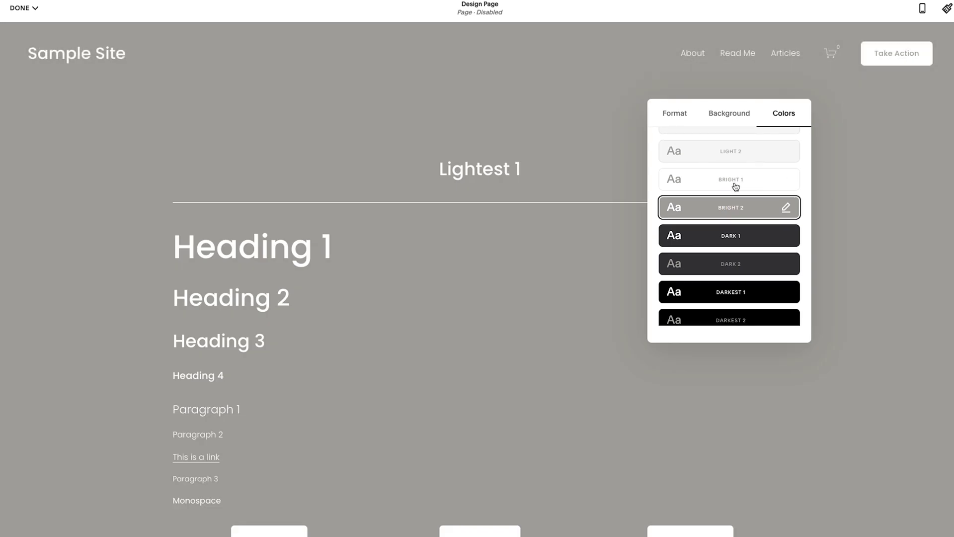
pyautogui.click(734, 180)
pyautogui.click(735, 179)
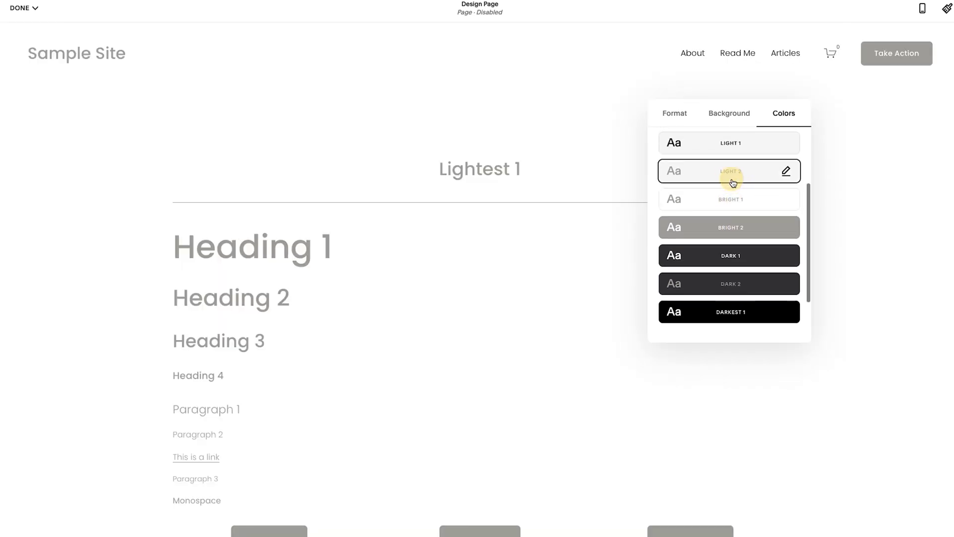
pyautogui.click(729, 179)
pyautogui.click(728, 151)
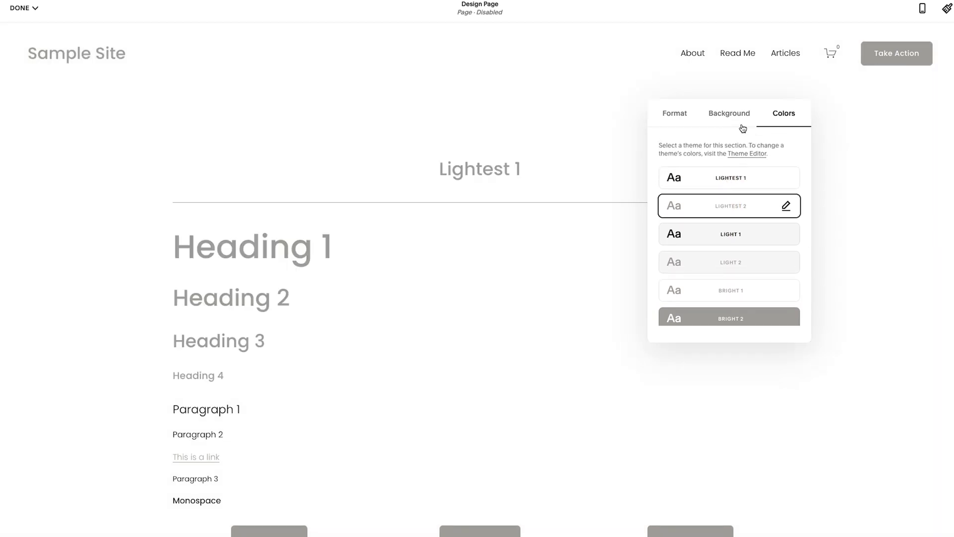
pyautogui.click(718, 179)
pyautogui.click(594, 128)
# Switch off header transparency and set the header theme to Lightest 1 after trying Lightest 2.
pyautogui.click(491, 65)
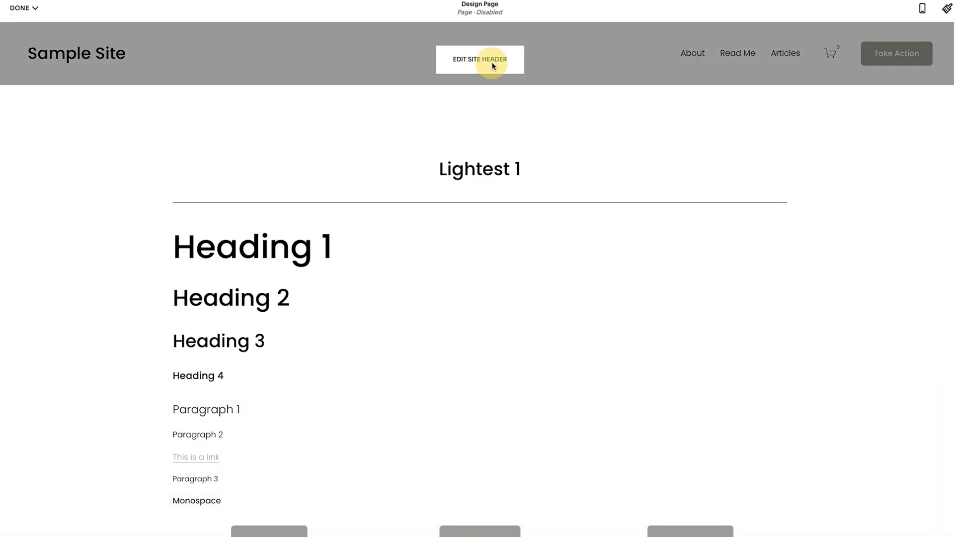
pyautogui.scroll(-1, 921, 304)
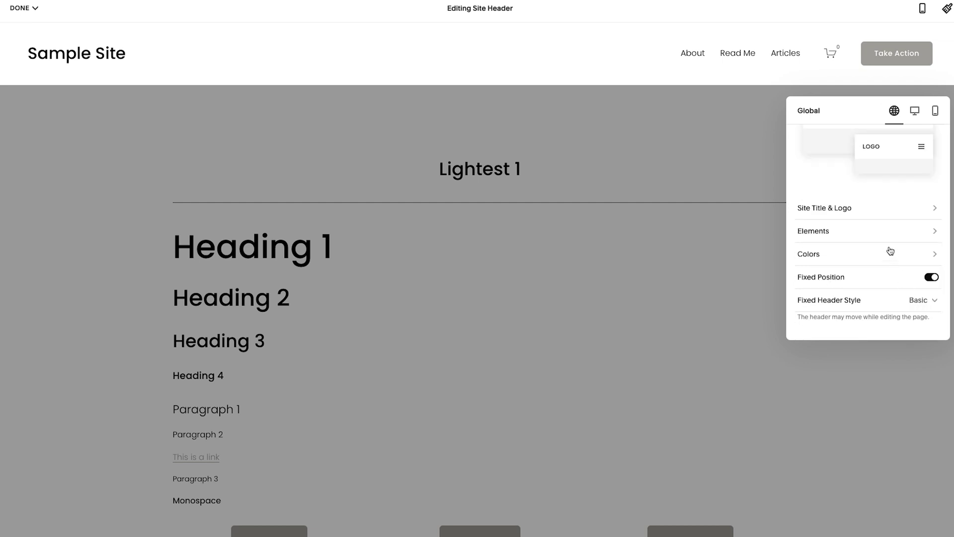
pyautogui.click(835, 253)
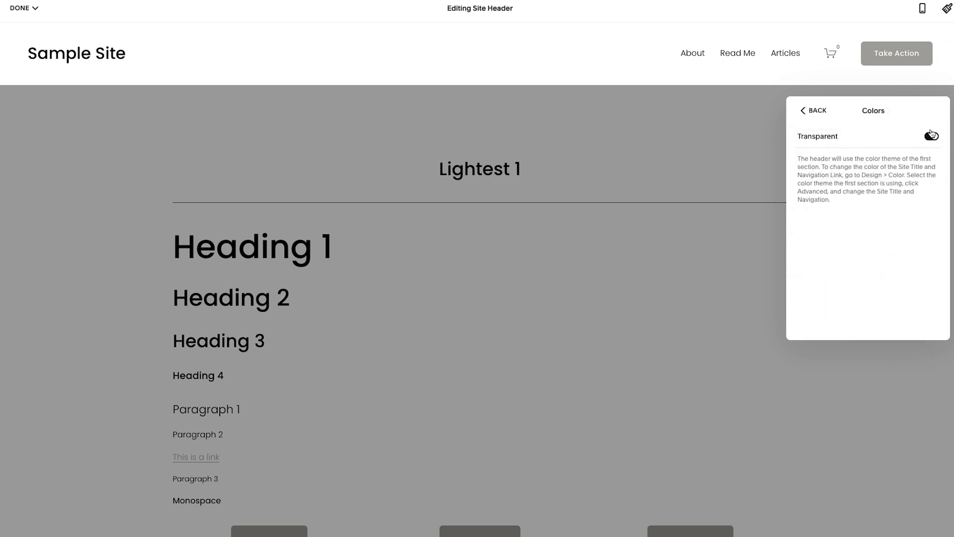
pyautogui.click(933, 139)
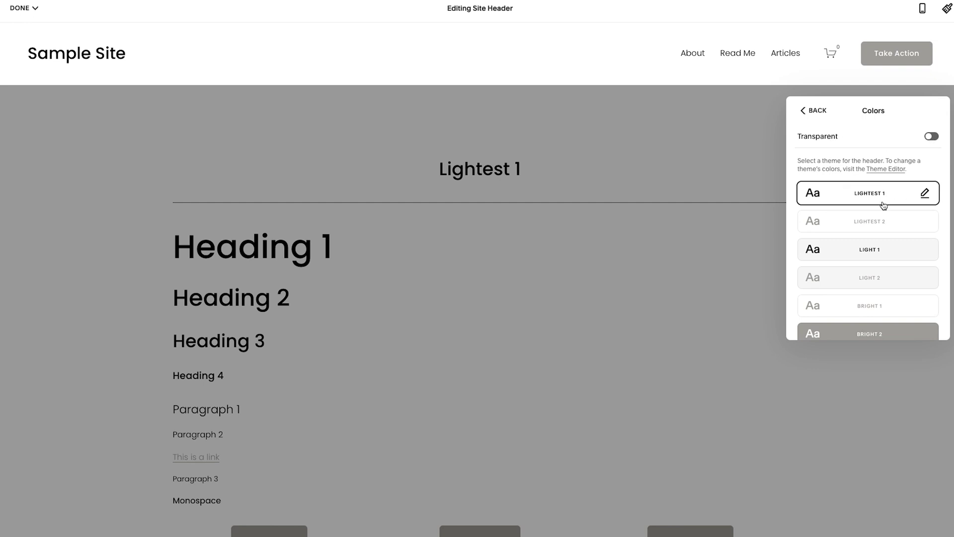
pyautogui.click(885, 224)
pyautogui.click(878, 197)
pyautogui.click(23, 8)
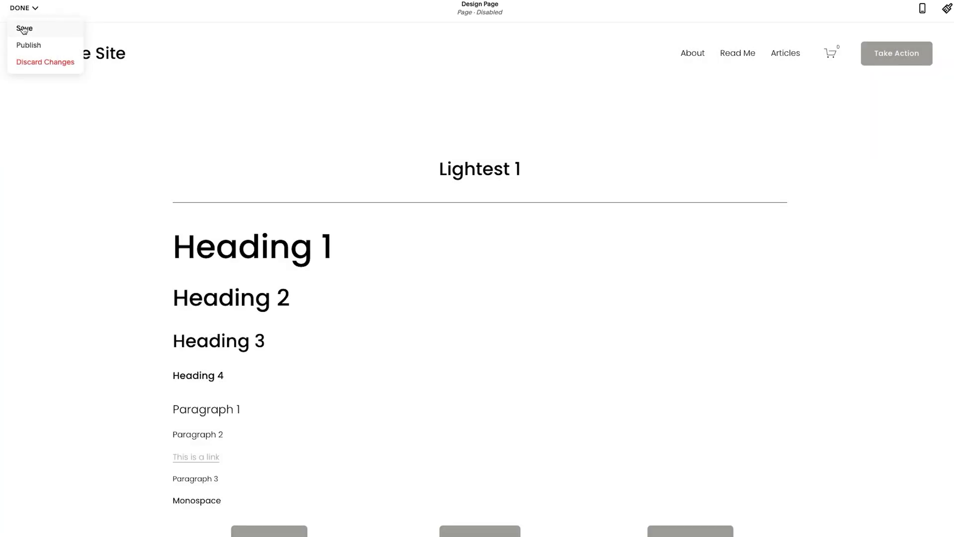
# Save the header edits and go back to the Home menu.
pyautogui.click(23, 28)
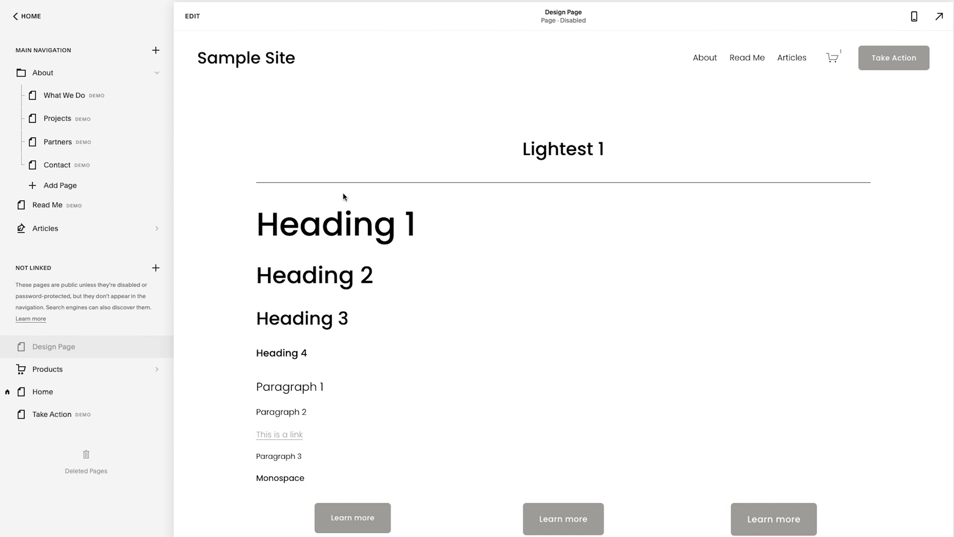
pyautogui.click(28, 17)
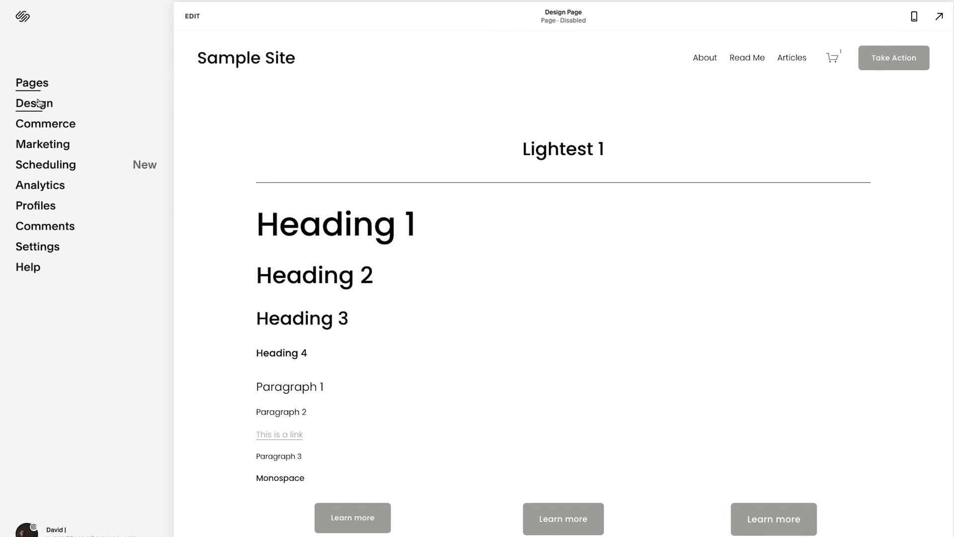
# Open the Site Styles colour themes and edit the Light 1 theme.
pyautogui.click(38, 103)
pyautogui.click(35, 85)
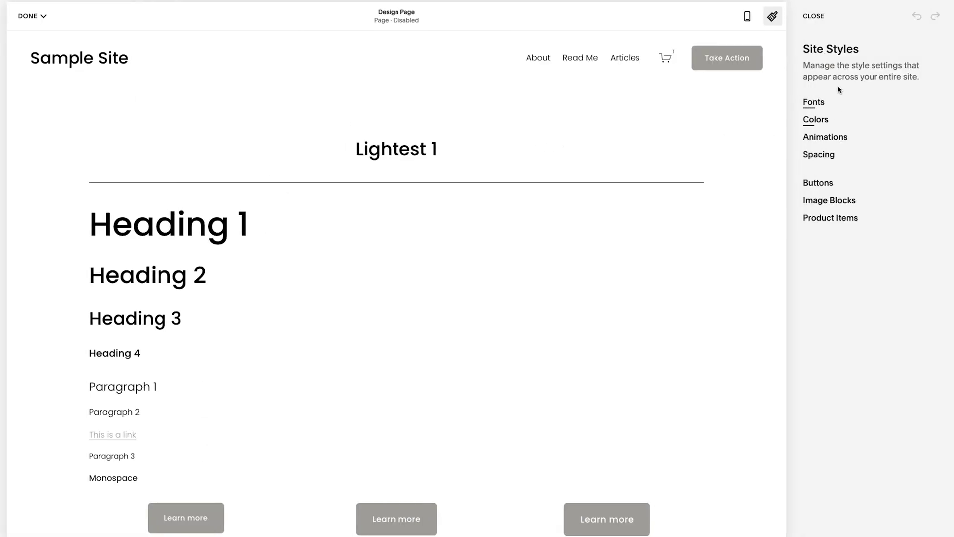
pyautogui.click(818, 121)
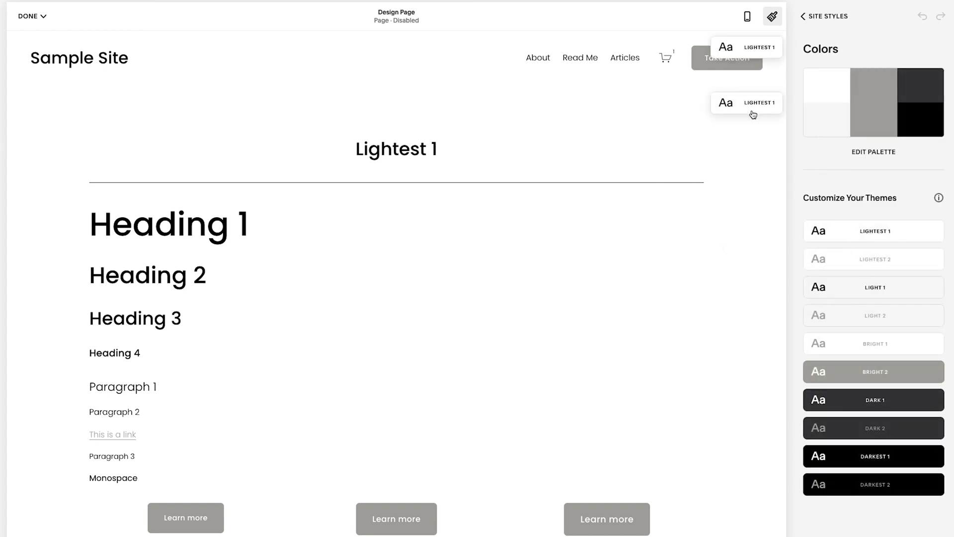
pyautogui.scroll(-10, 716, 209)
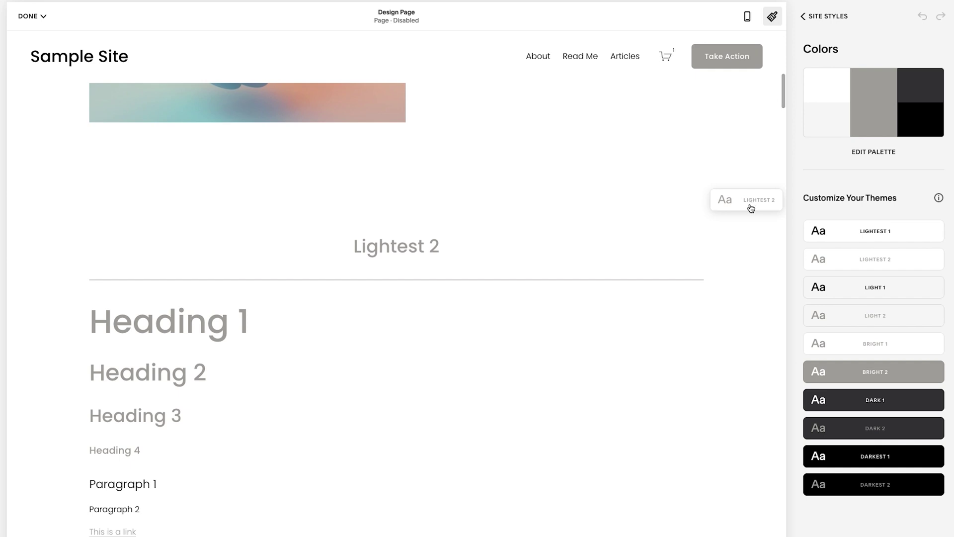
pyautogui.scroll(-10, 662, 305)
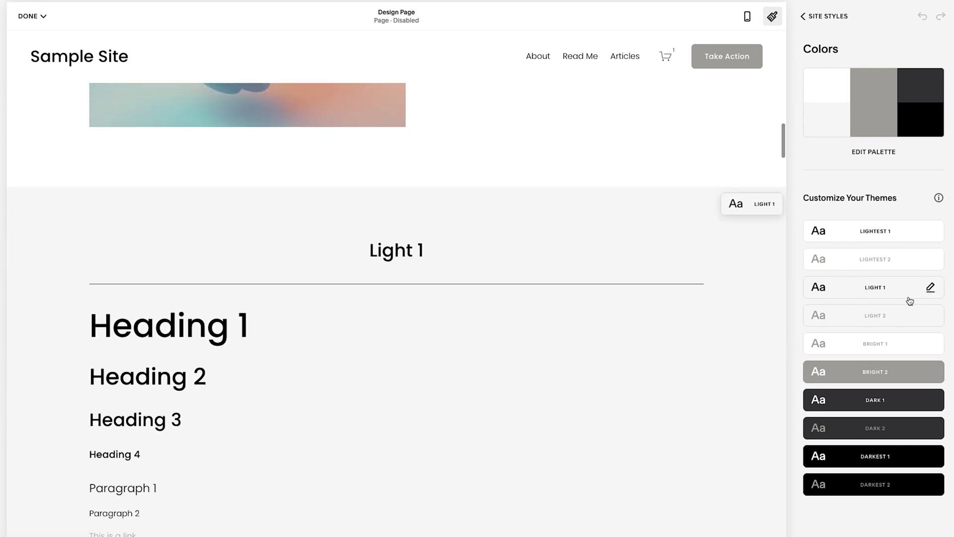
pyautogui.click(931, 288)
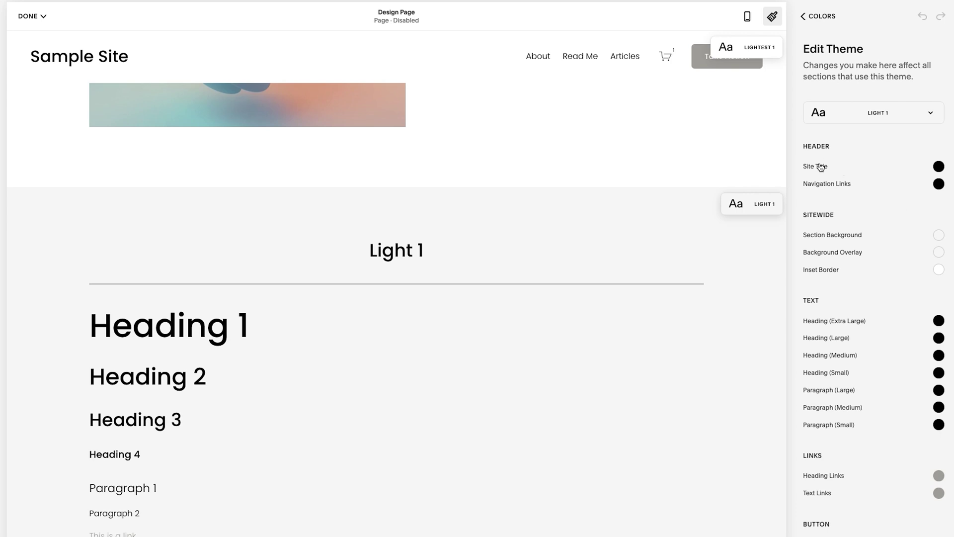
# Set its section background to the custom colour hsl(210, 24%, 79%).
pyautogui.scroll(-1, 848, 264)
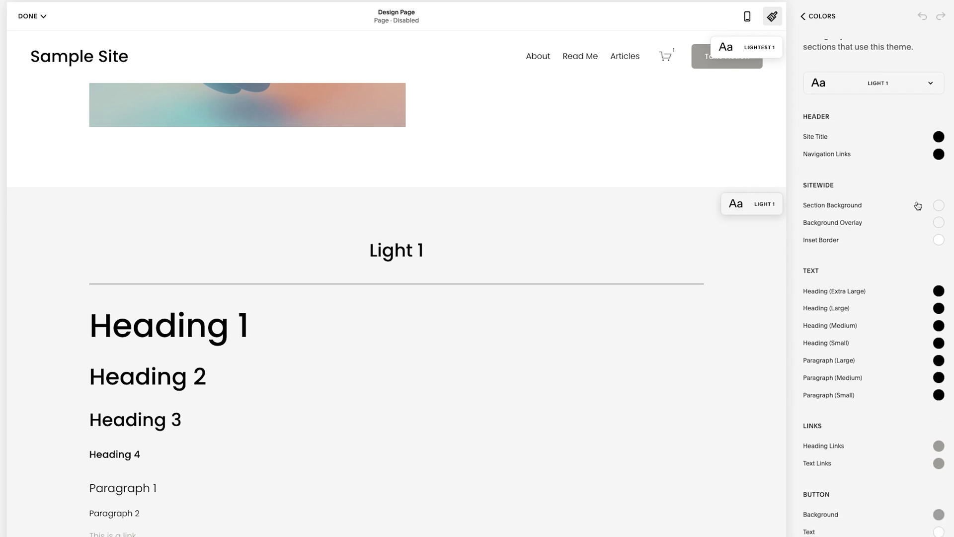
pyautogui.click(939, 206)
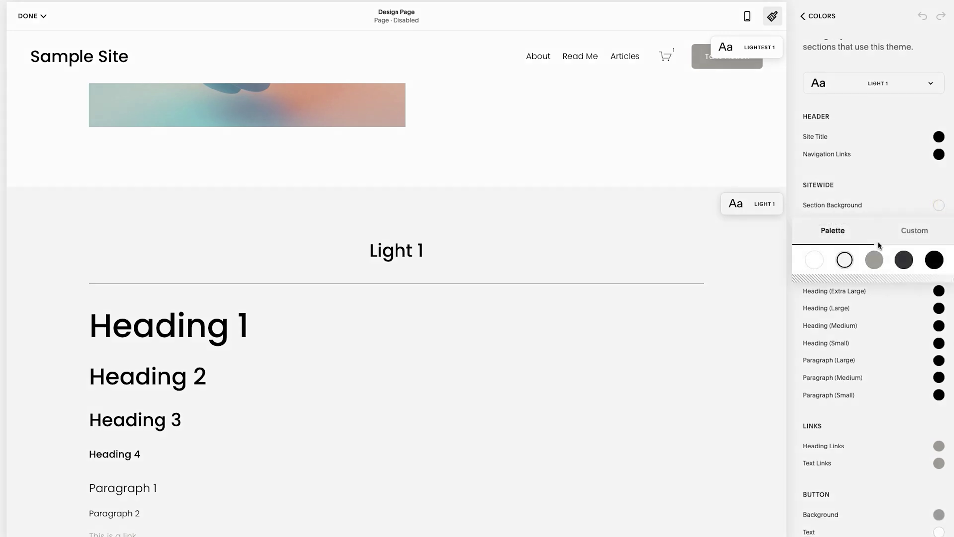
pyautogui.click(914, 230)
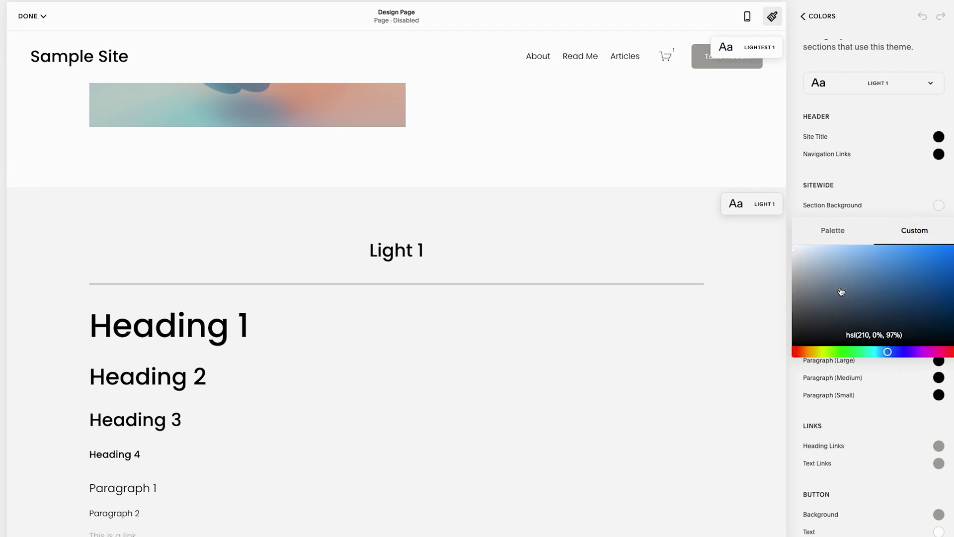
pyautogui.click(812, 260)
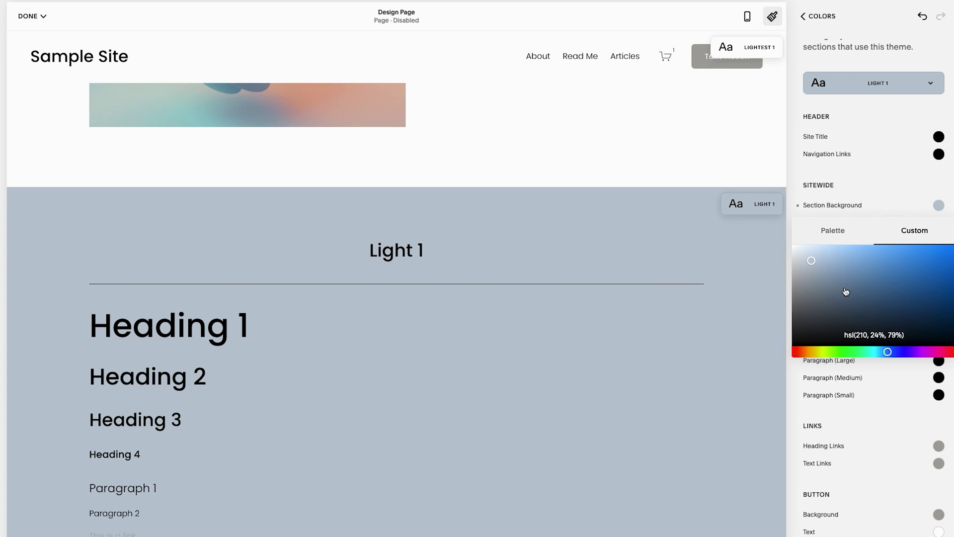
pyautogui.click(530, 337)
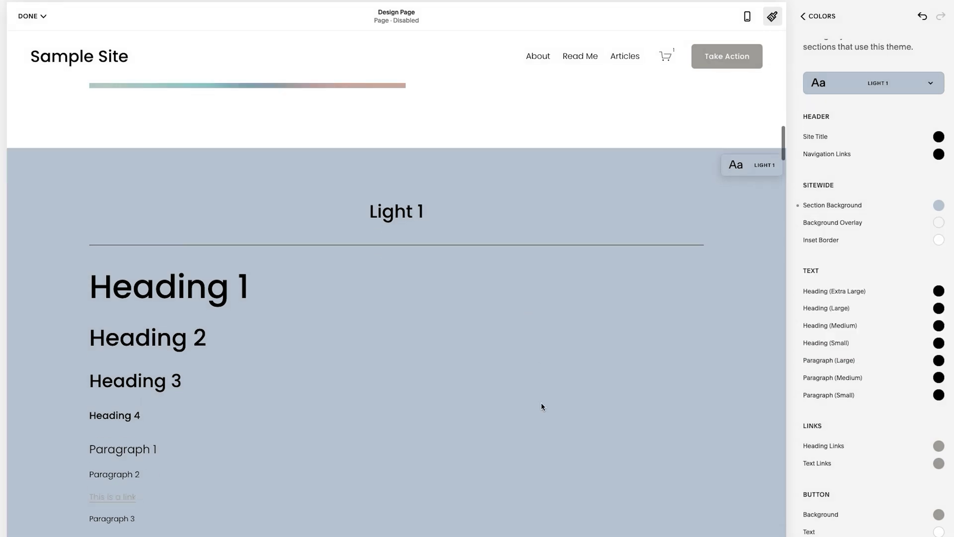
# Set the Light 1 theme's Text Links colour to black, hsl(43, 0%, 0%).
pyautogui.scroll(-5, 541, 407)
pyautogui.scroll(2, 542, 407)
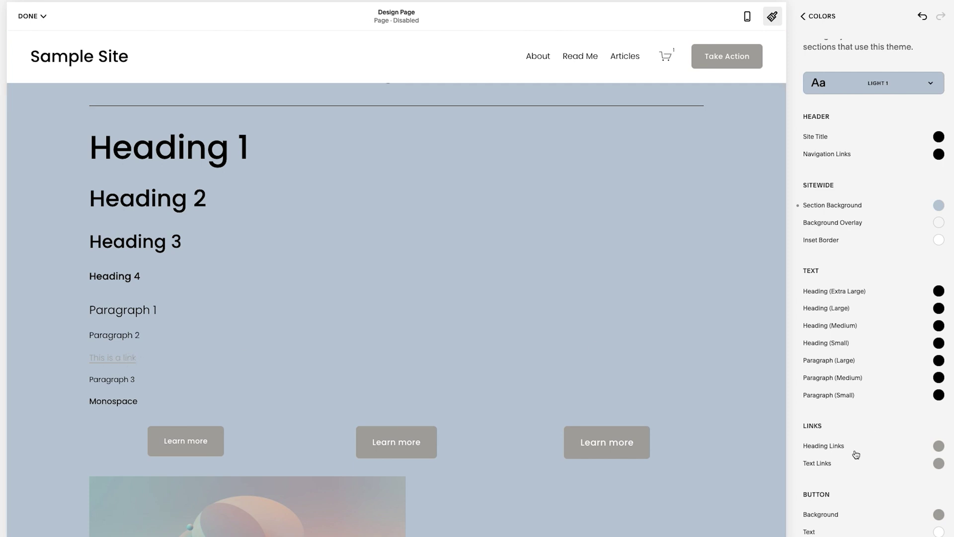
pyautogui.click(939, 464)
pyautogui.moveTo(882, 396); pyautogui.dragTo(747, 467)
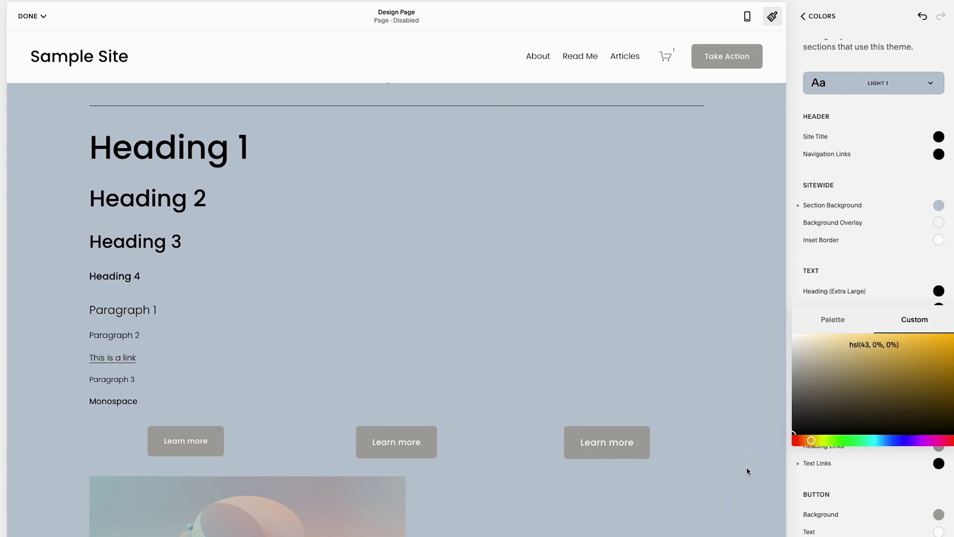
pyautogui.click(572, 415)
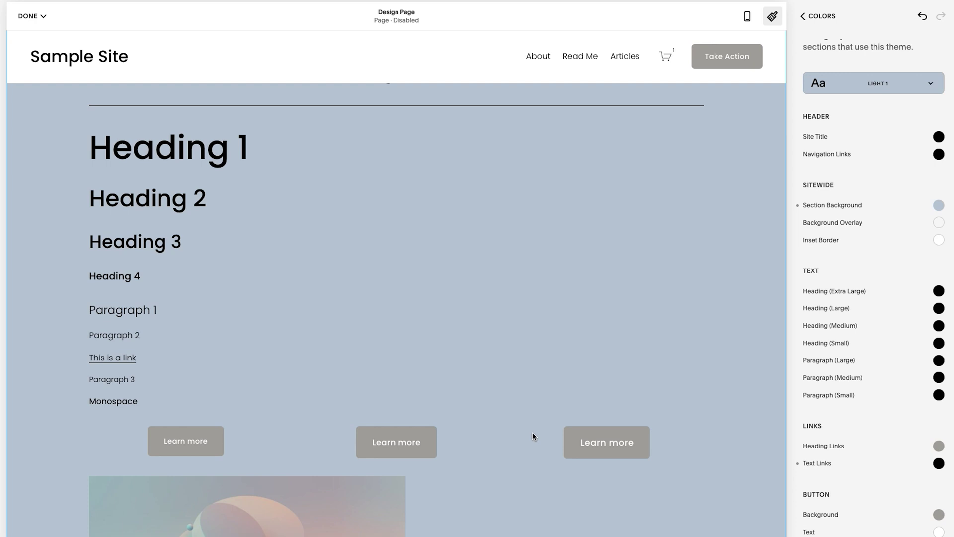
# Leave the theme editor via Colors back to the Site Styles category list.
pyautogui.click(832, 15)
pyautogui.click(825, 16)
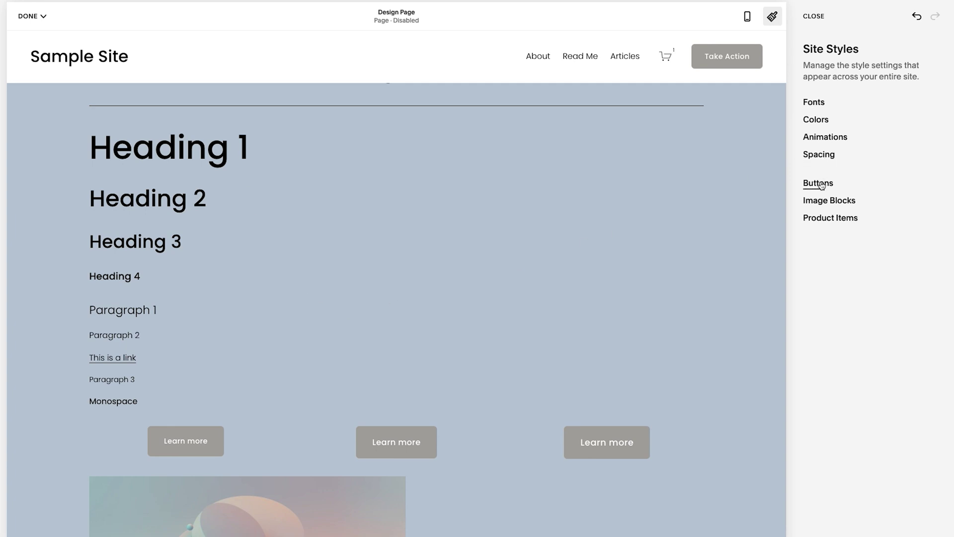
pyautogui.scroll(15, 264, 253)
pyautogui.scroll(-9, 295, 291)
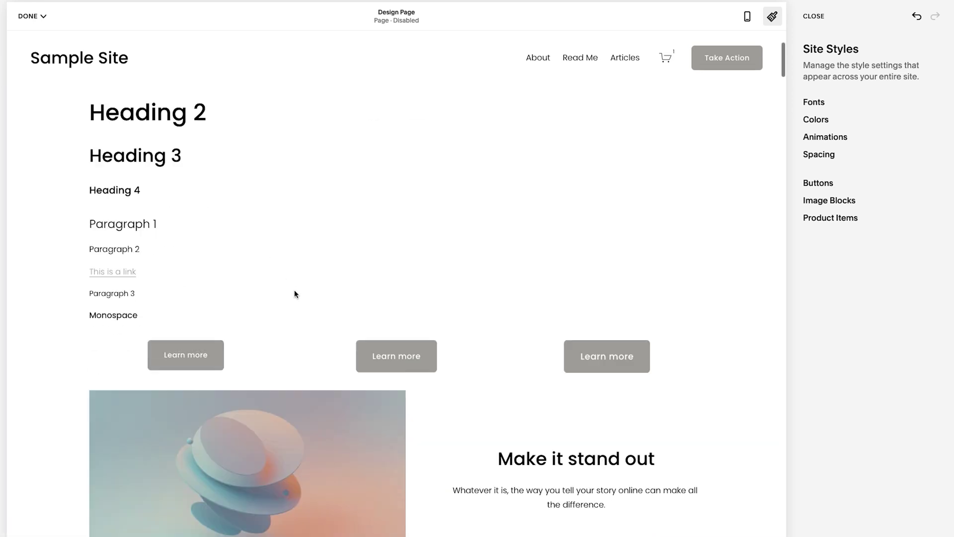
pyautogui.scroll(-20, 294, 293)
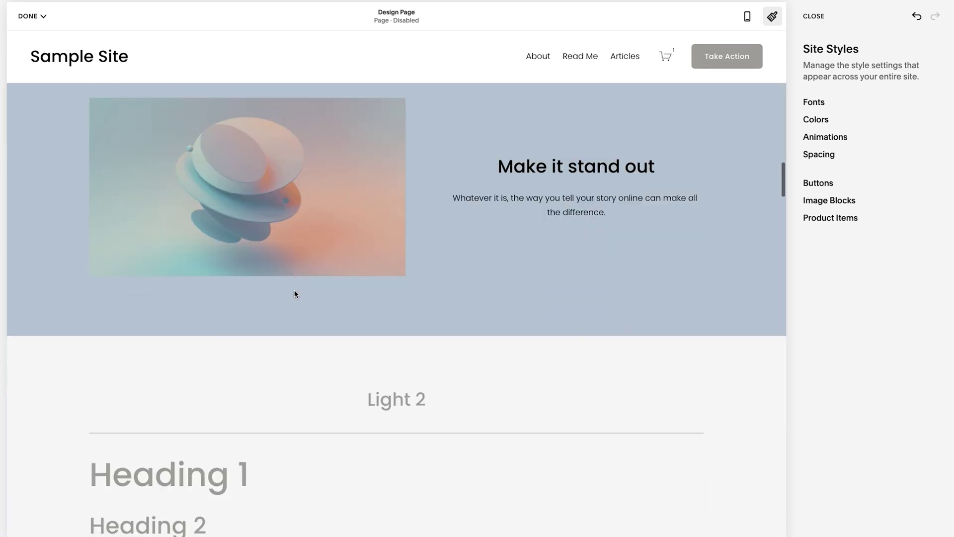